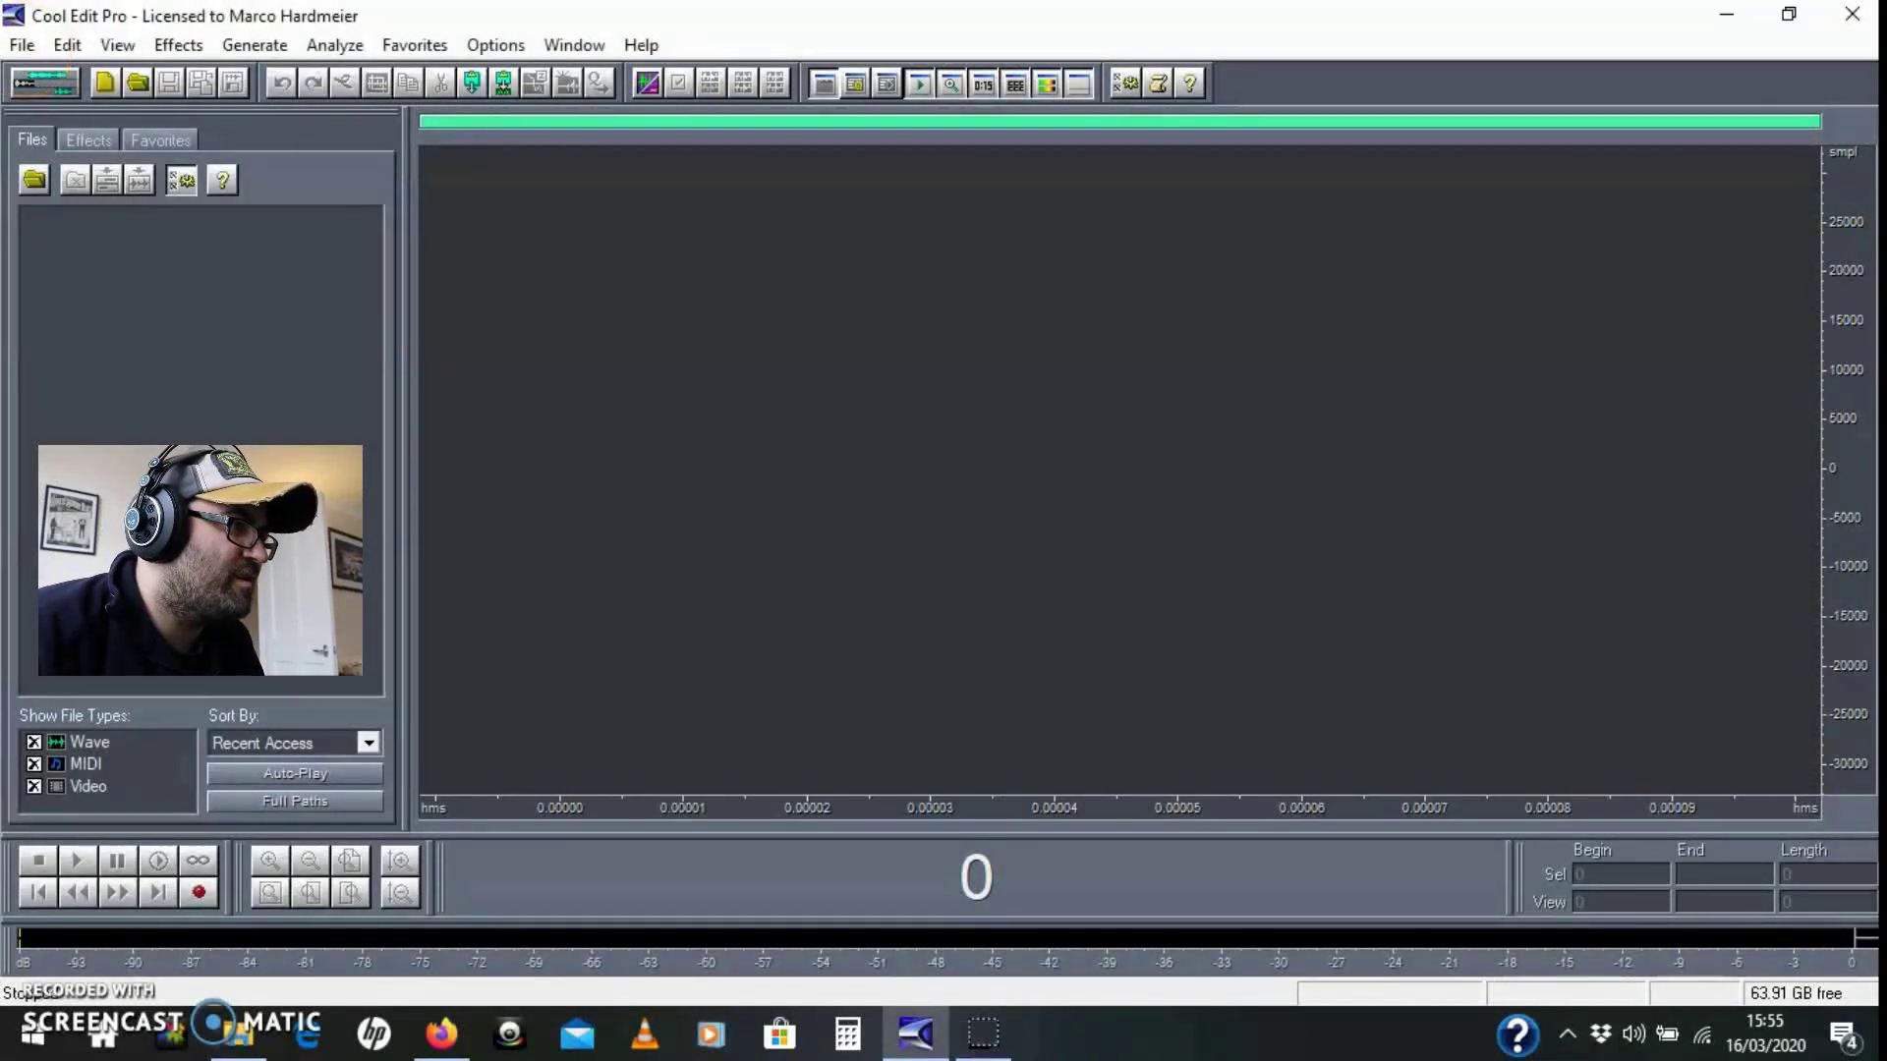
Reopen Mixdown Daragh Africa 16.wav from the recent-files list
click(21, 46)
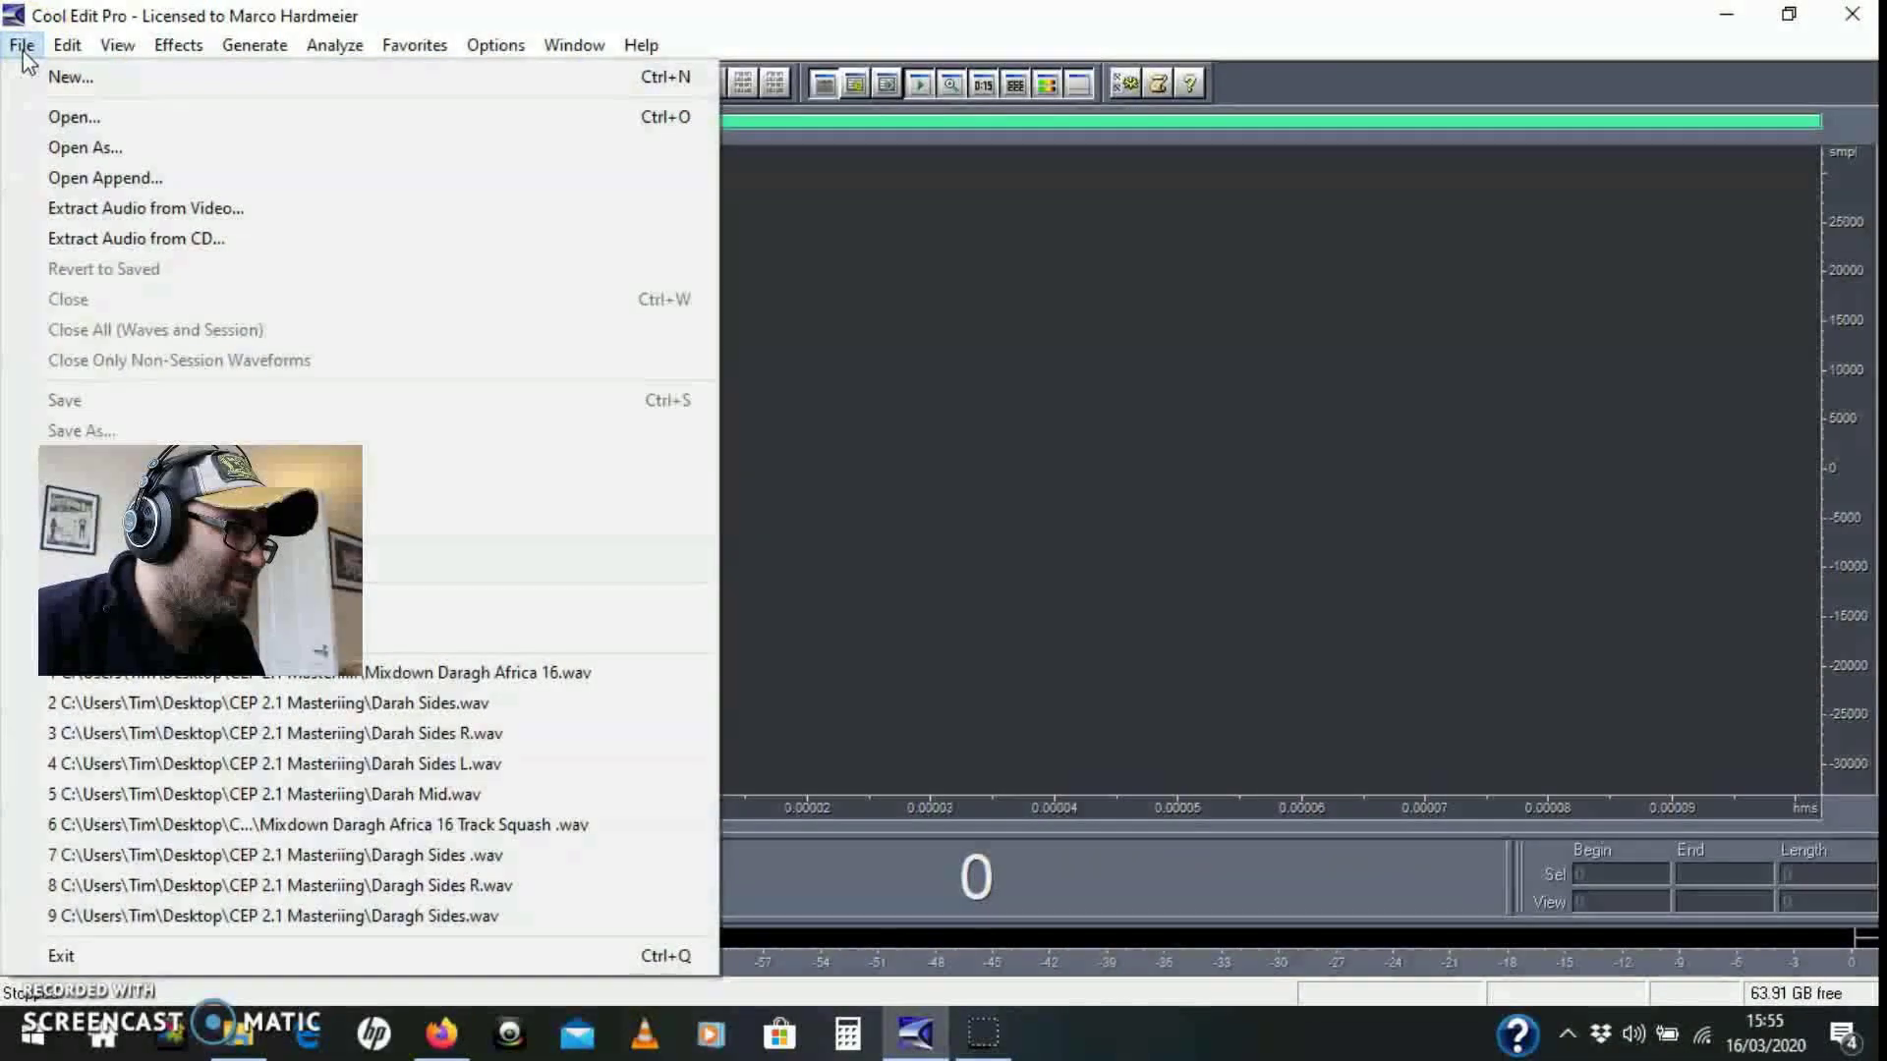
click(303, 674)
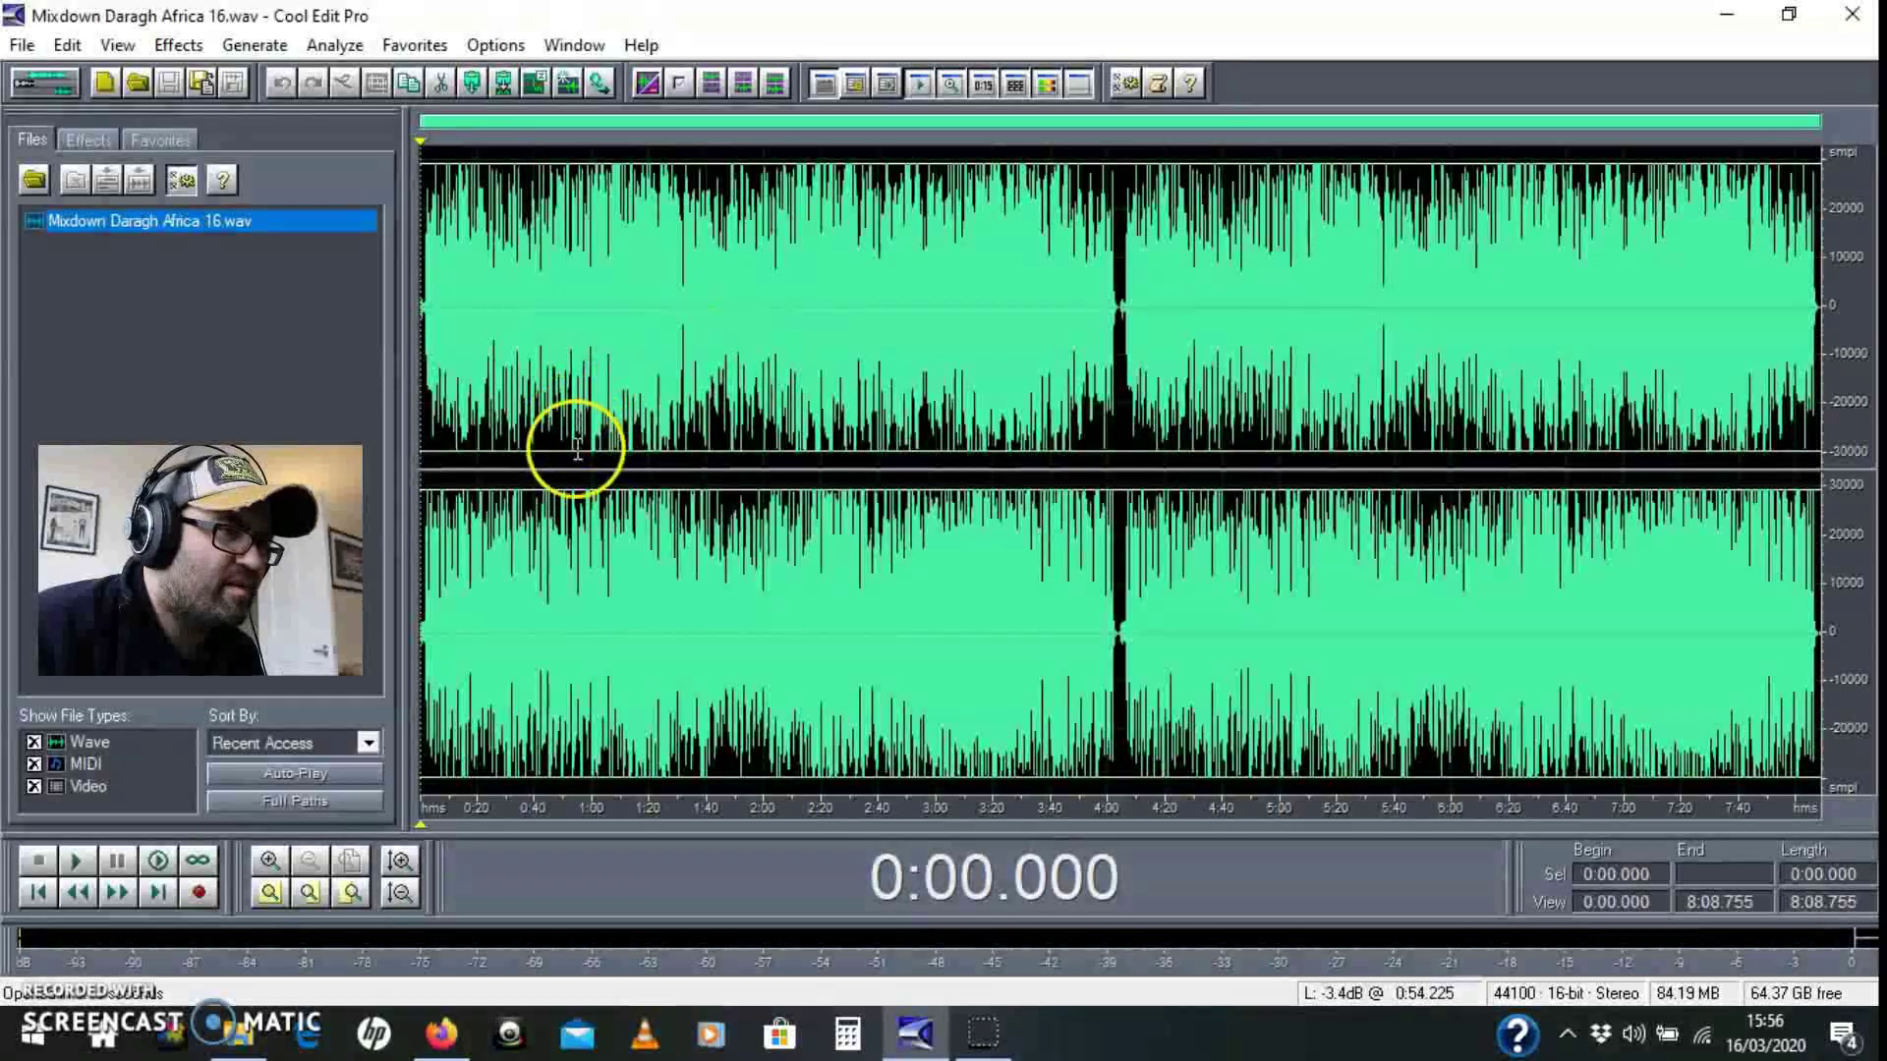
Play the mixdown from its start for a few seconds, then stop
click(529, 318)
click(422, 284)
key(space)
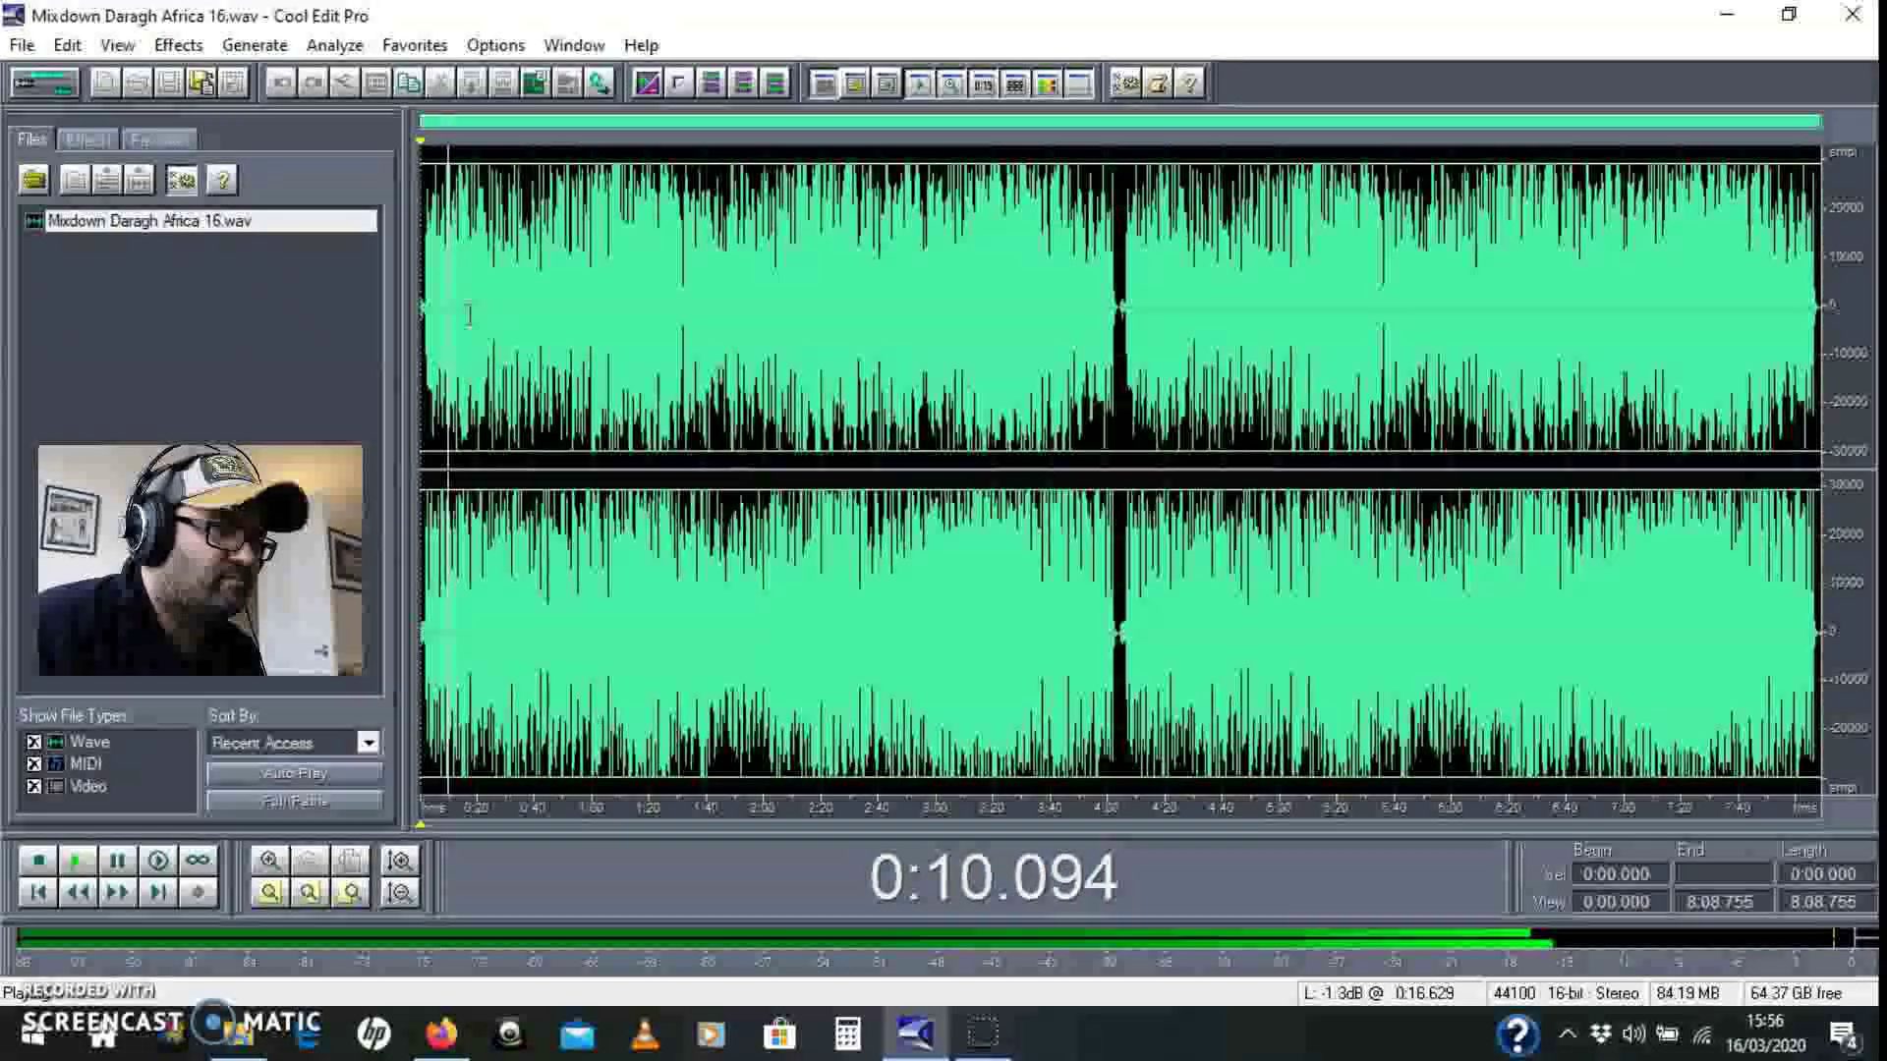
click(475, 345)
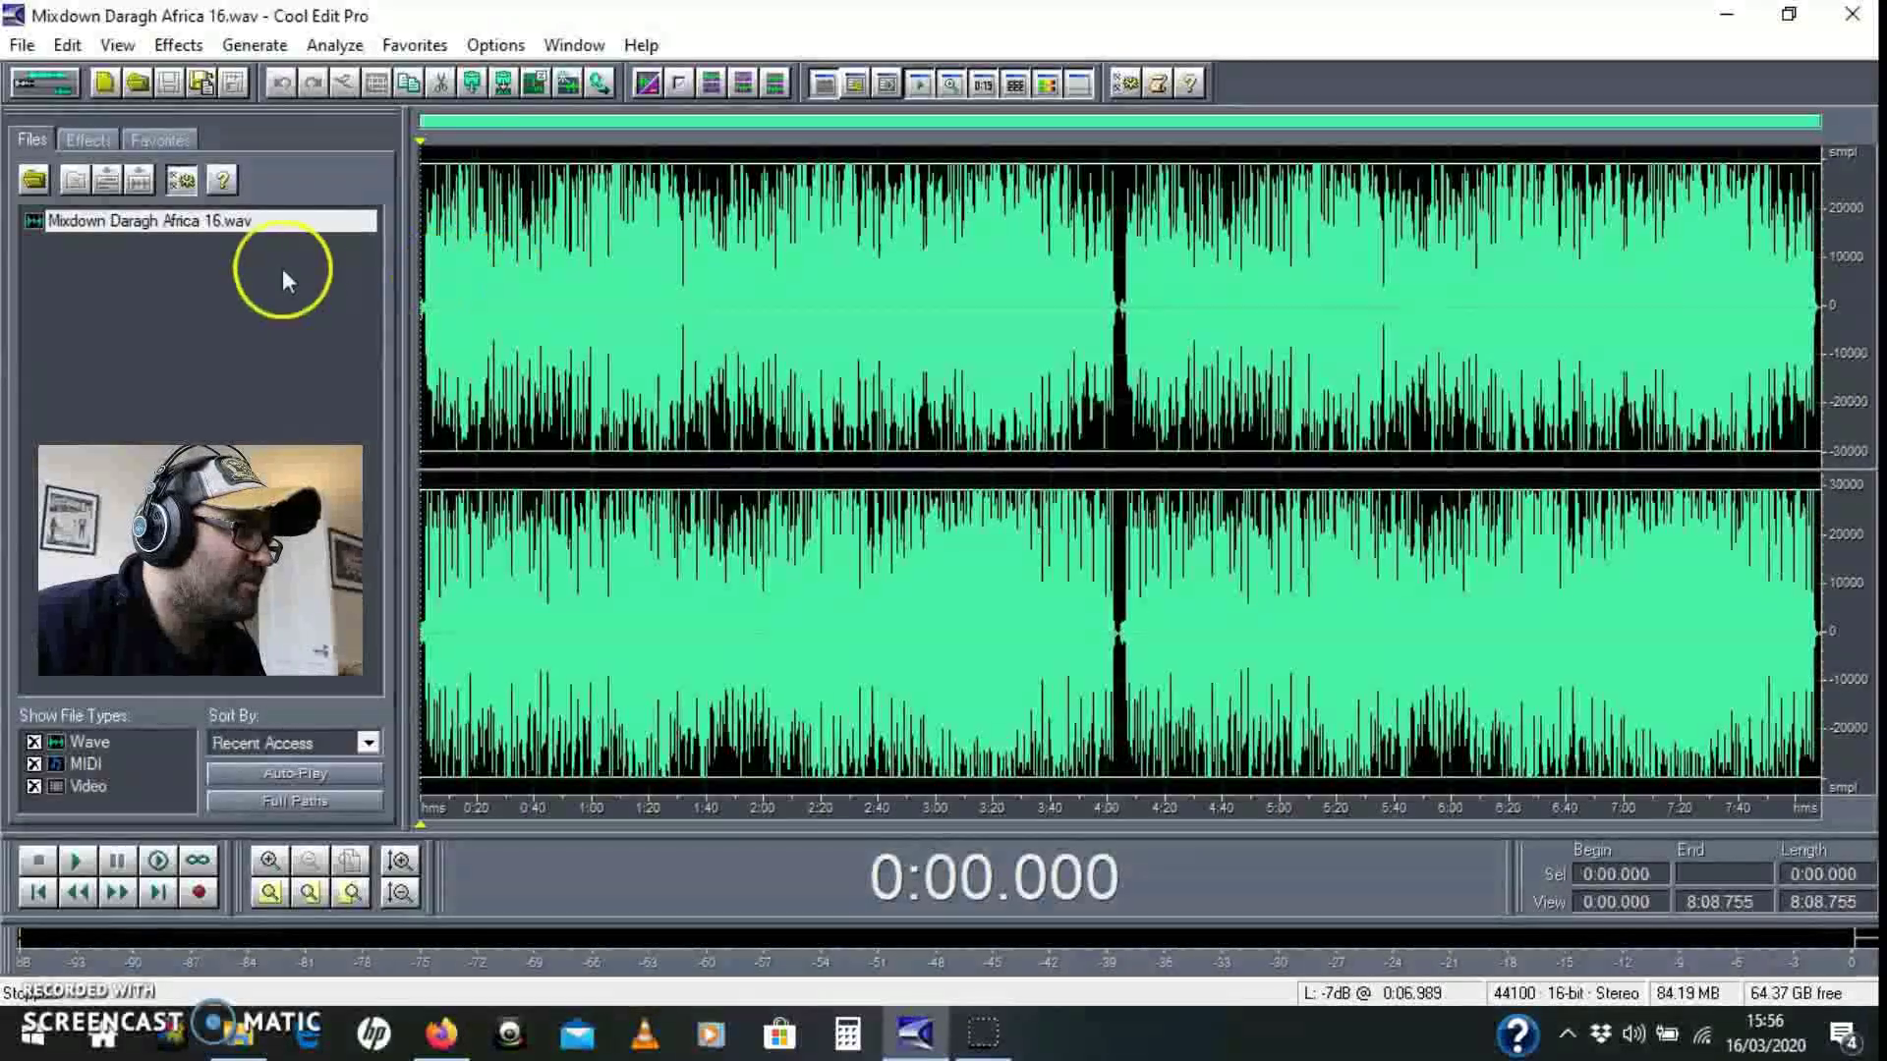
Select the entire 8:08.755 waveform and copy it with Ctrl+C
click(218, 320)
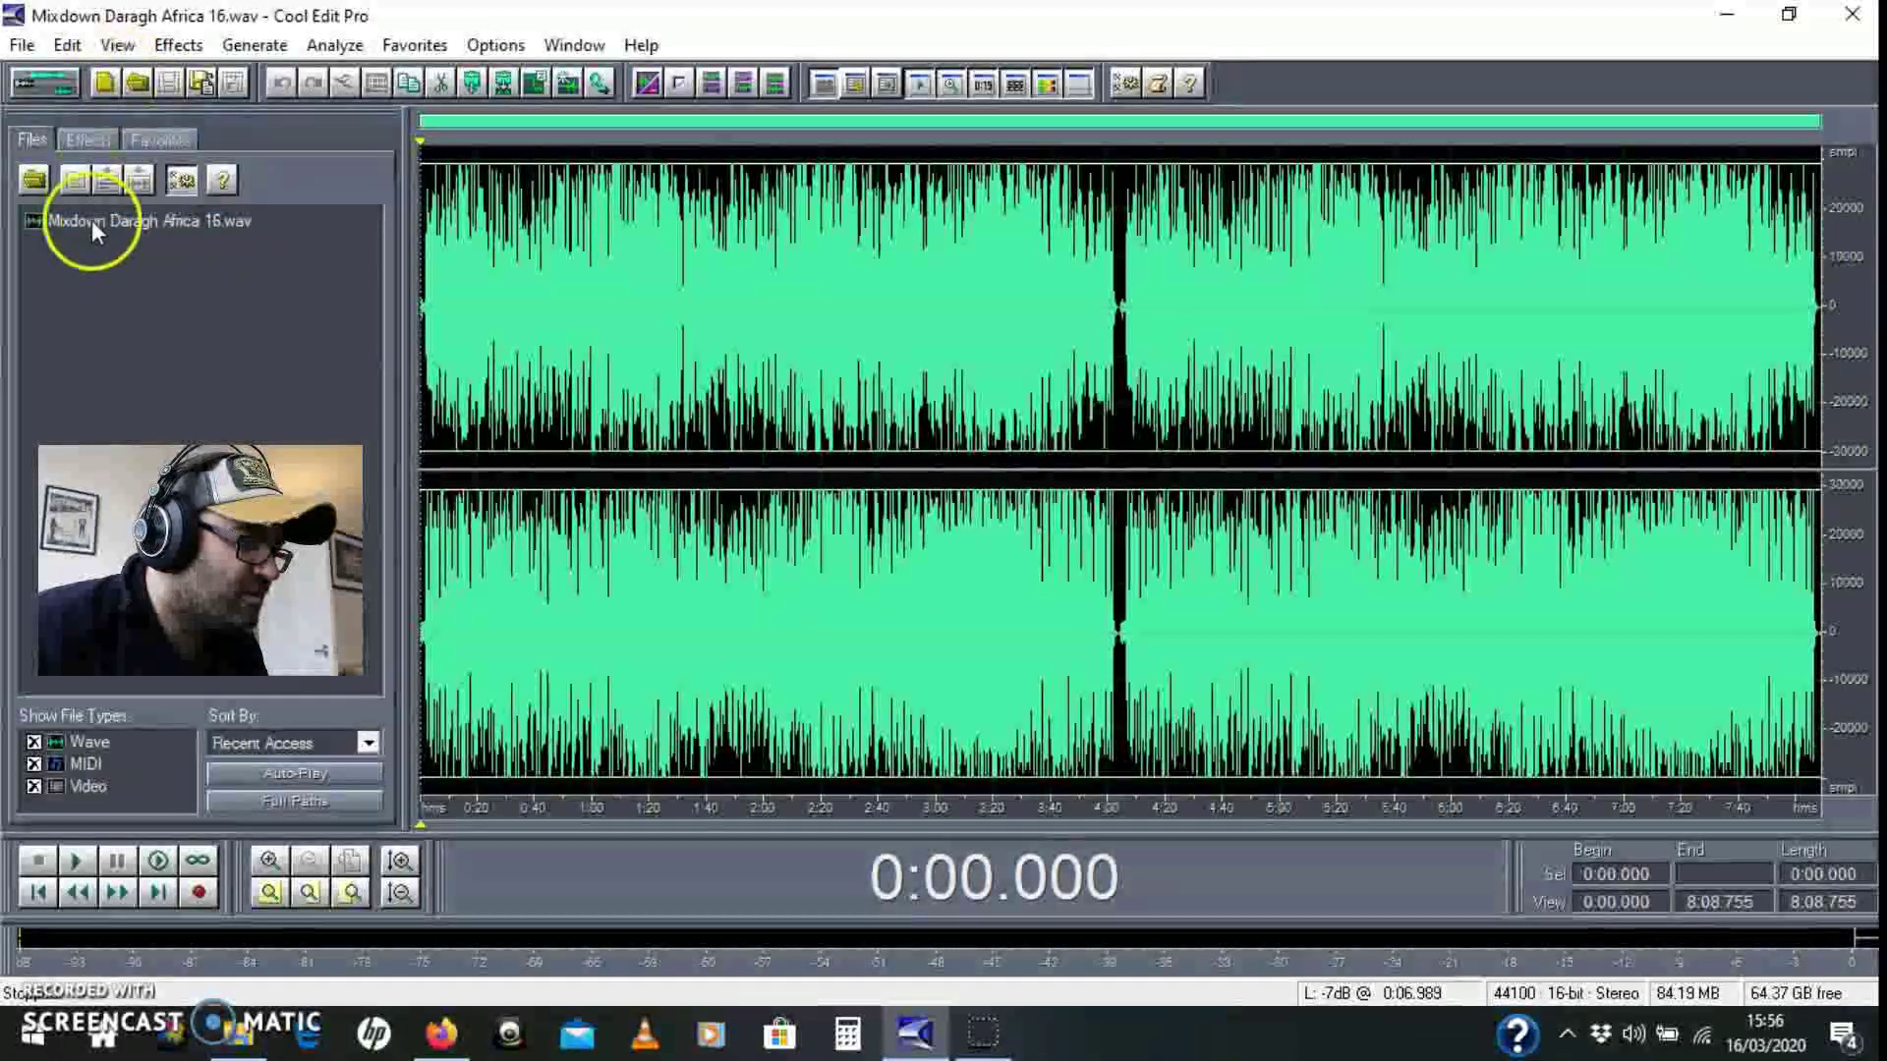
double_click(550, 358)
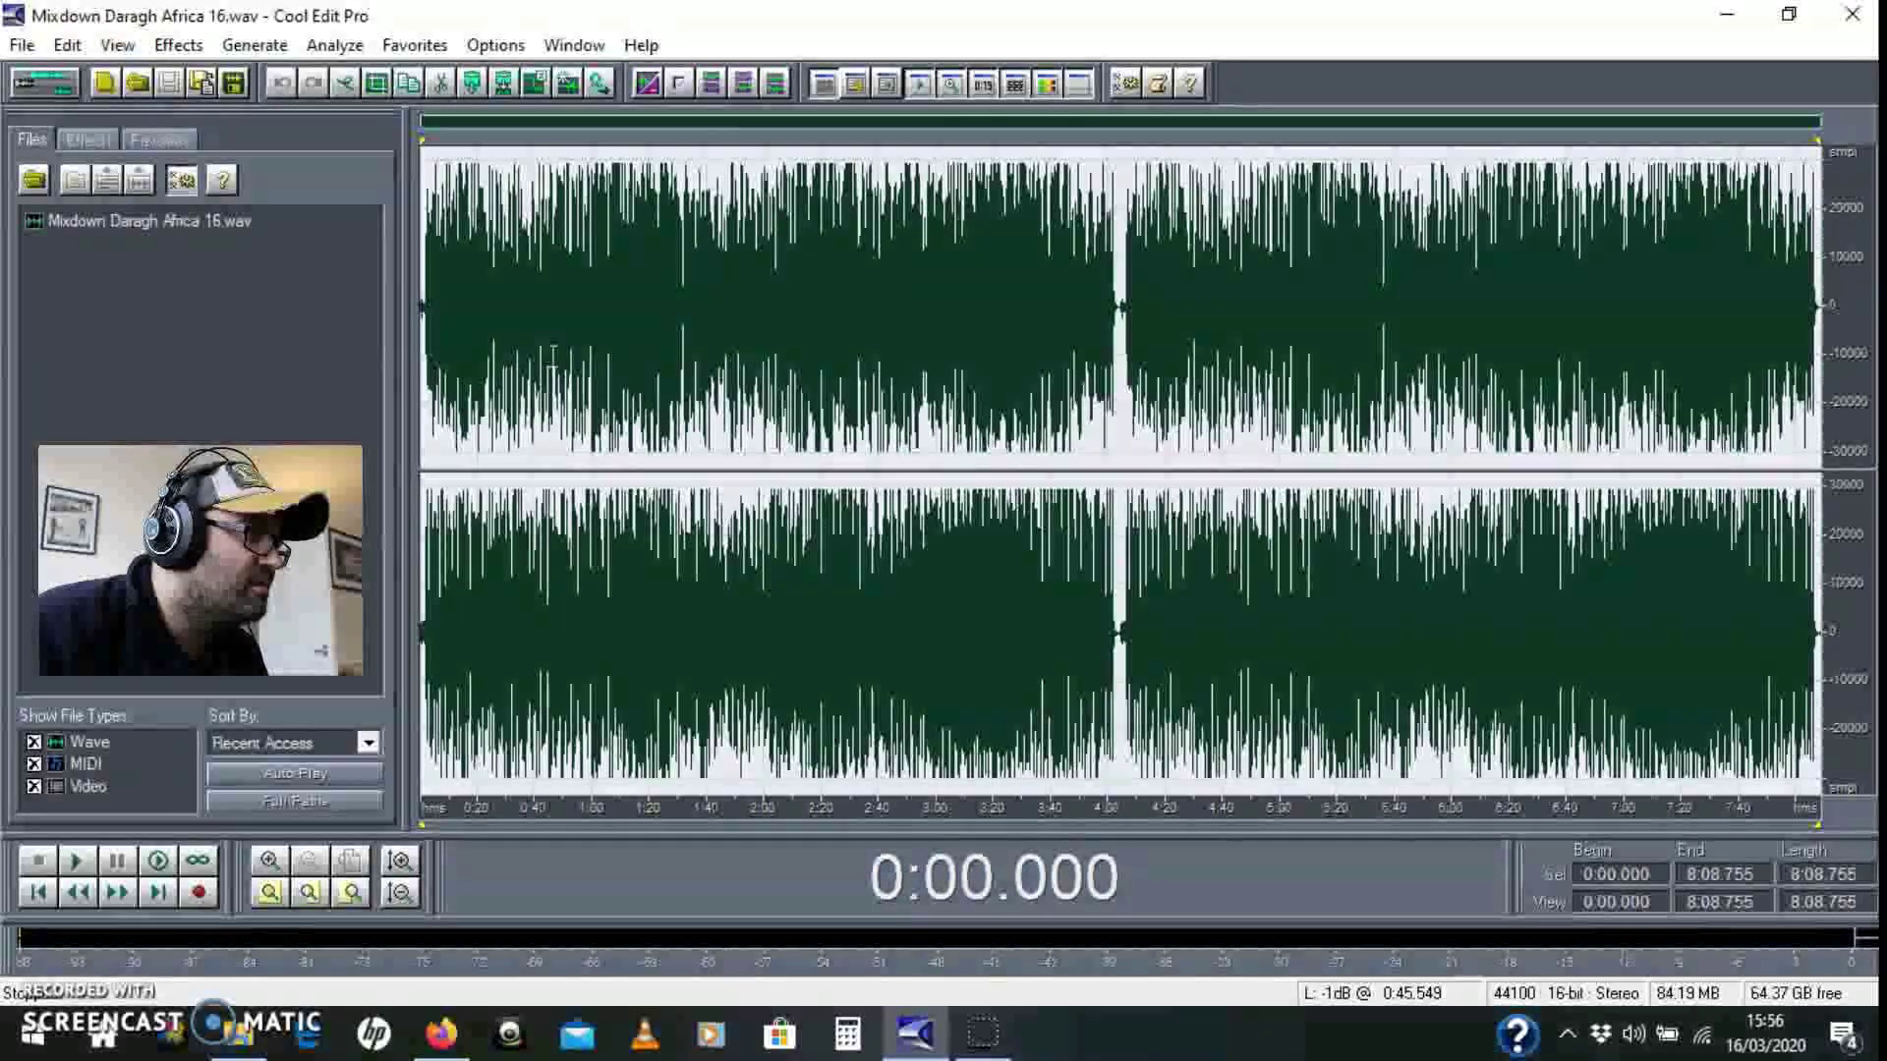
key(ctrl+c)
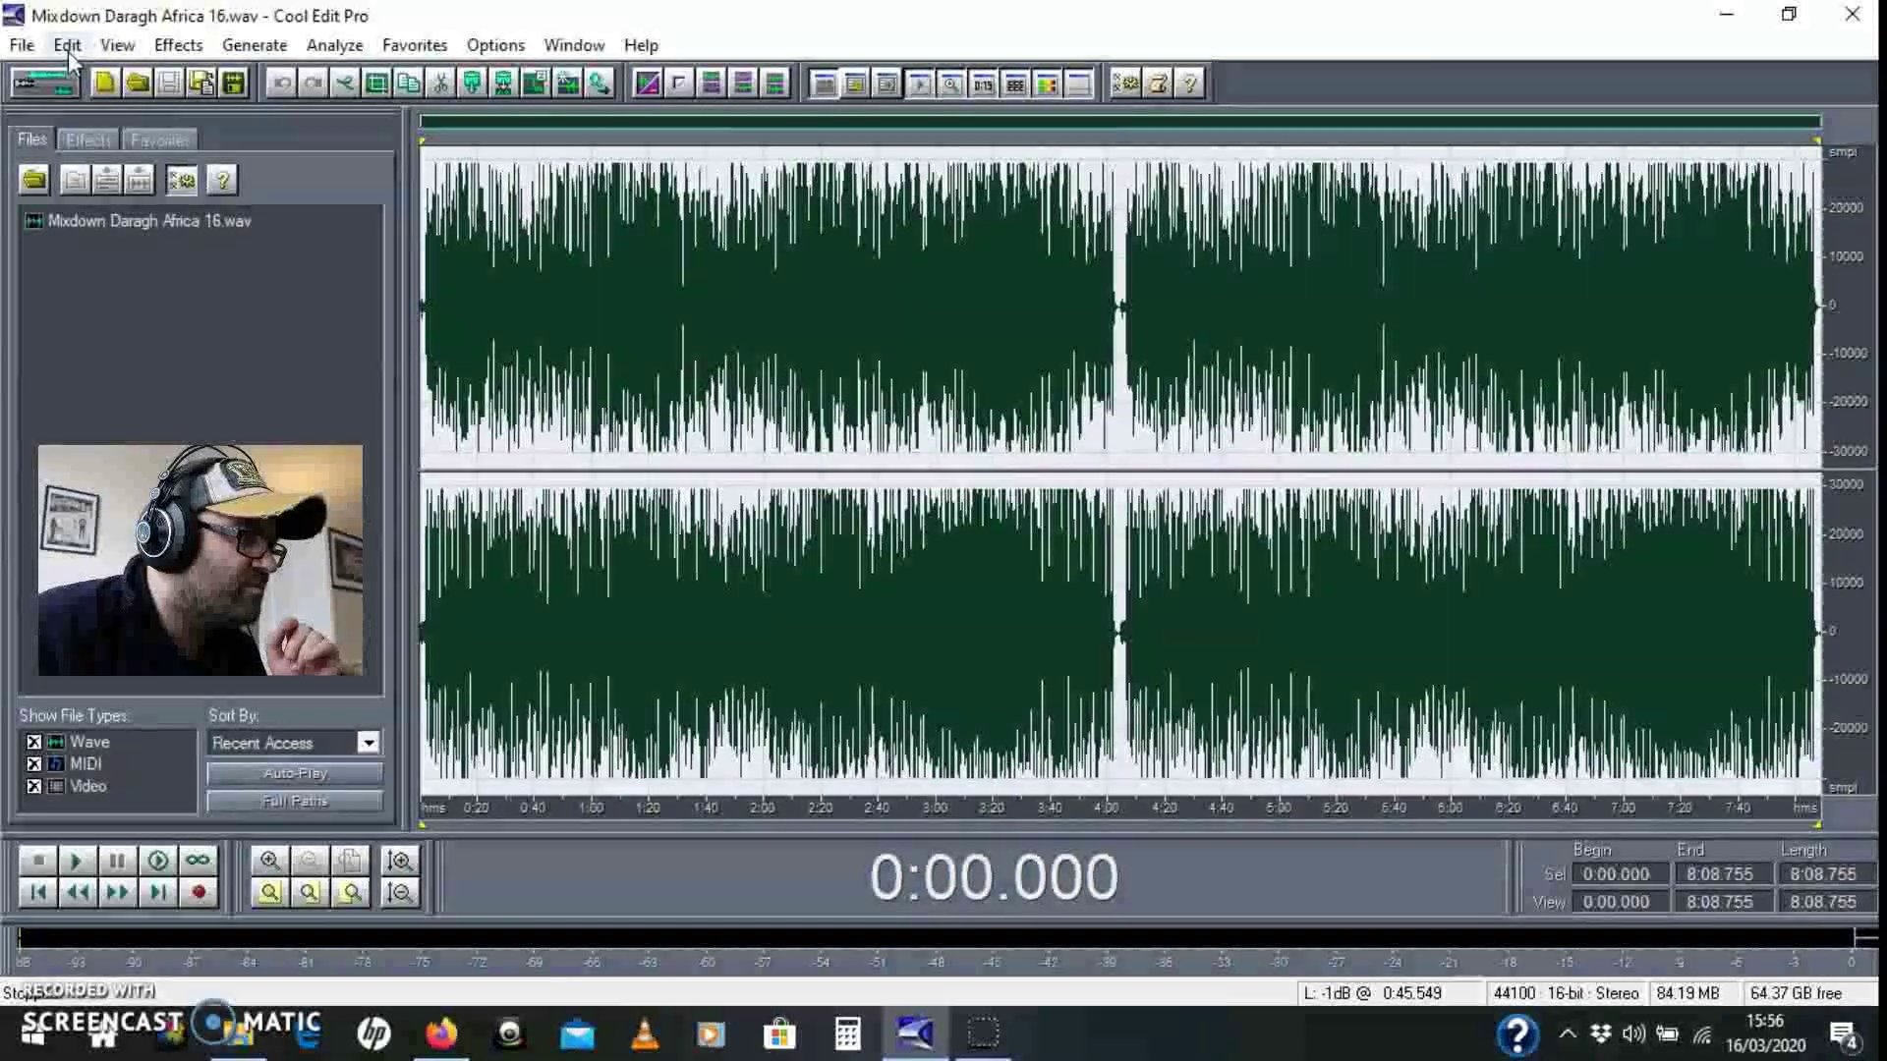
Paste the copied mixdown into a new Untitled file with Paste to New
click(67, 51)
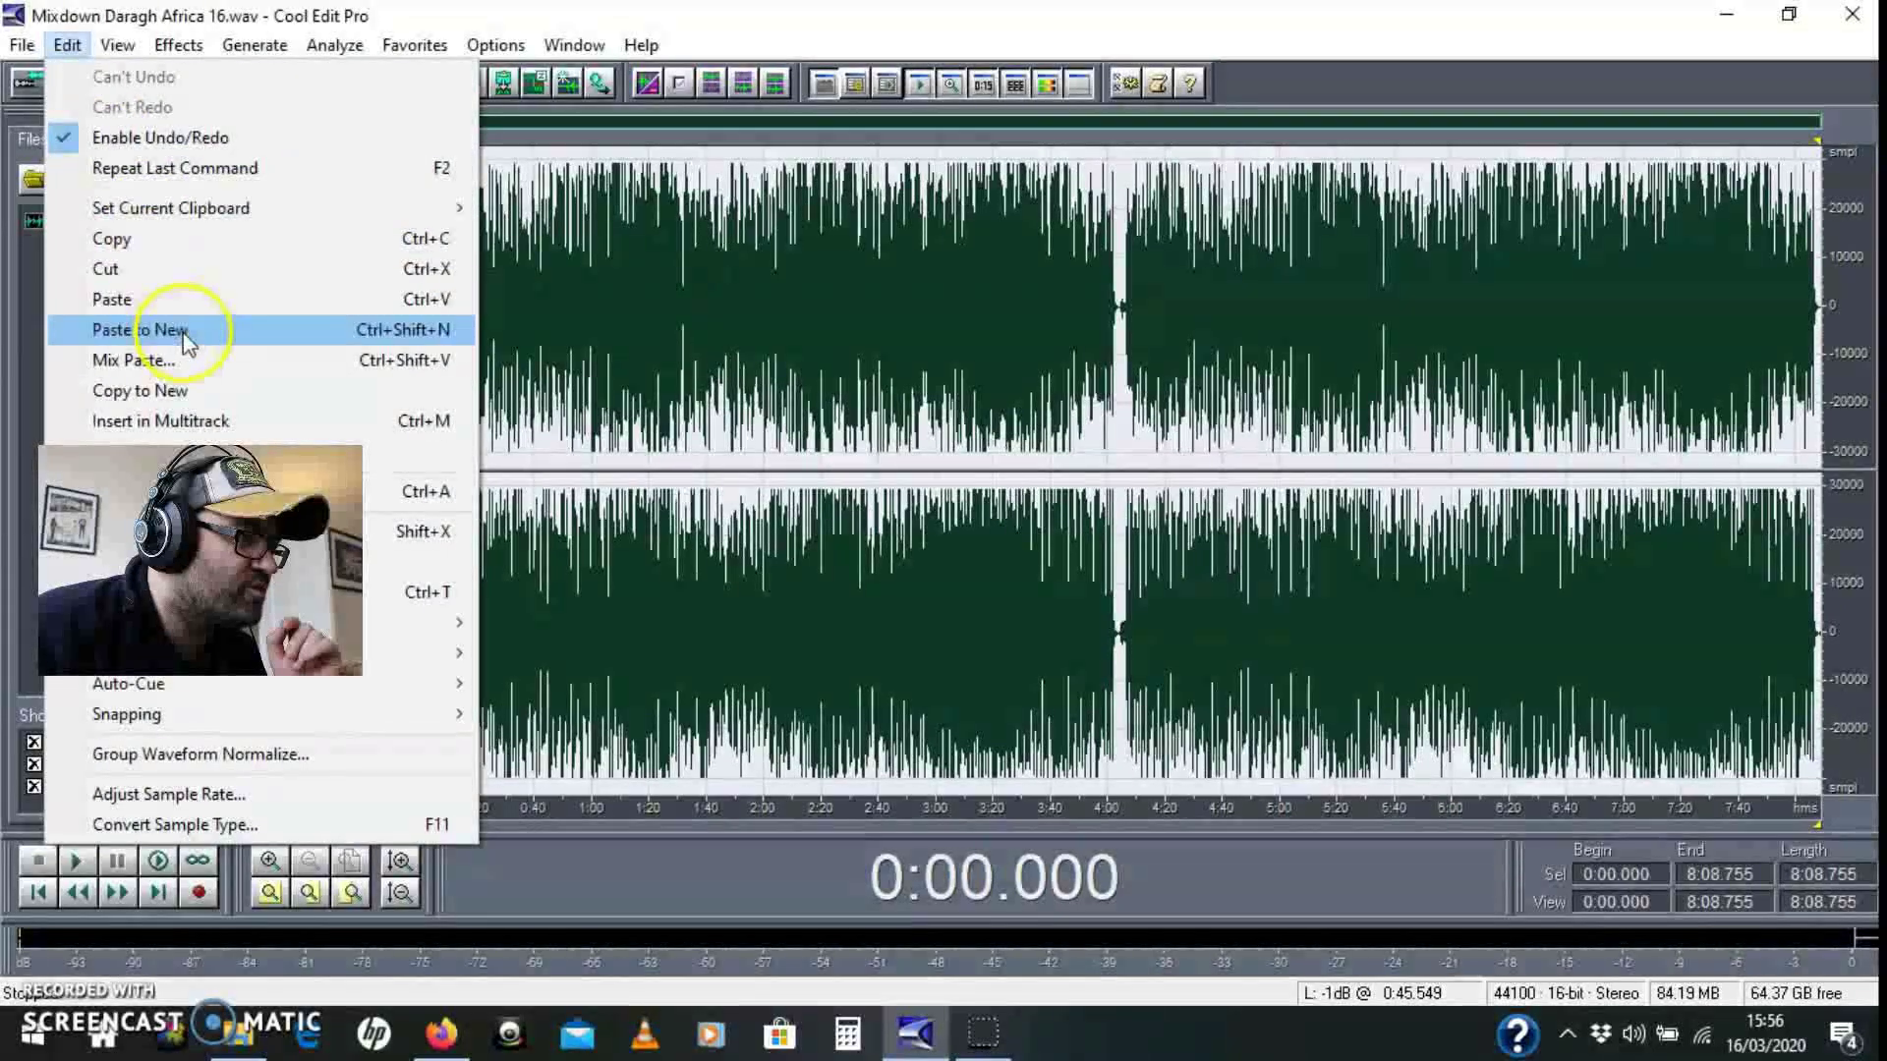
click(185, 335)
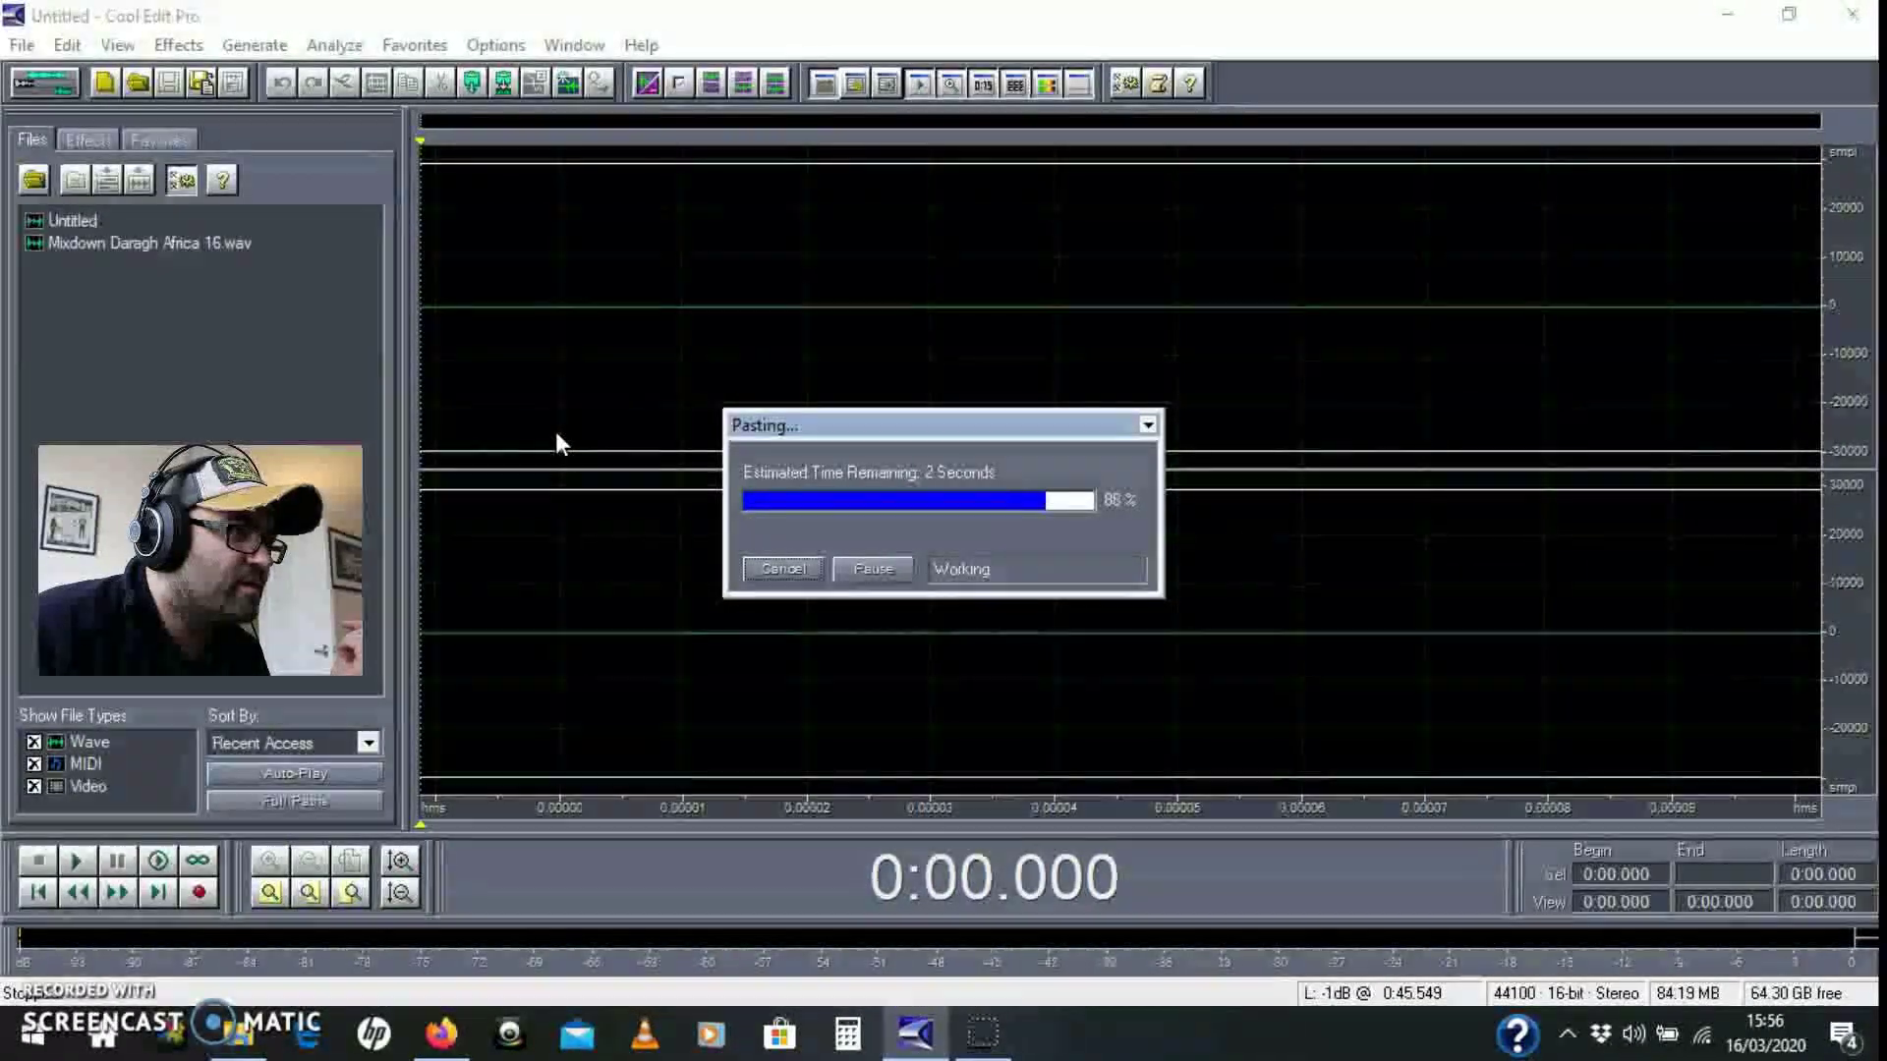
click(547, 430)
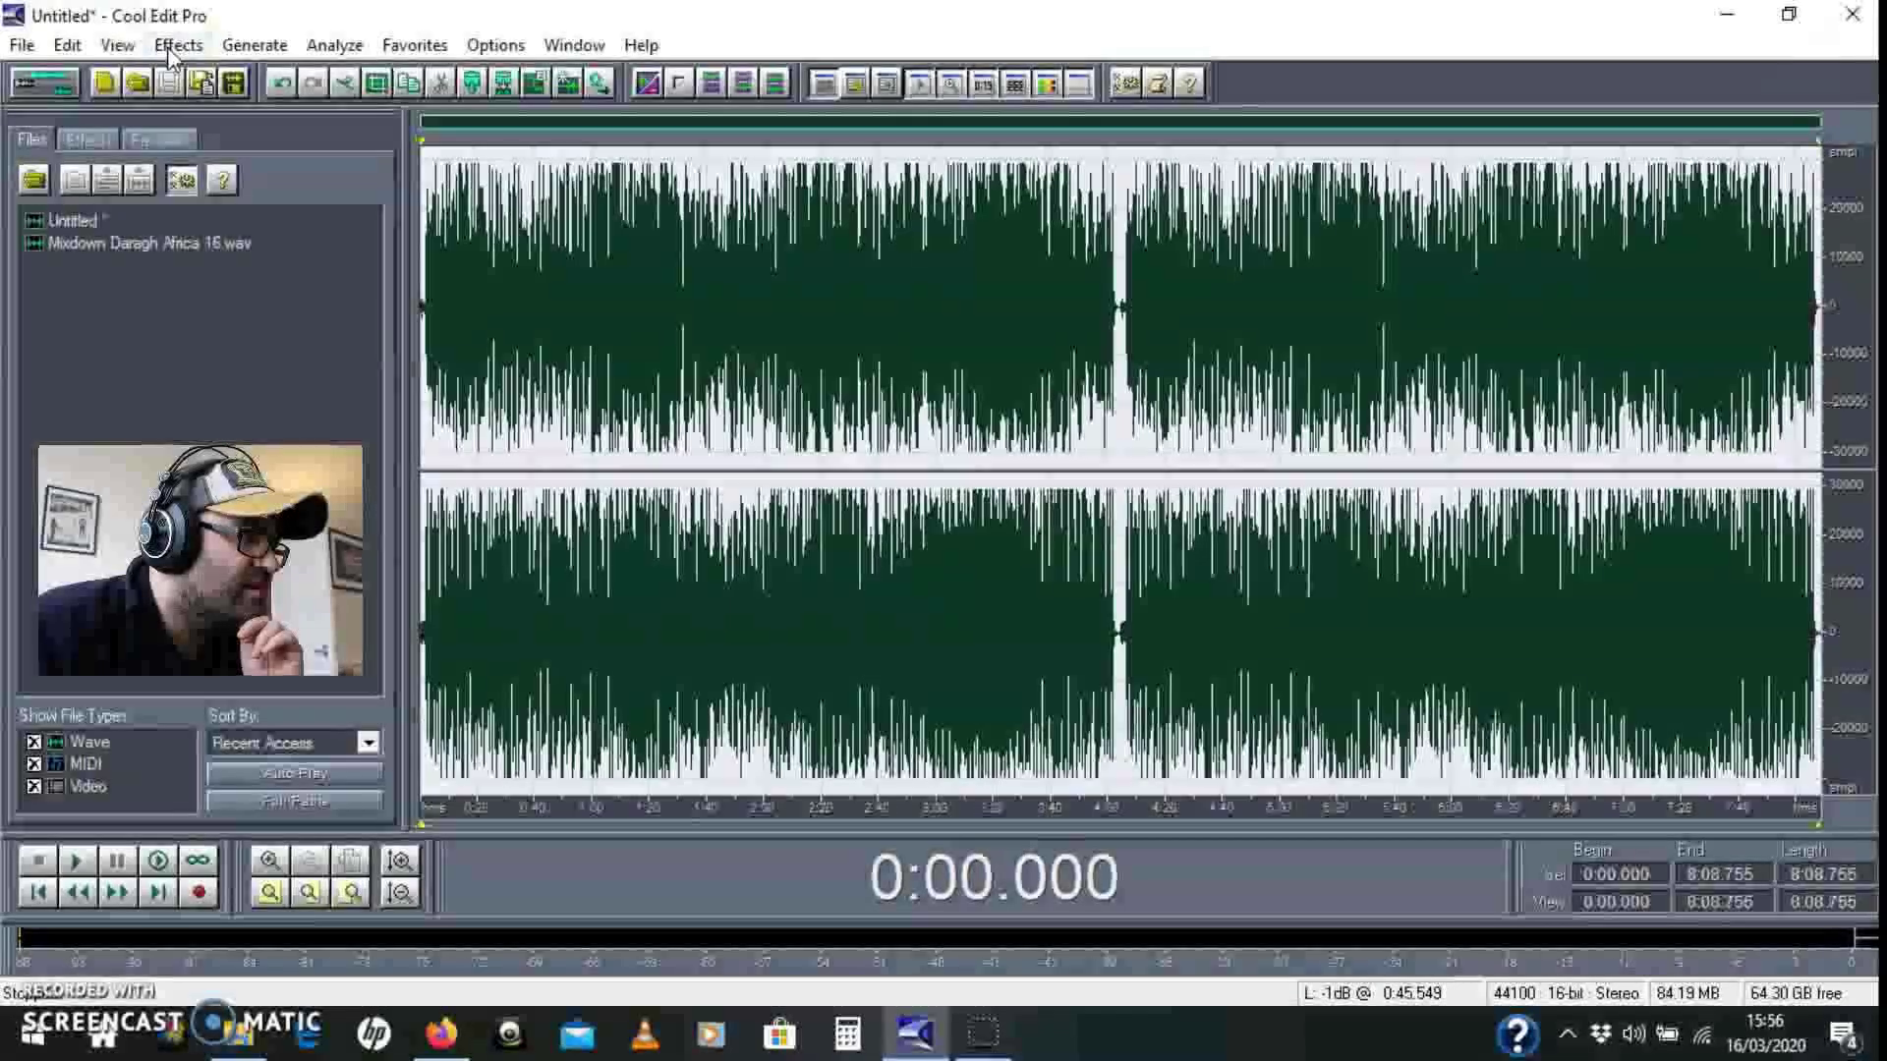
Preview, then apply the drum squash Dynamics Processing preset to the Untitled copy
click(175, 45)
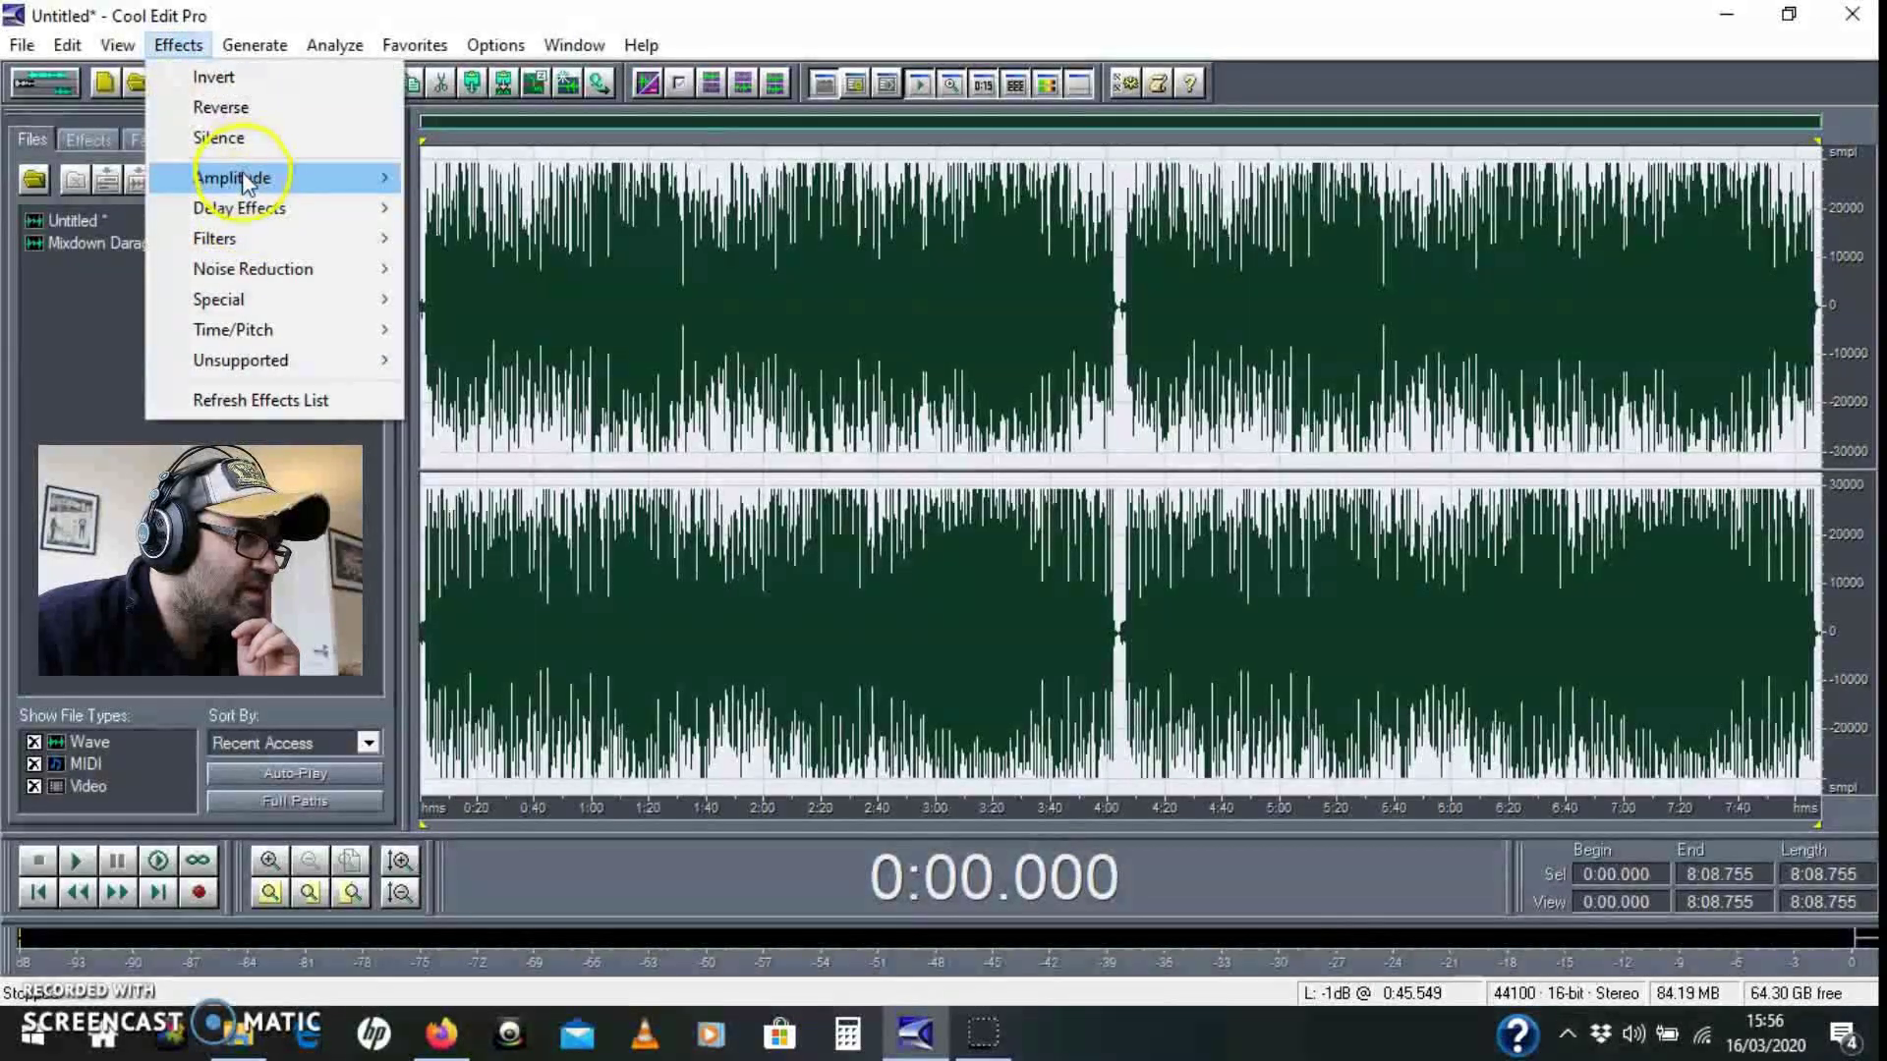
mouse_move(241, 175)
click(595, 257)
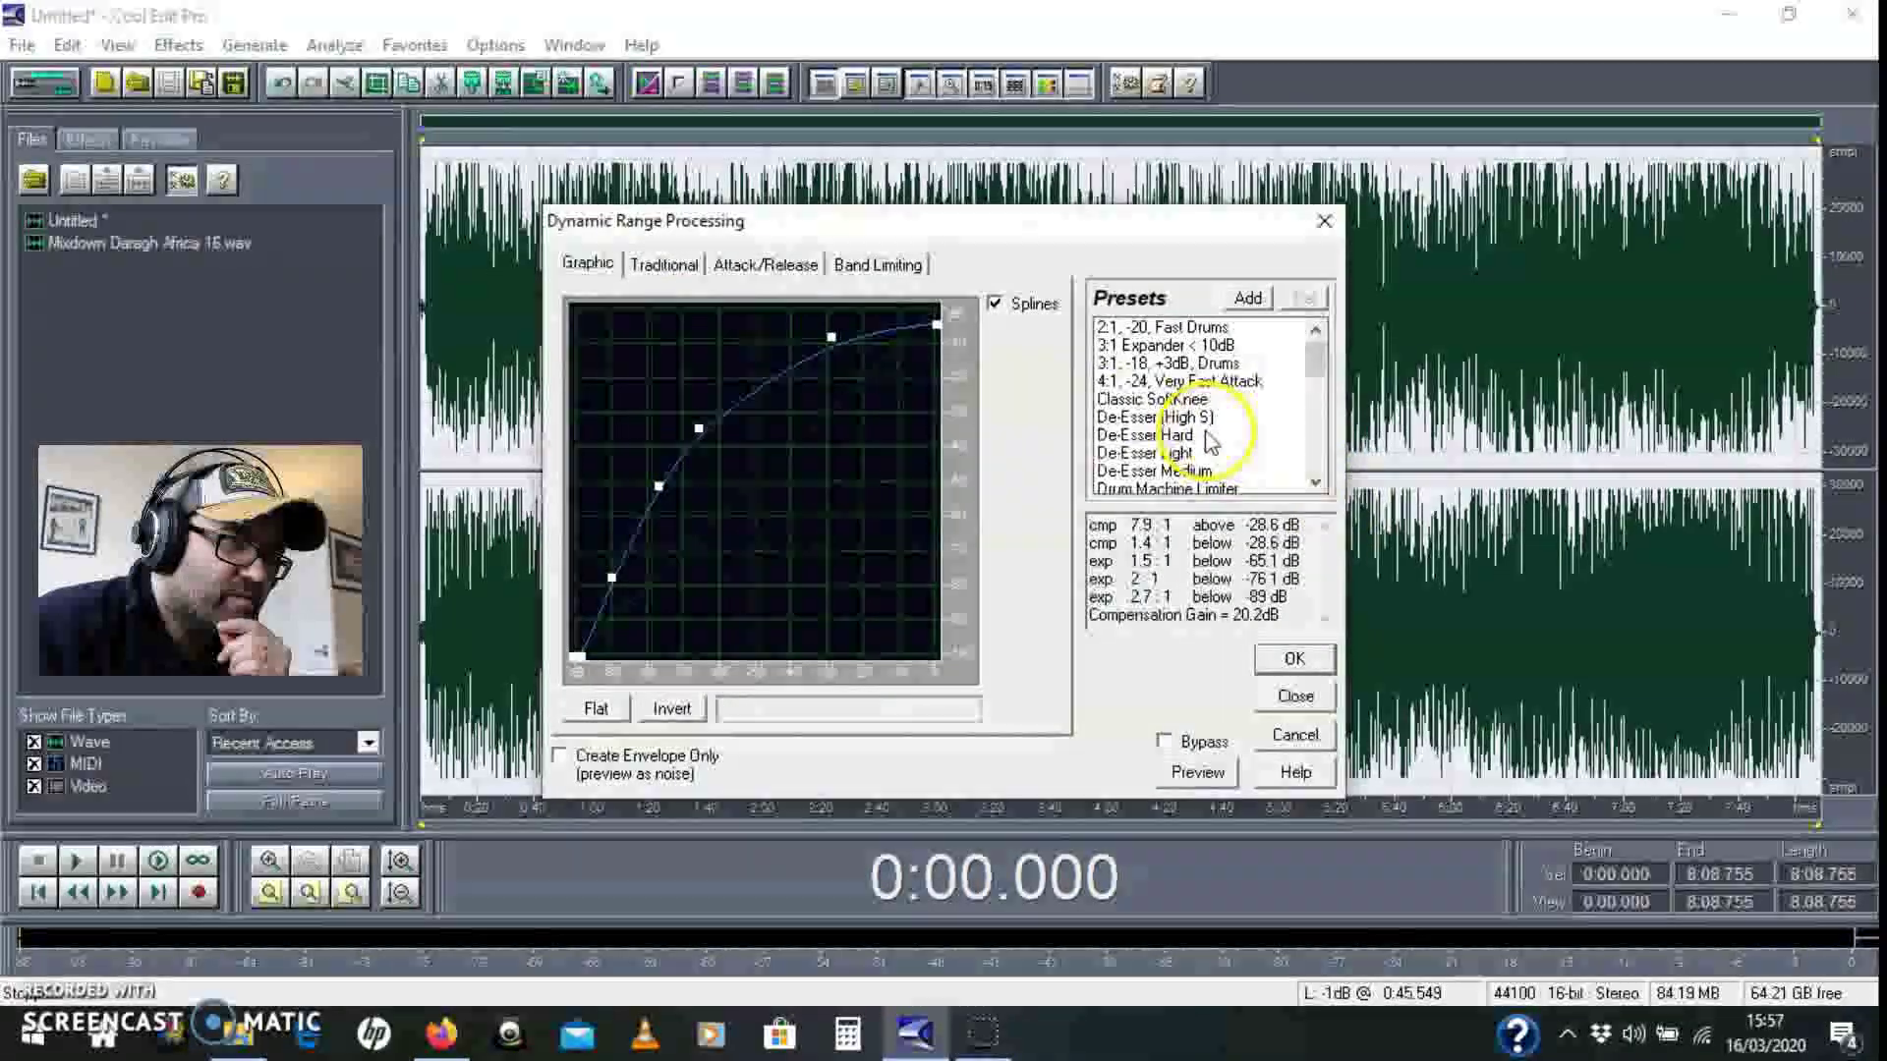
click(1157, 470)
click(1154, 382)
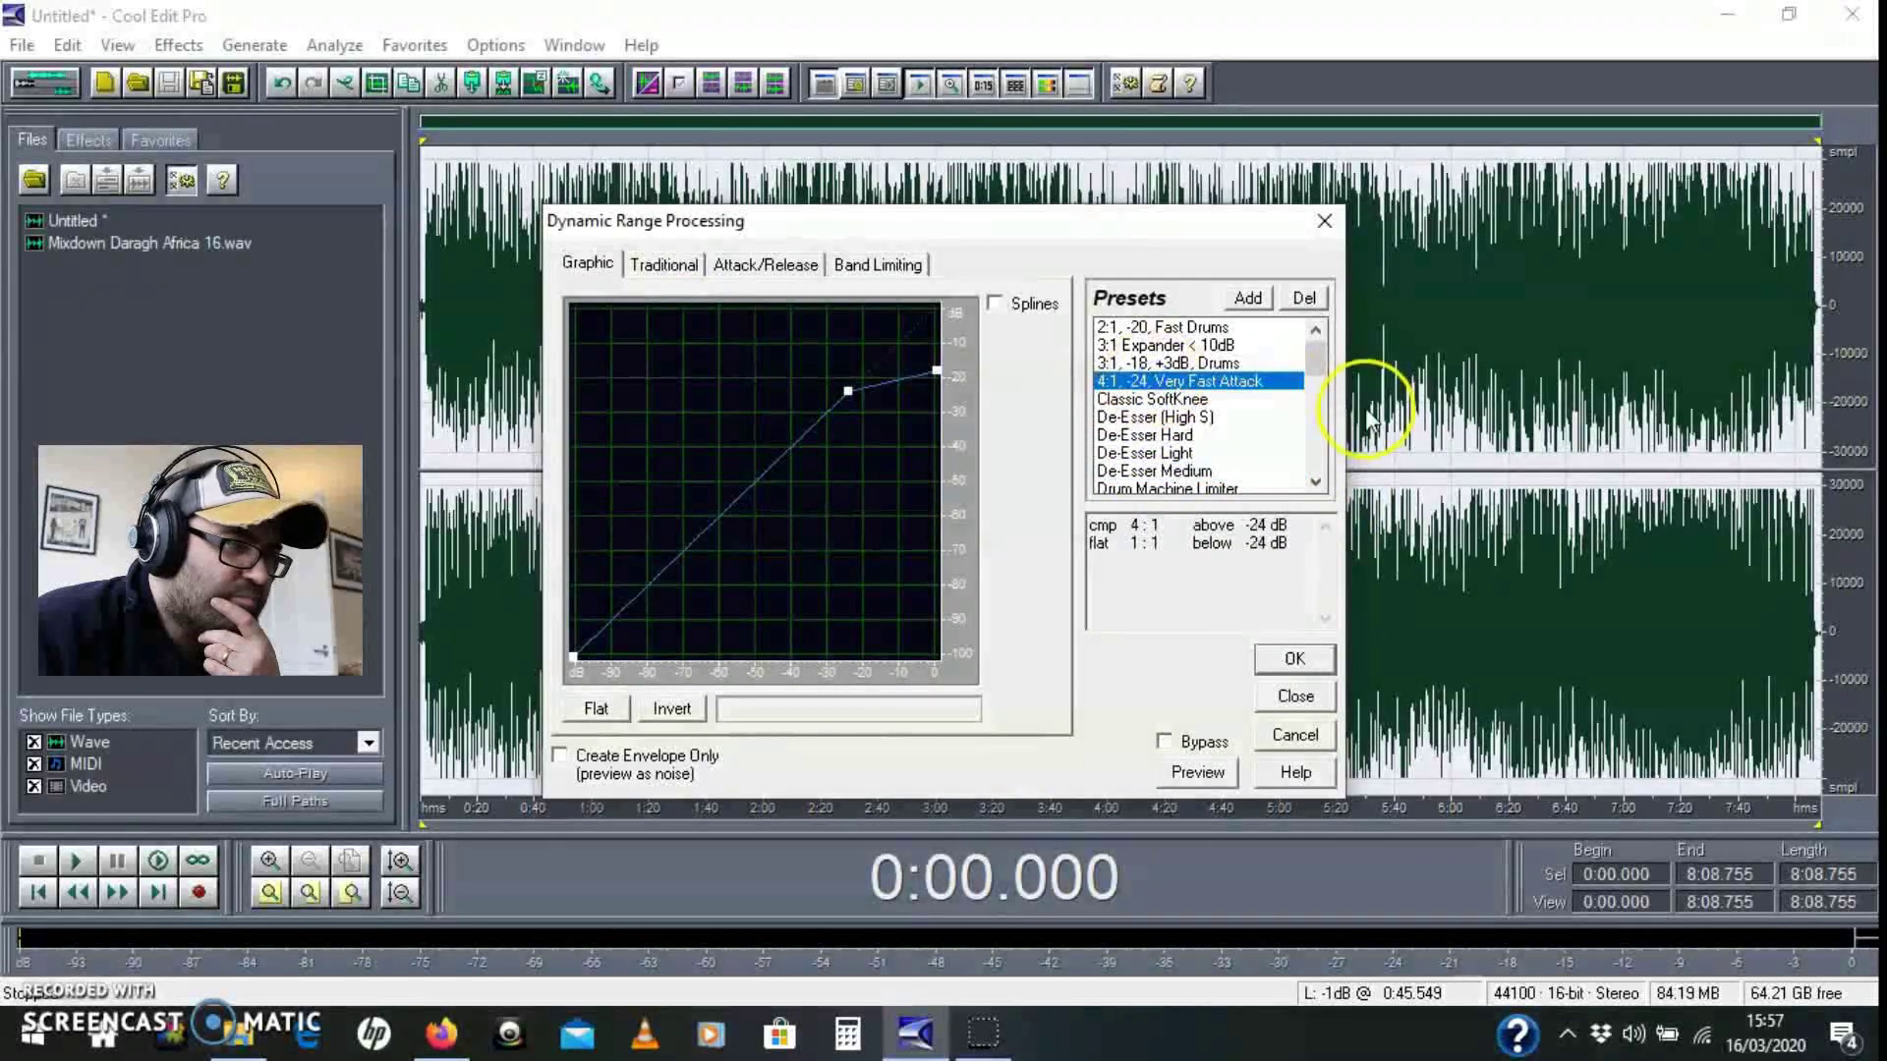
drag(1318, 370, 1319, 391)
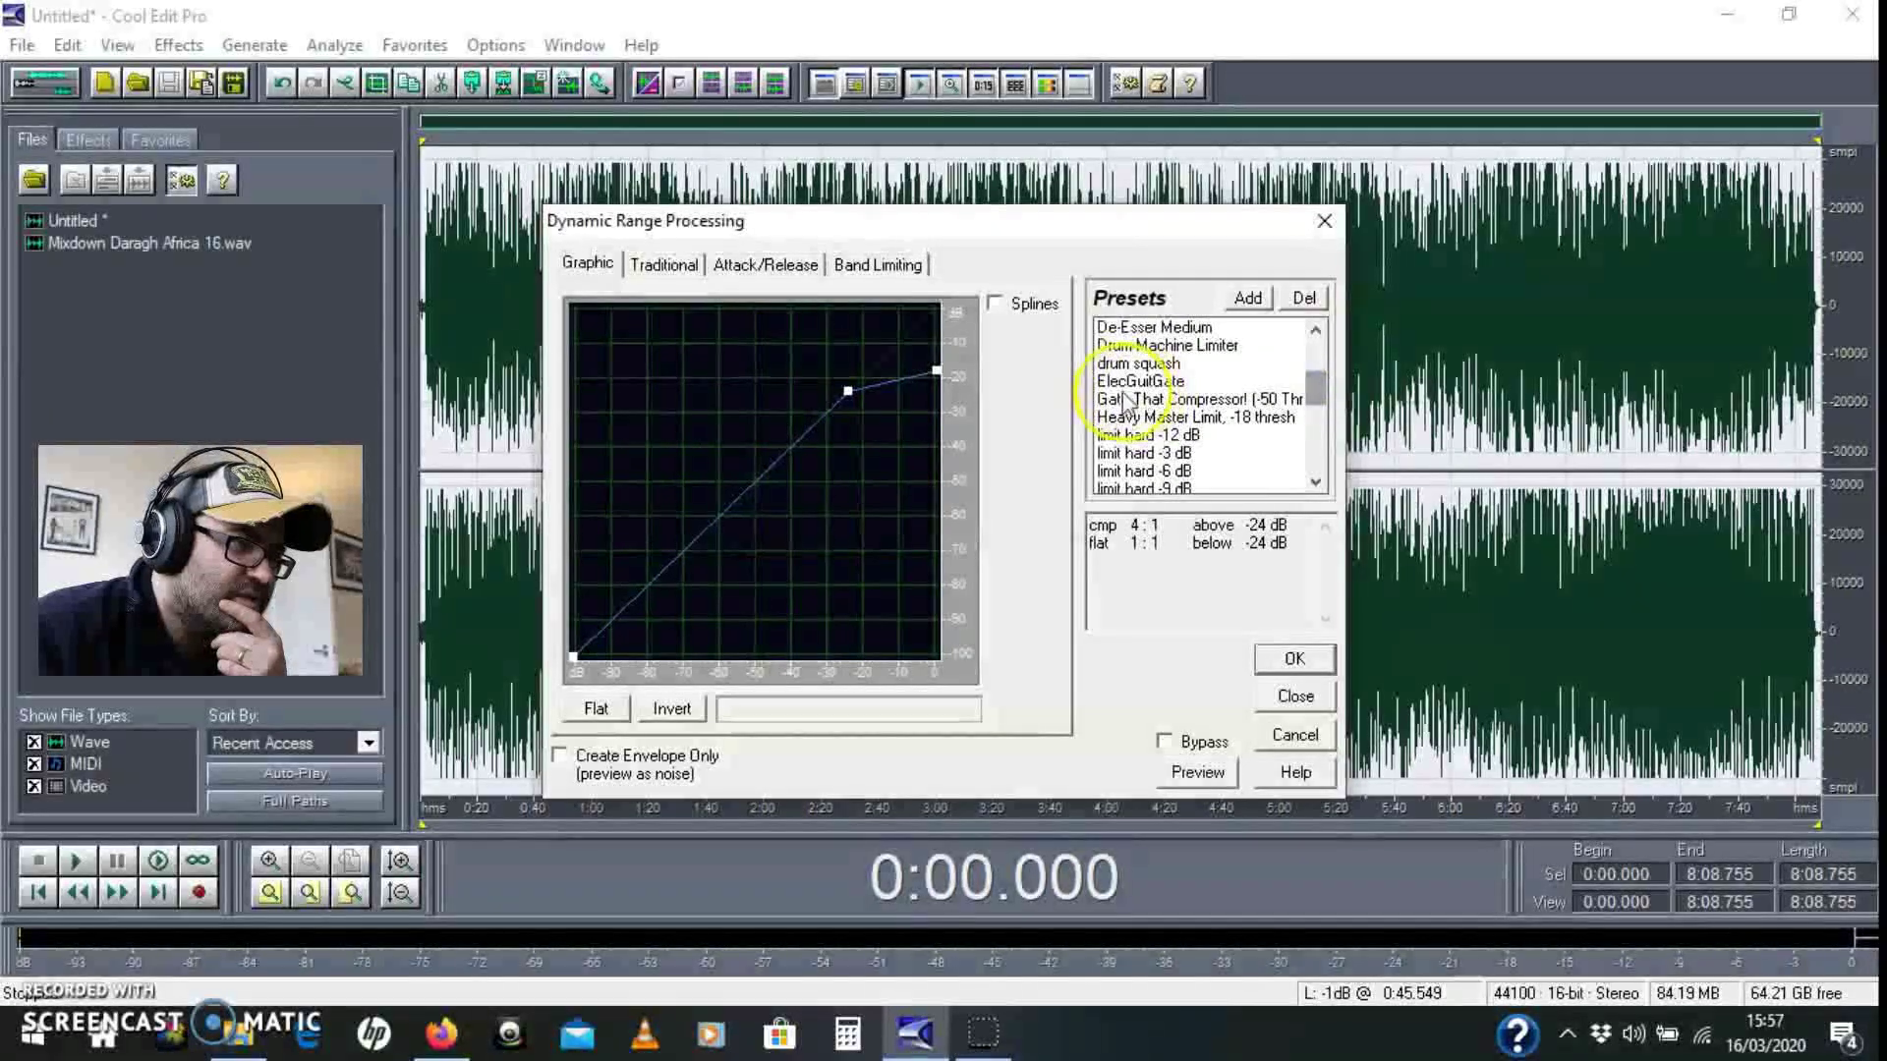
click(1120, 365)
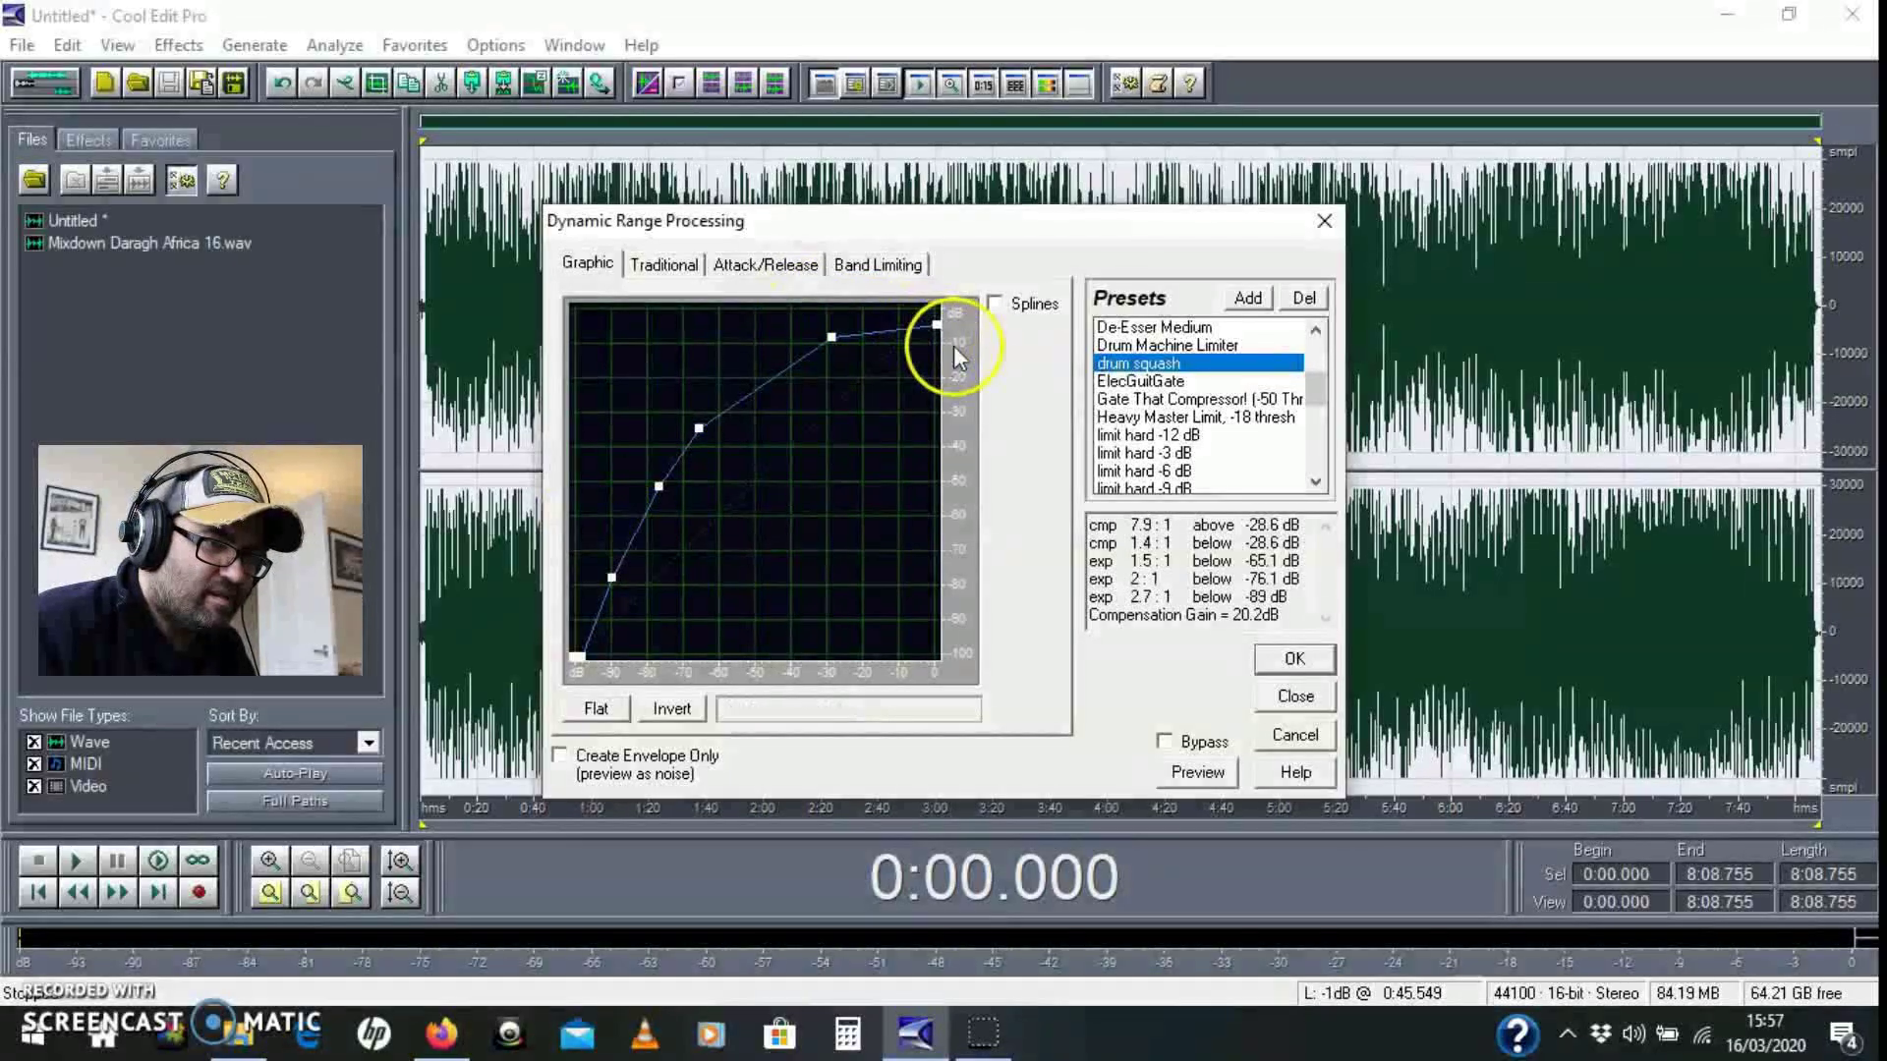
click(1197, 772)
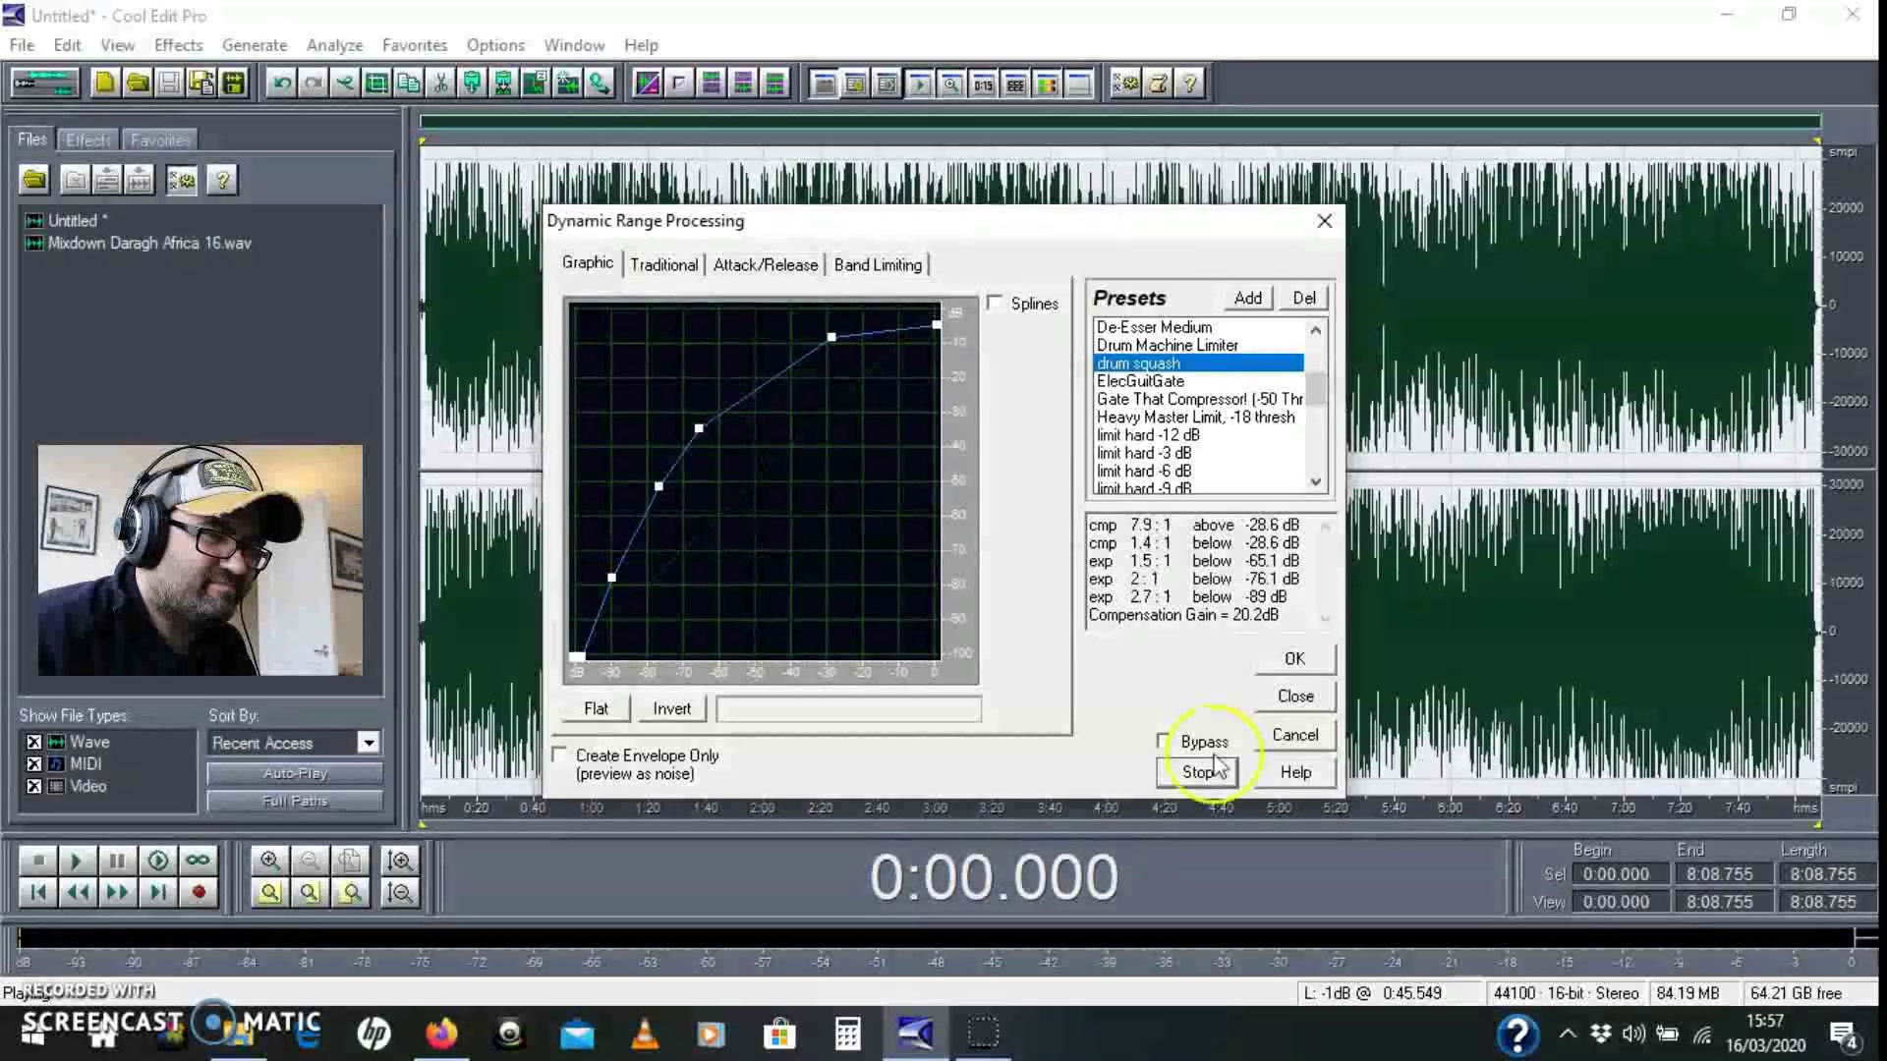
click(1268, 668)
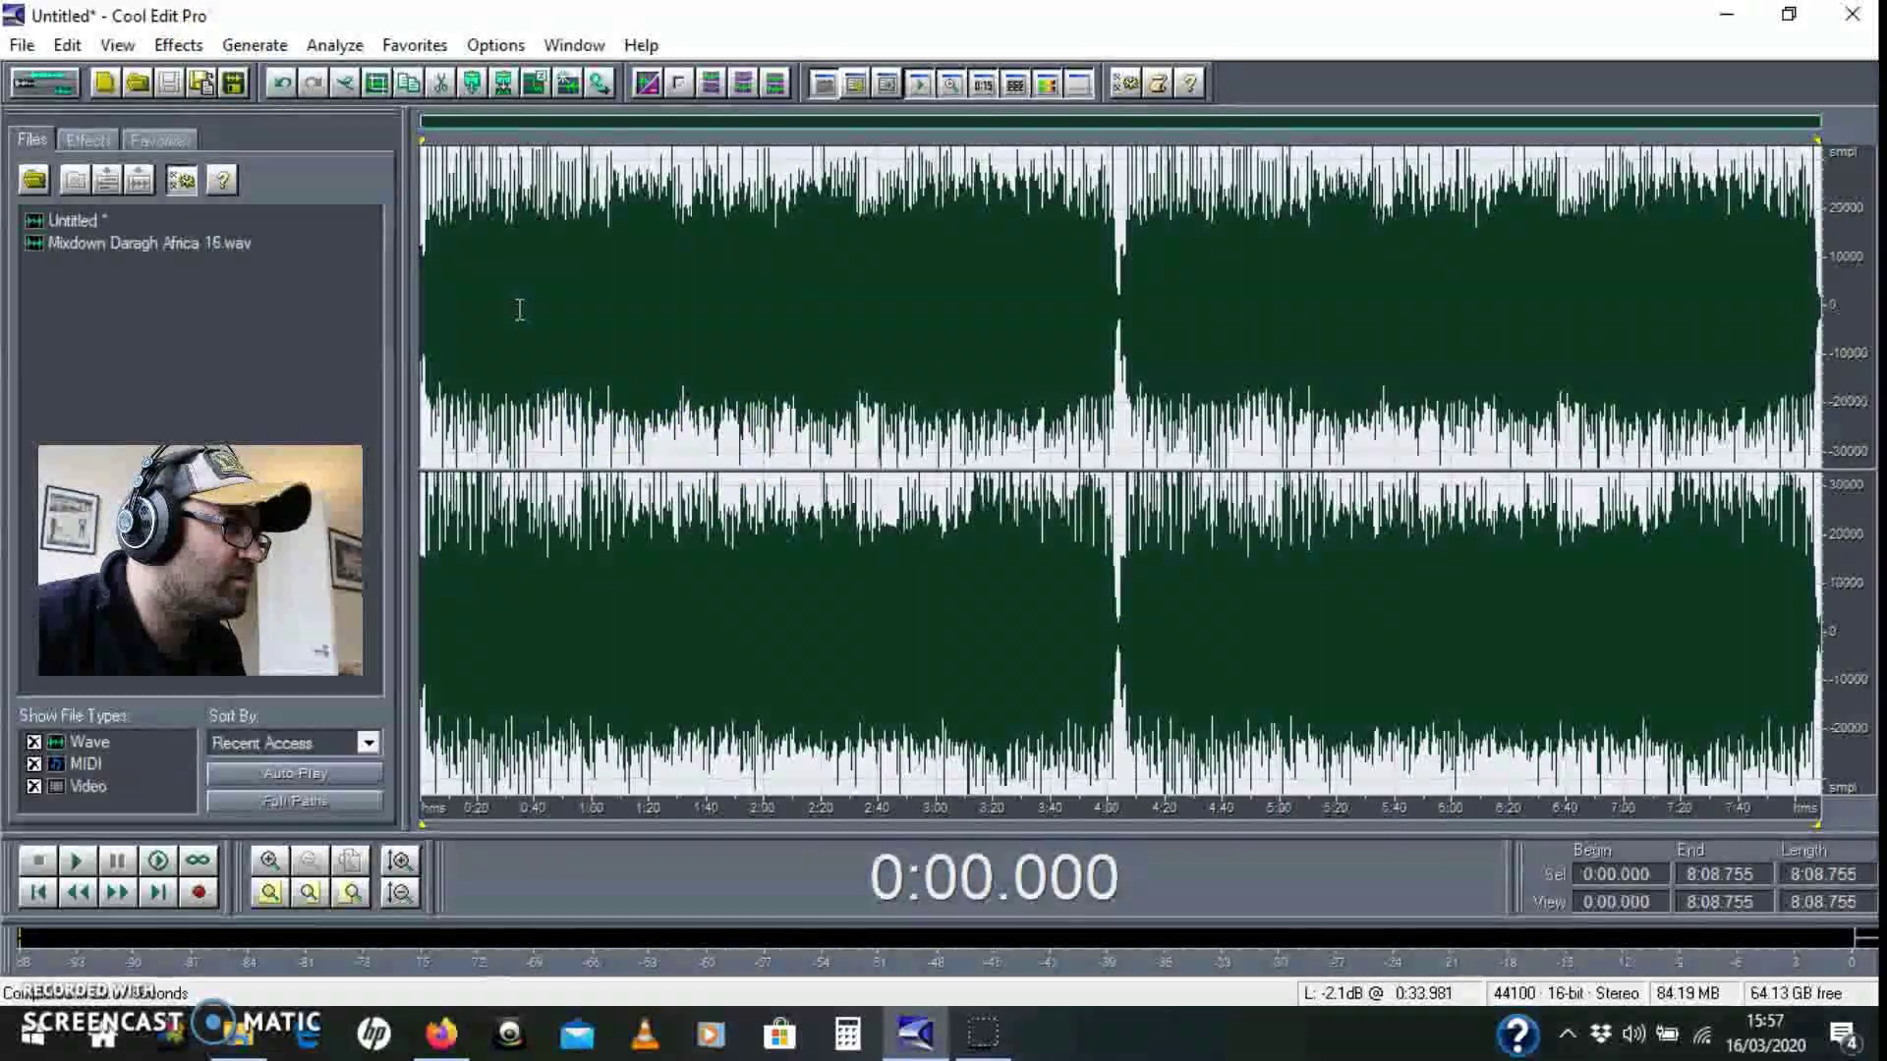
Apply Hard Limiting with its default settings to the compressed copy
click(197, 45)
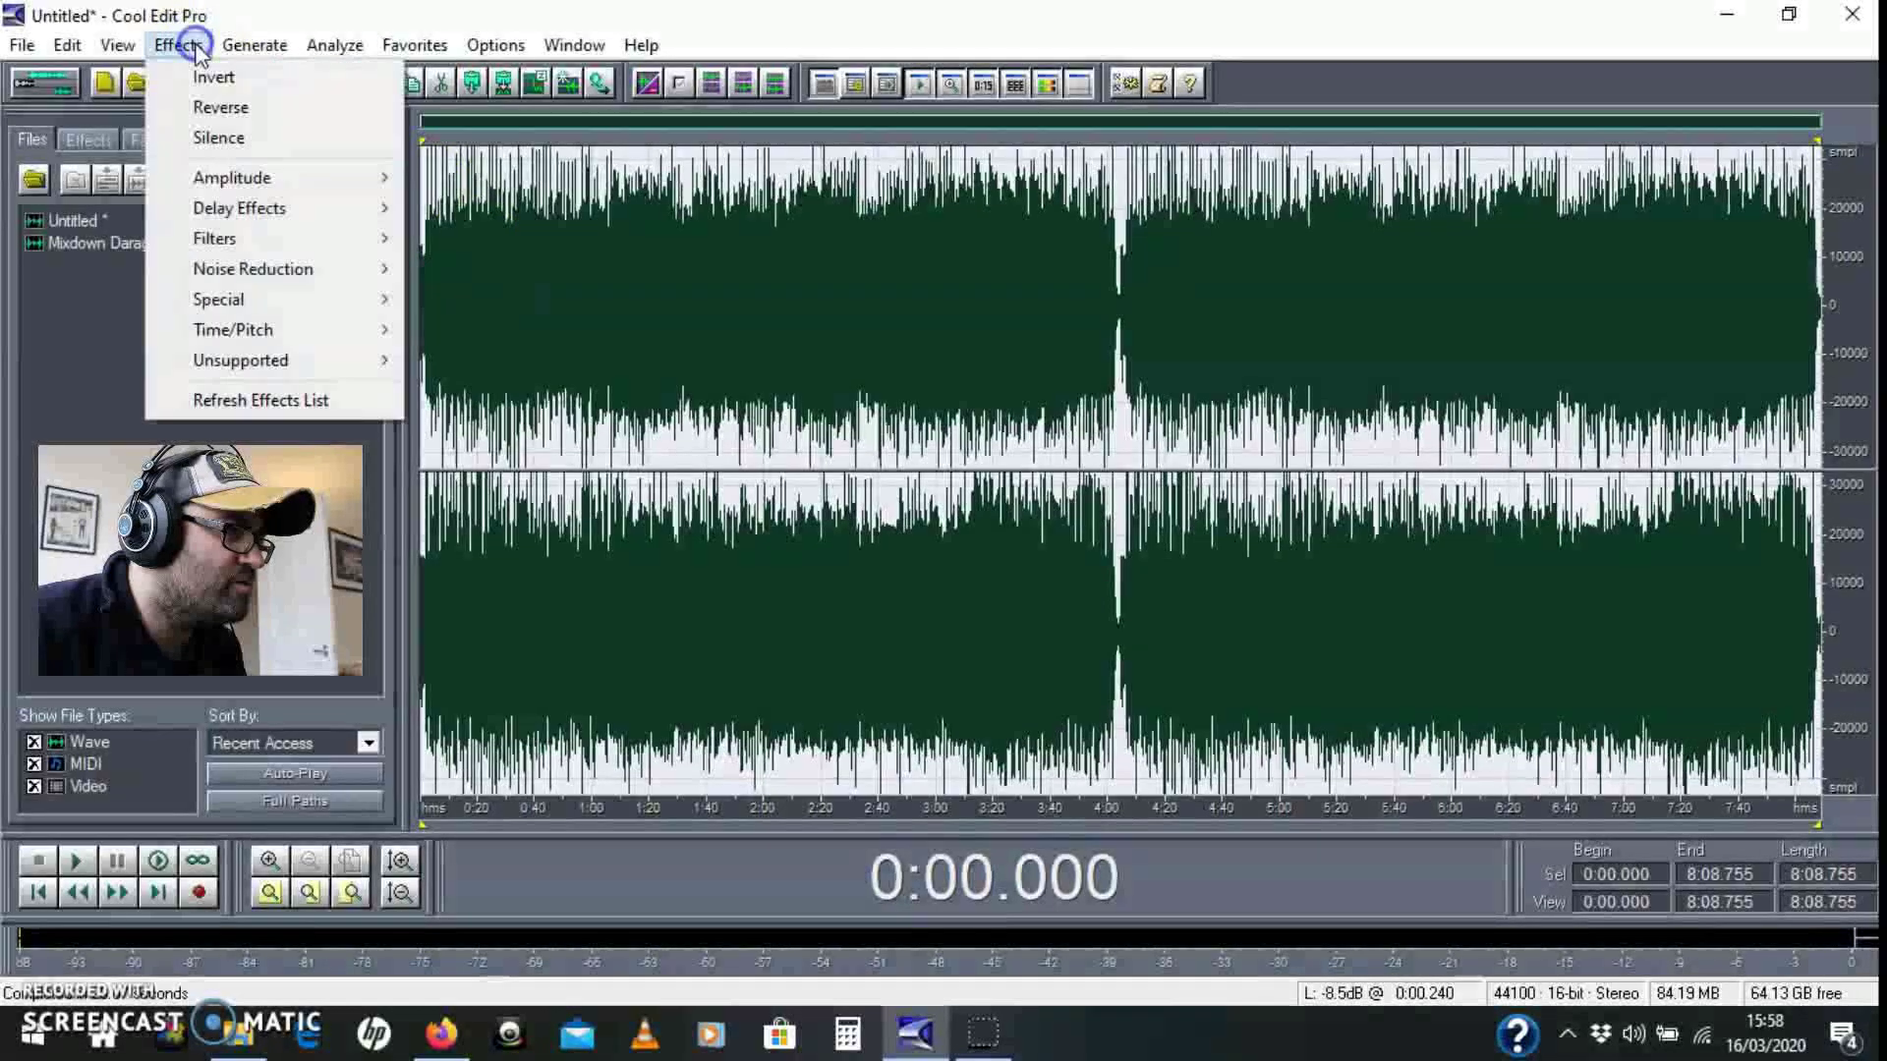
mouse_move(247, 179)
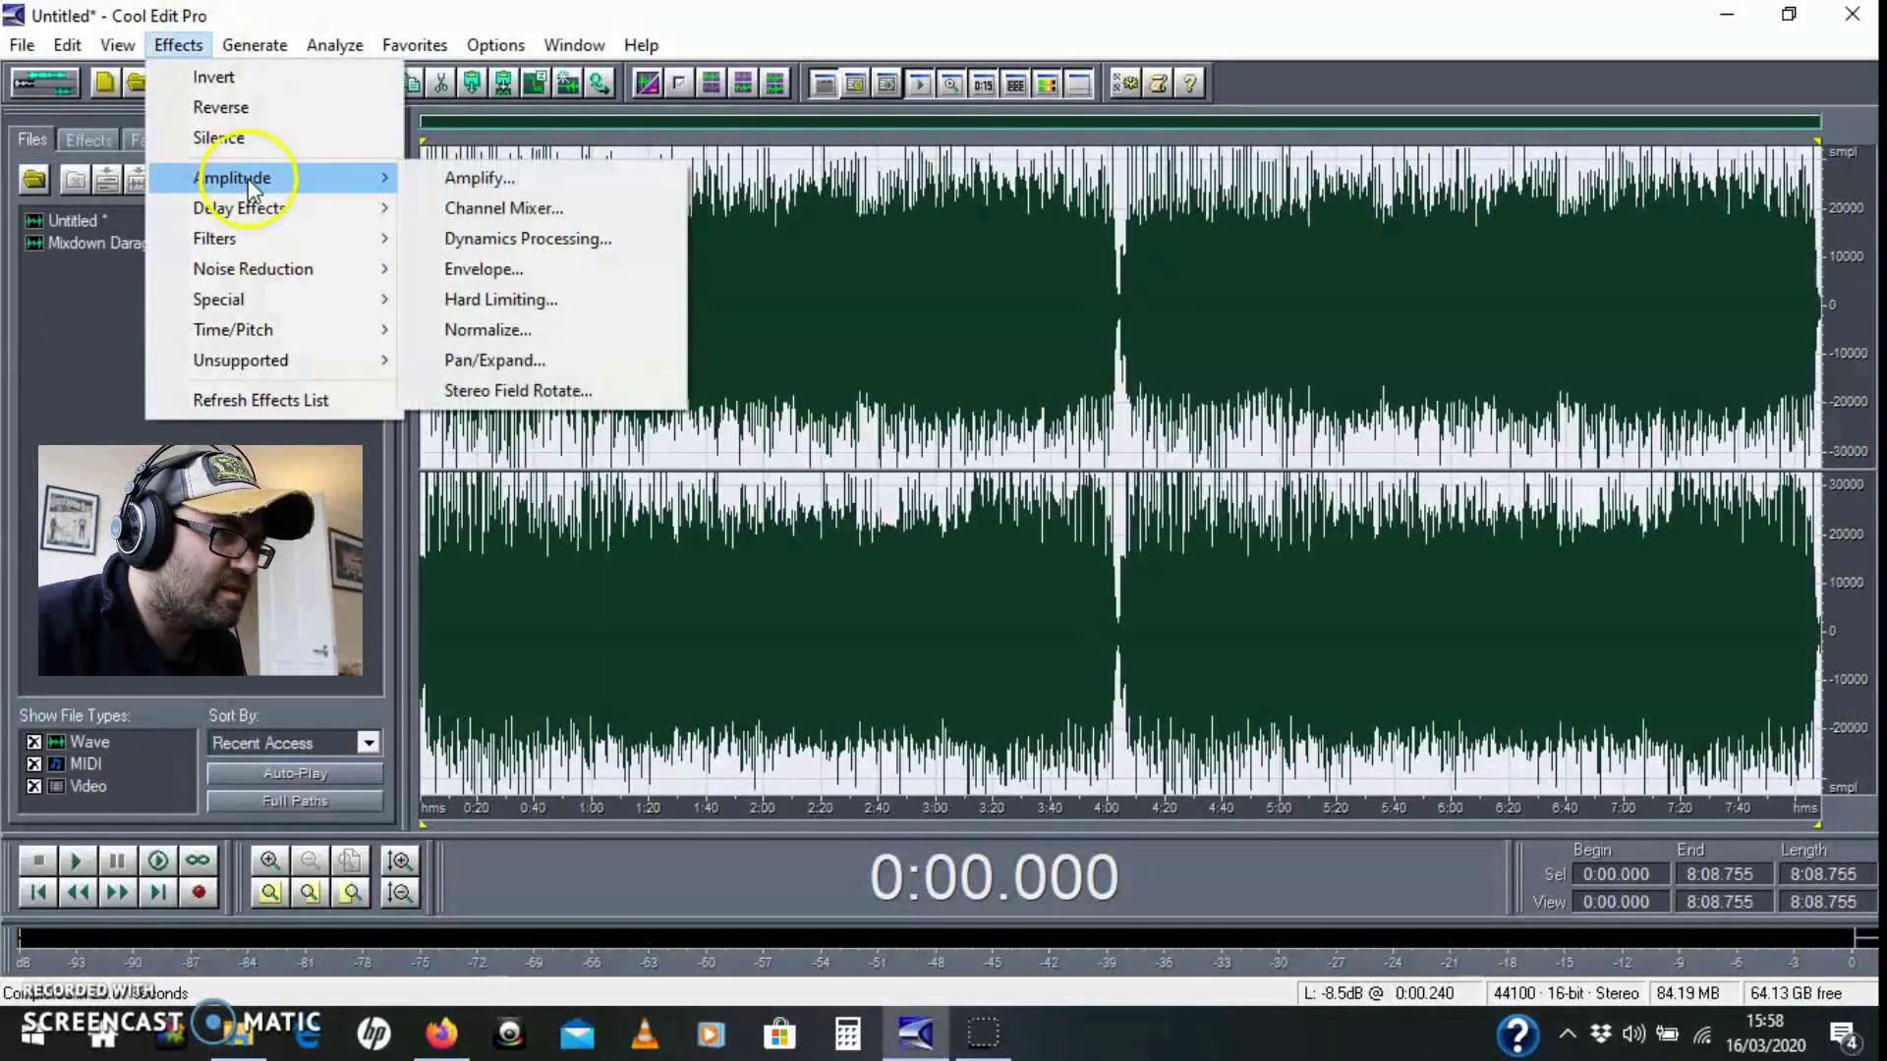
click(581, 298)
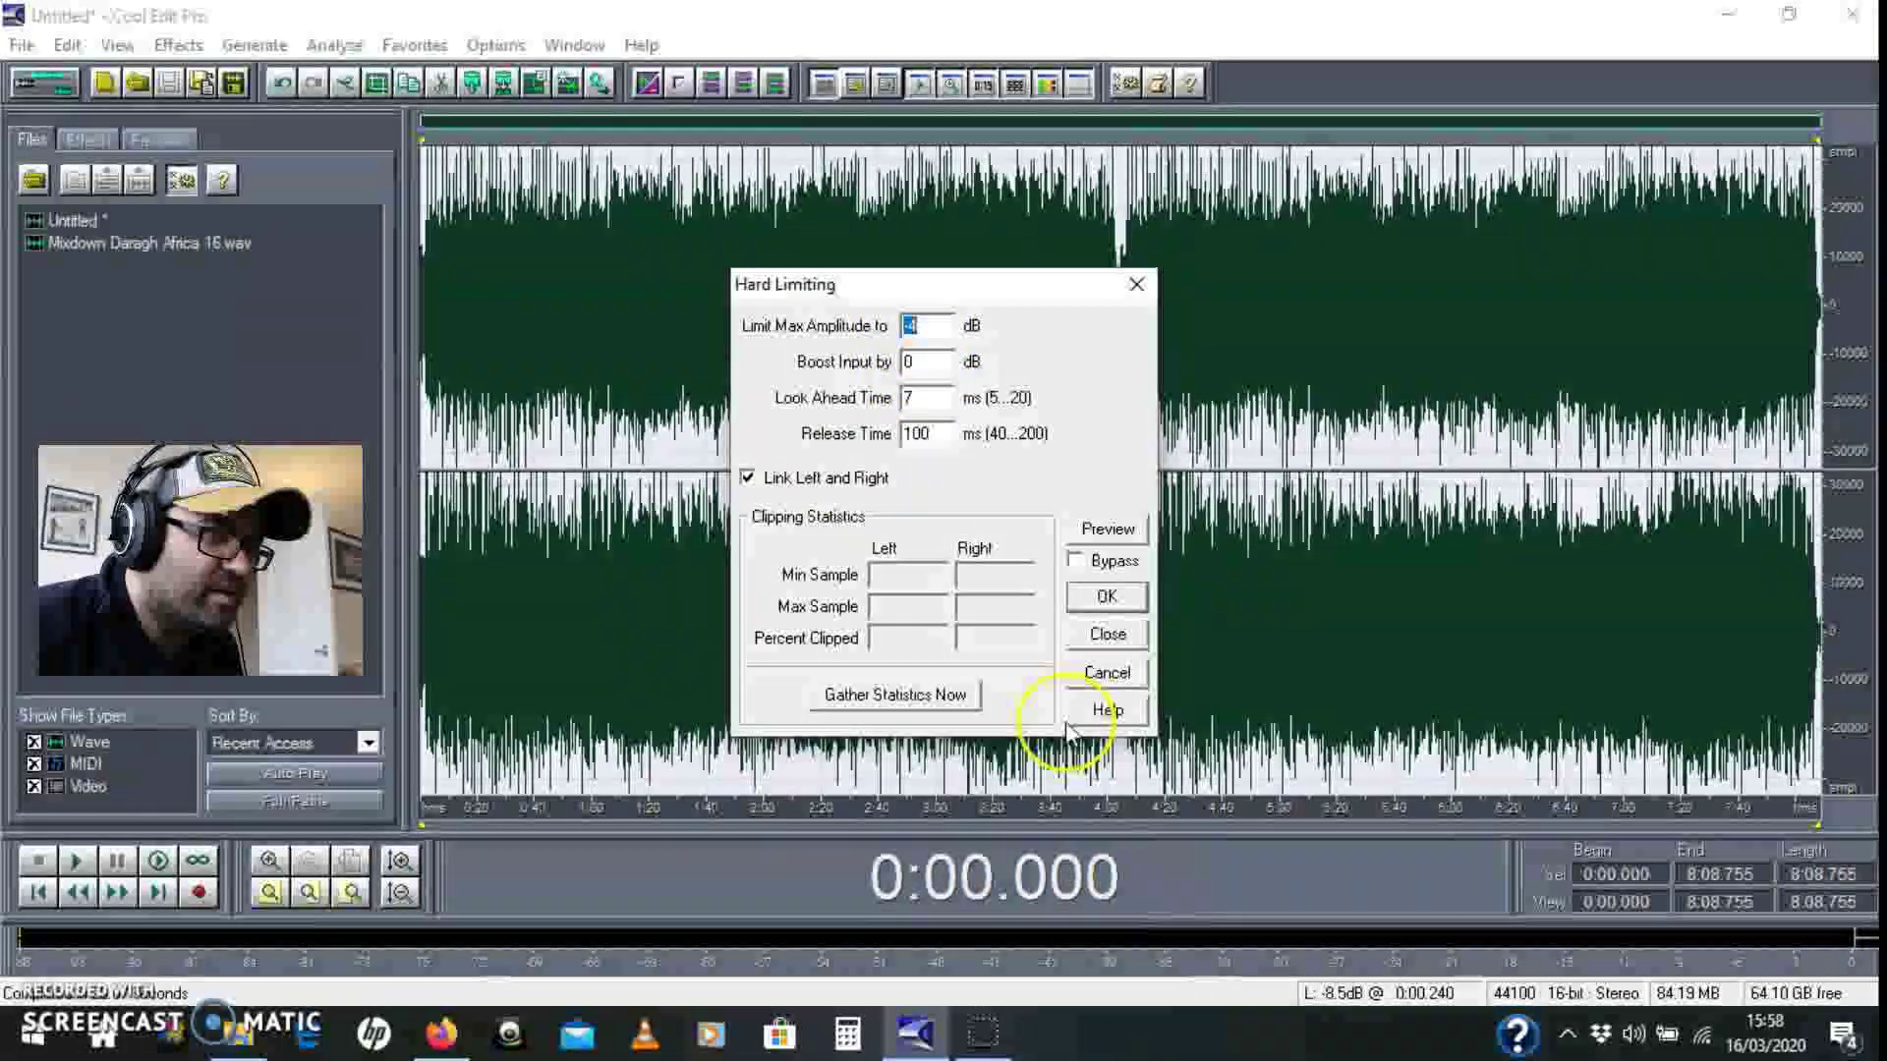
click(1107, 602)
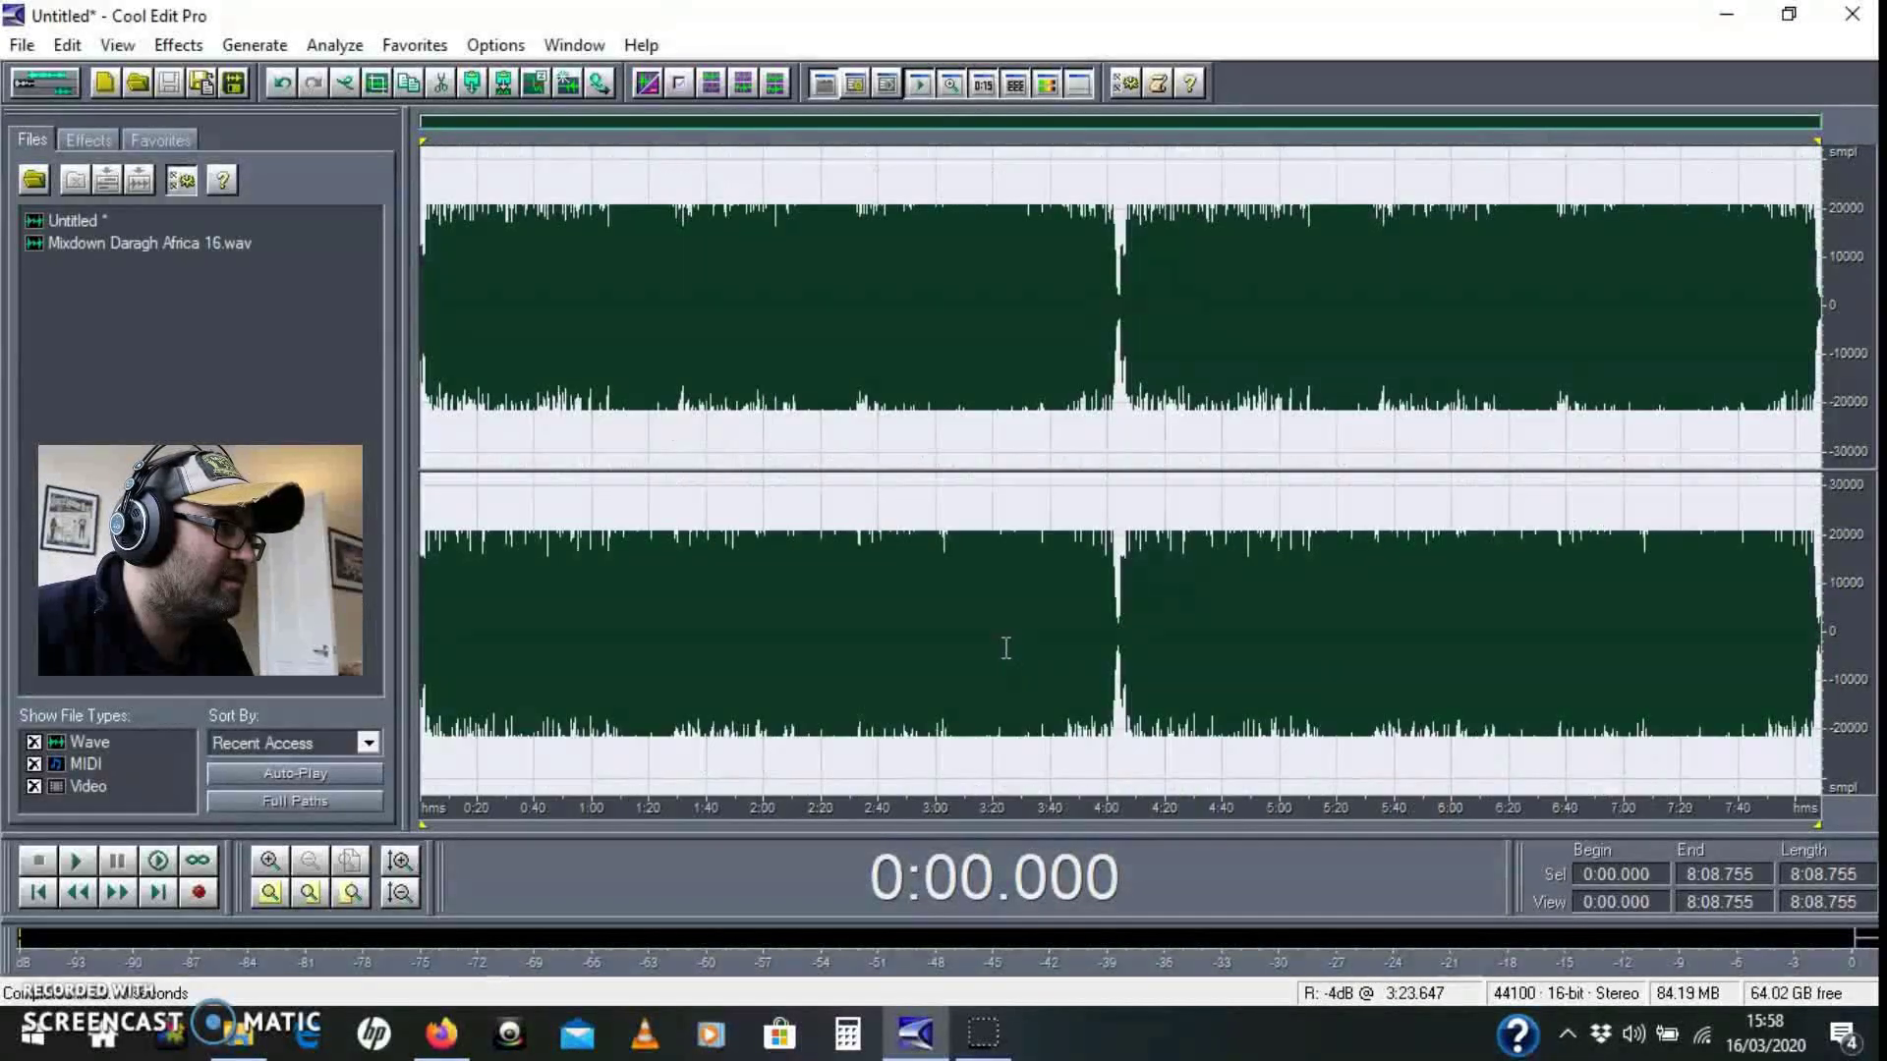
click(901, 507)
Save the copy as Mixdown Daragh Africa 16 Squash.wav in the CEP 2.1 Mastering folder
click(21, 45)
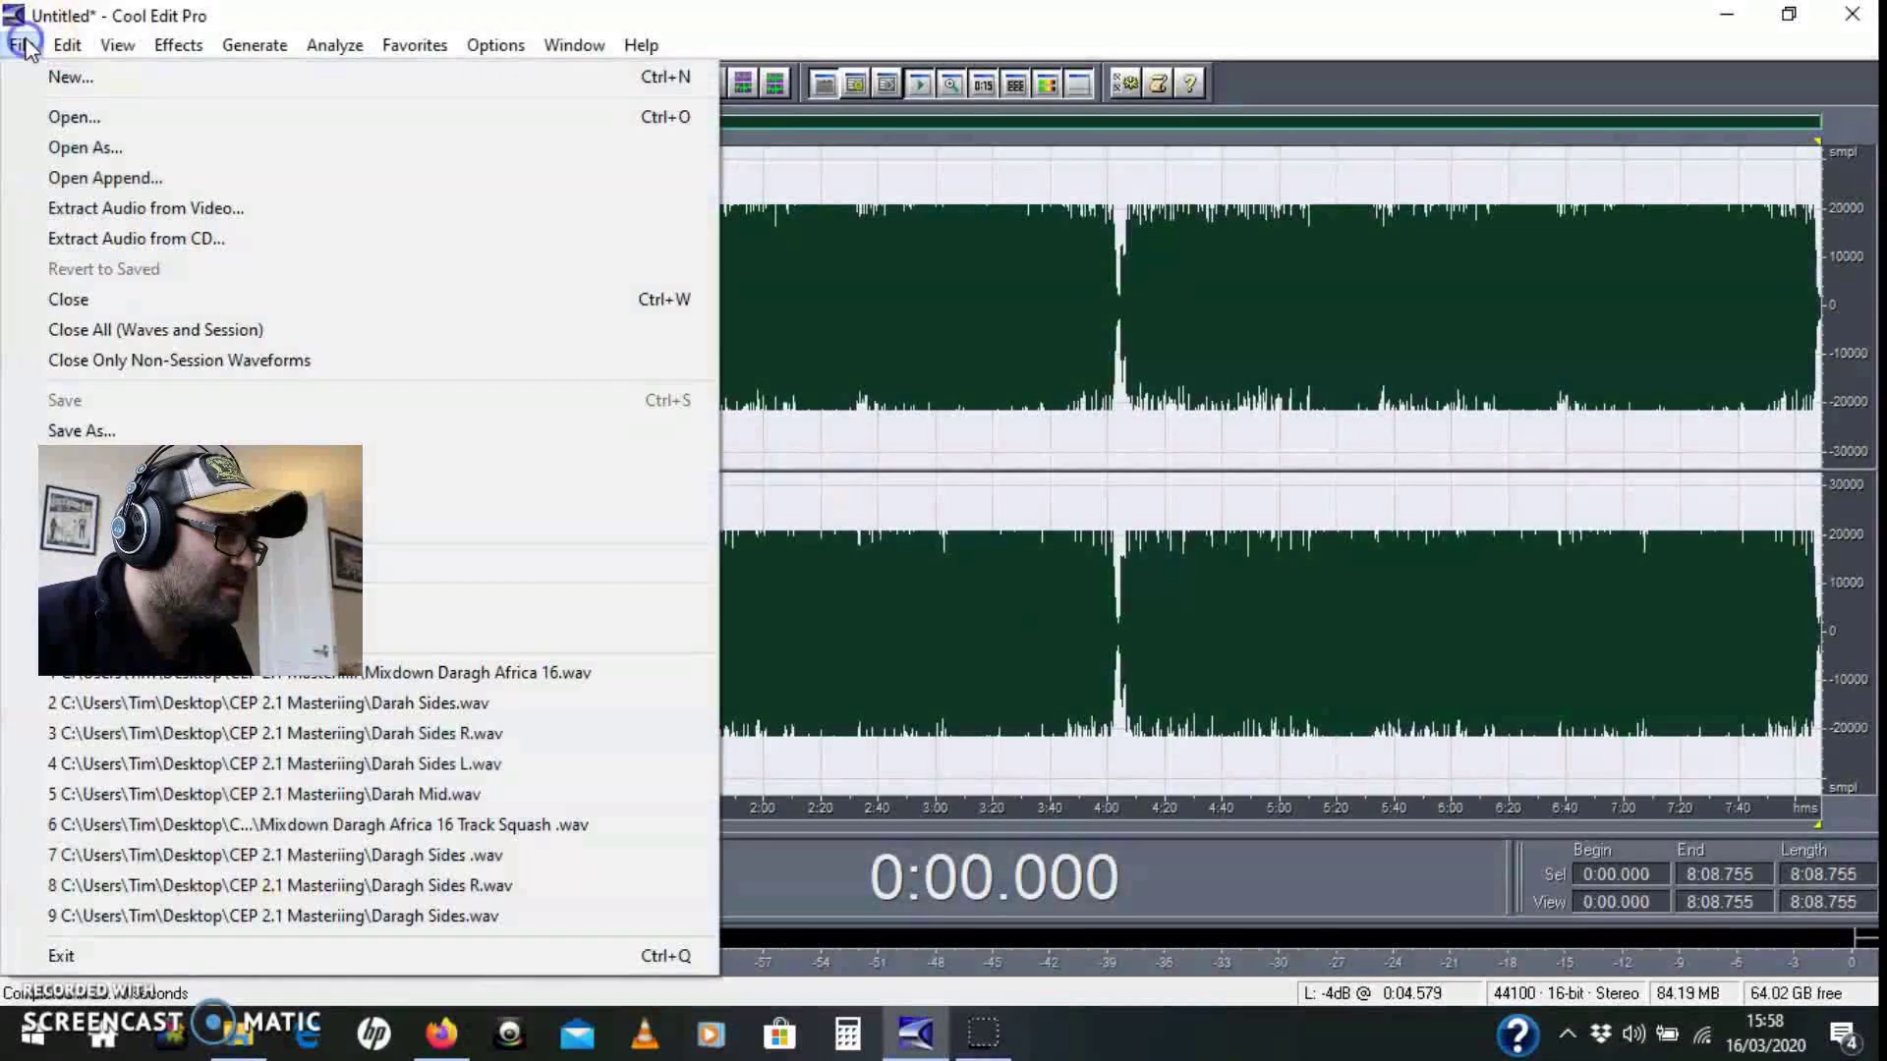
click(118, 431)
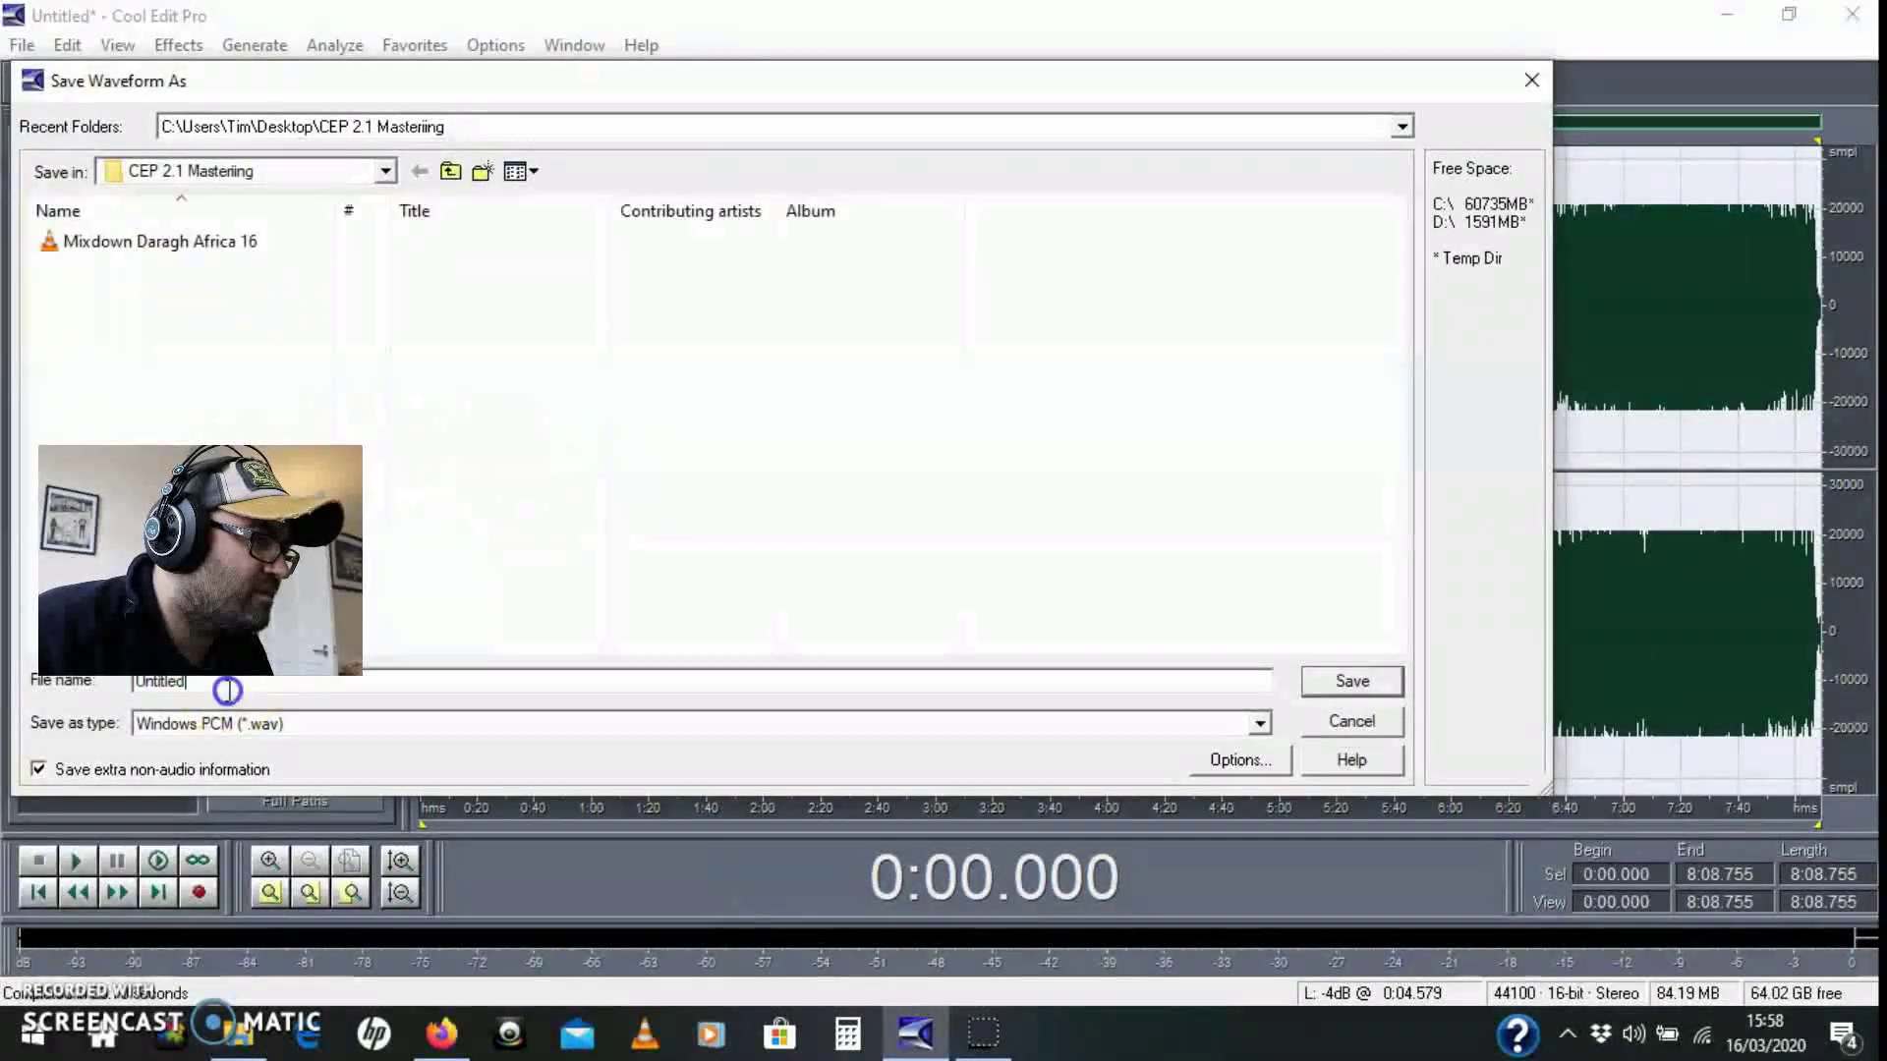
click(157, 243)
click(341, 688)
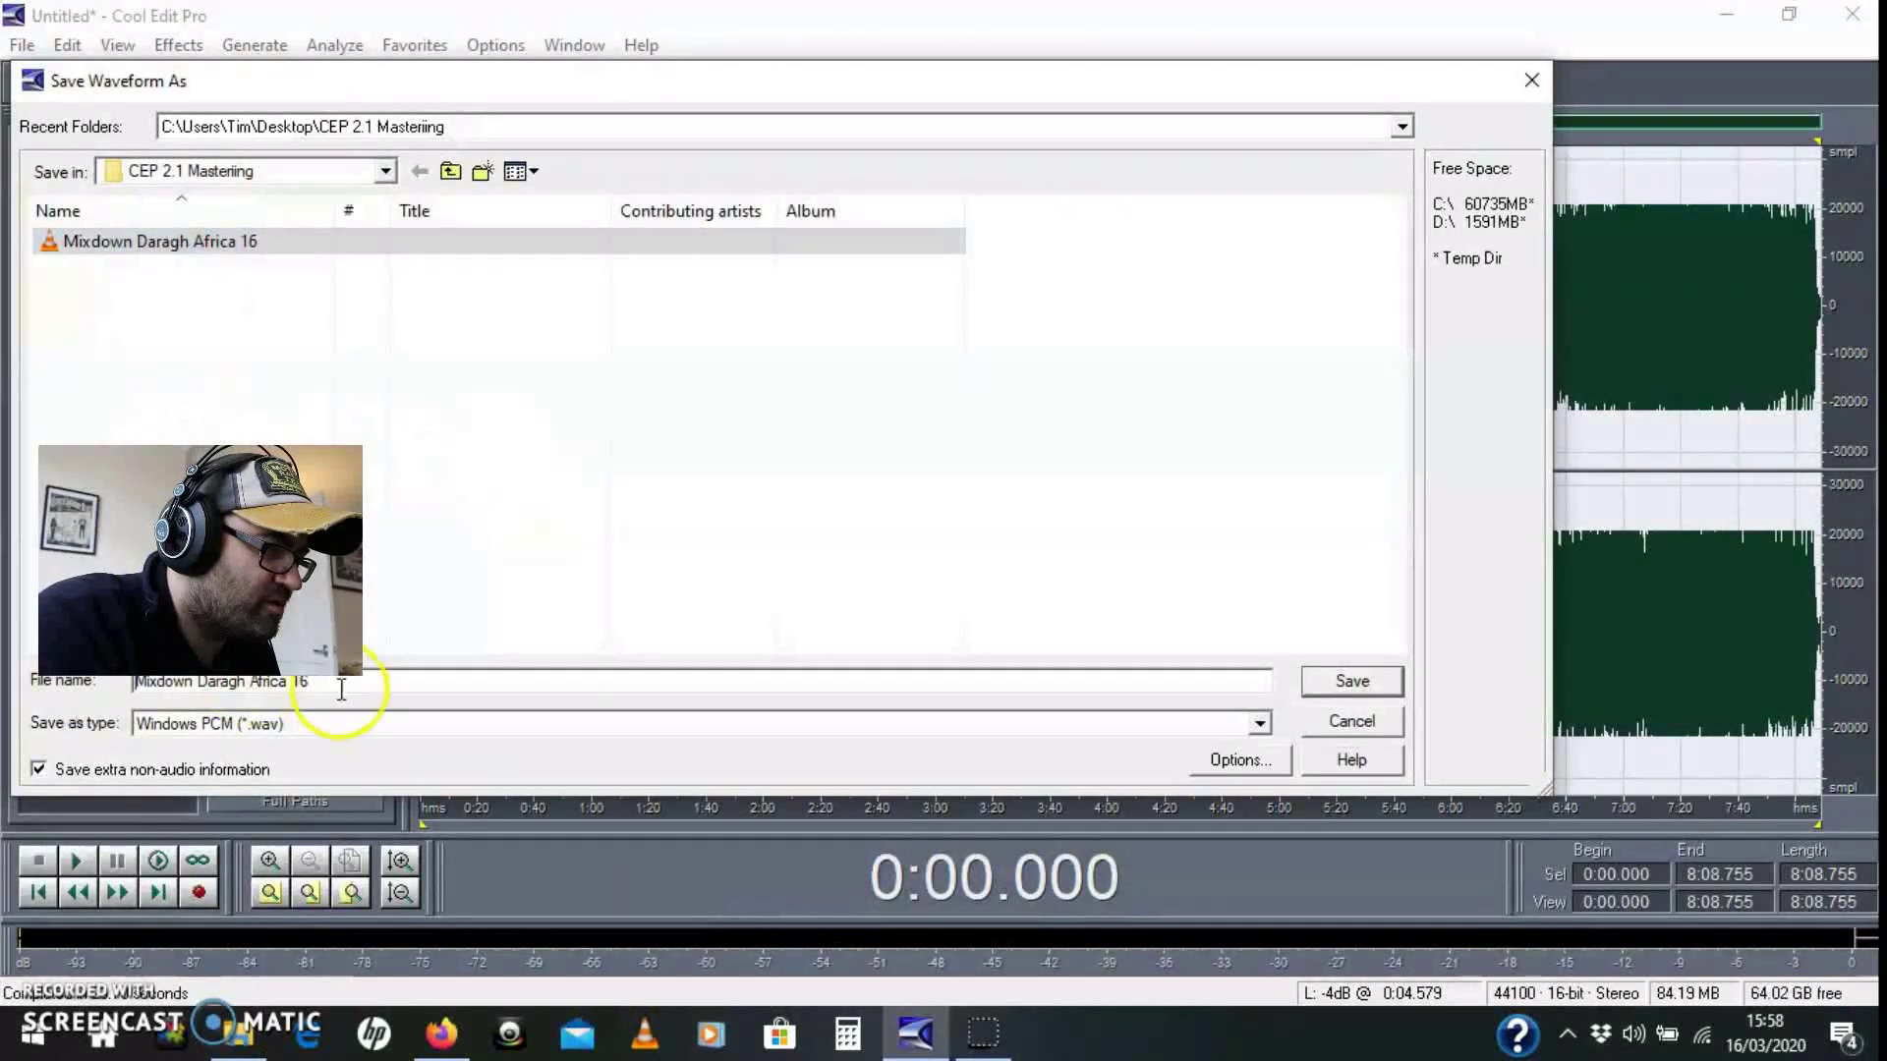
text(S)
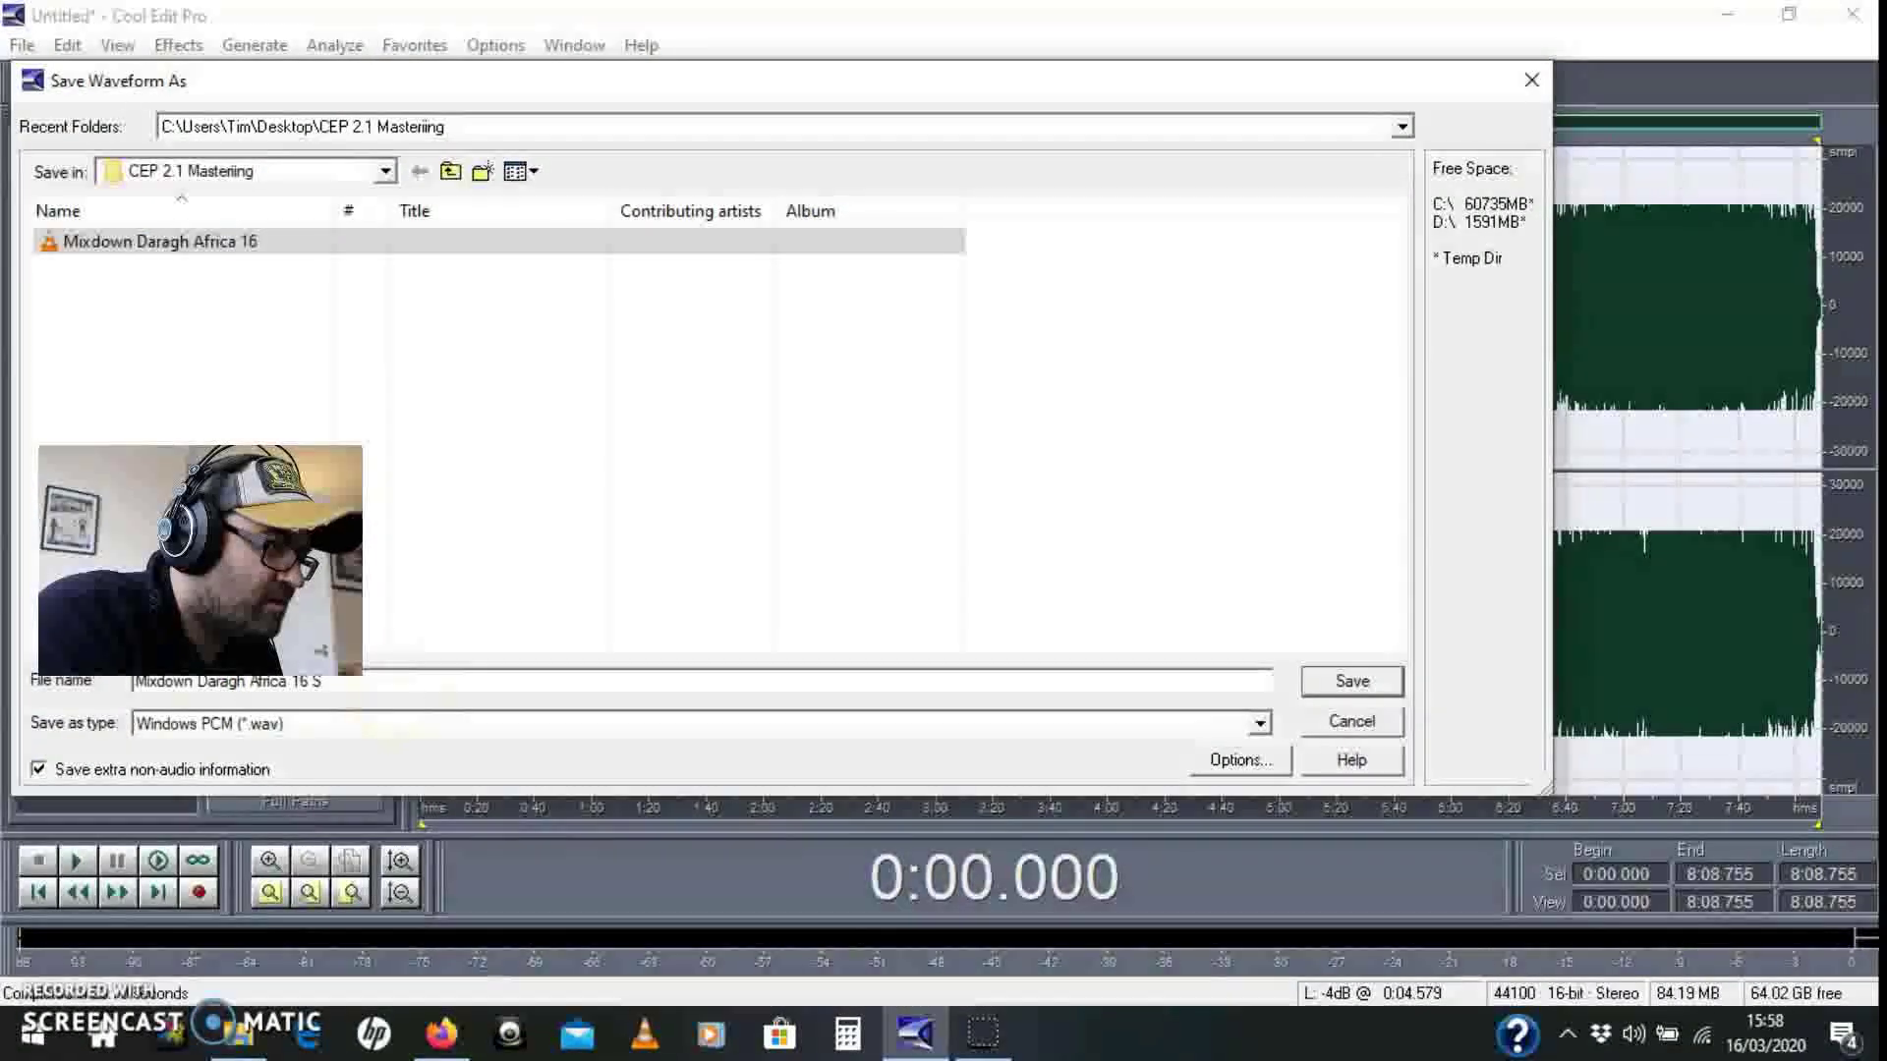
text(quash)
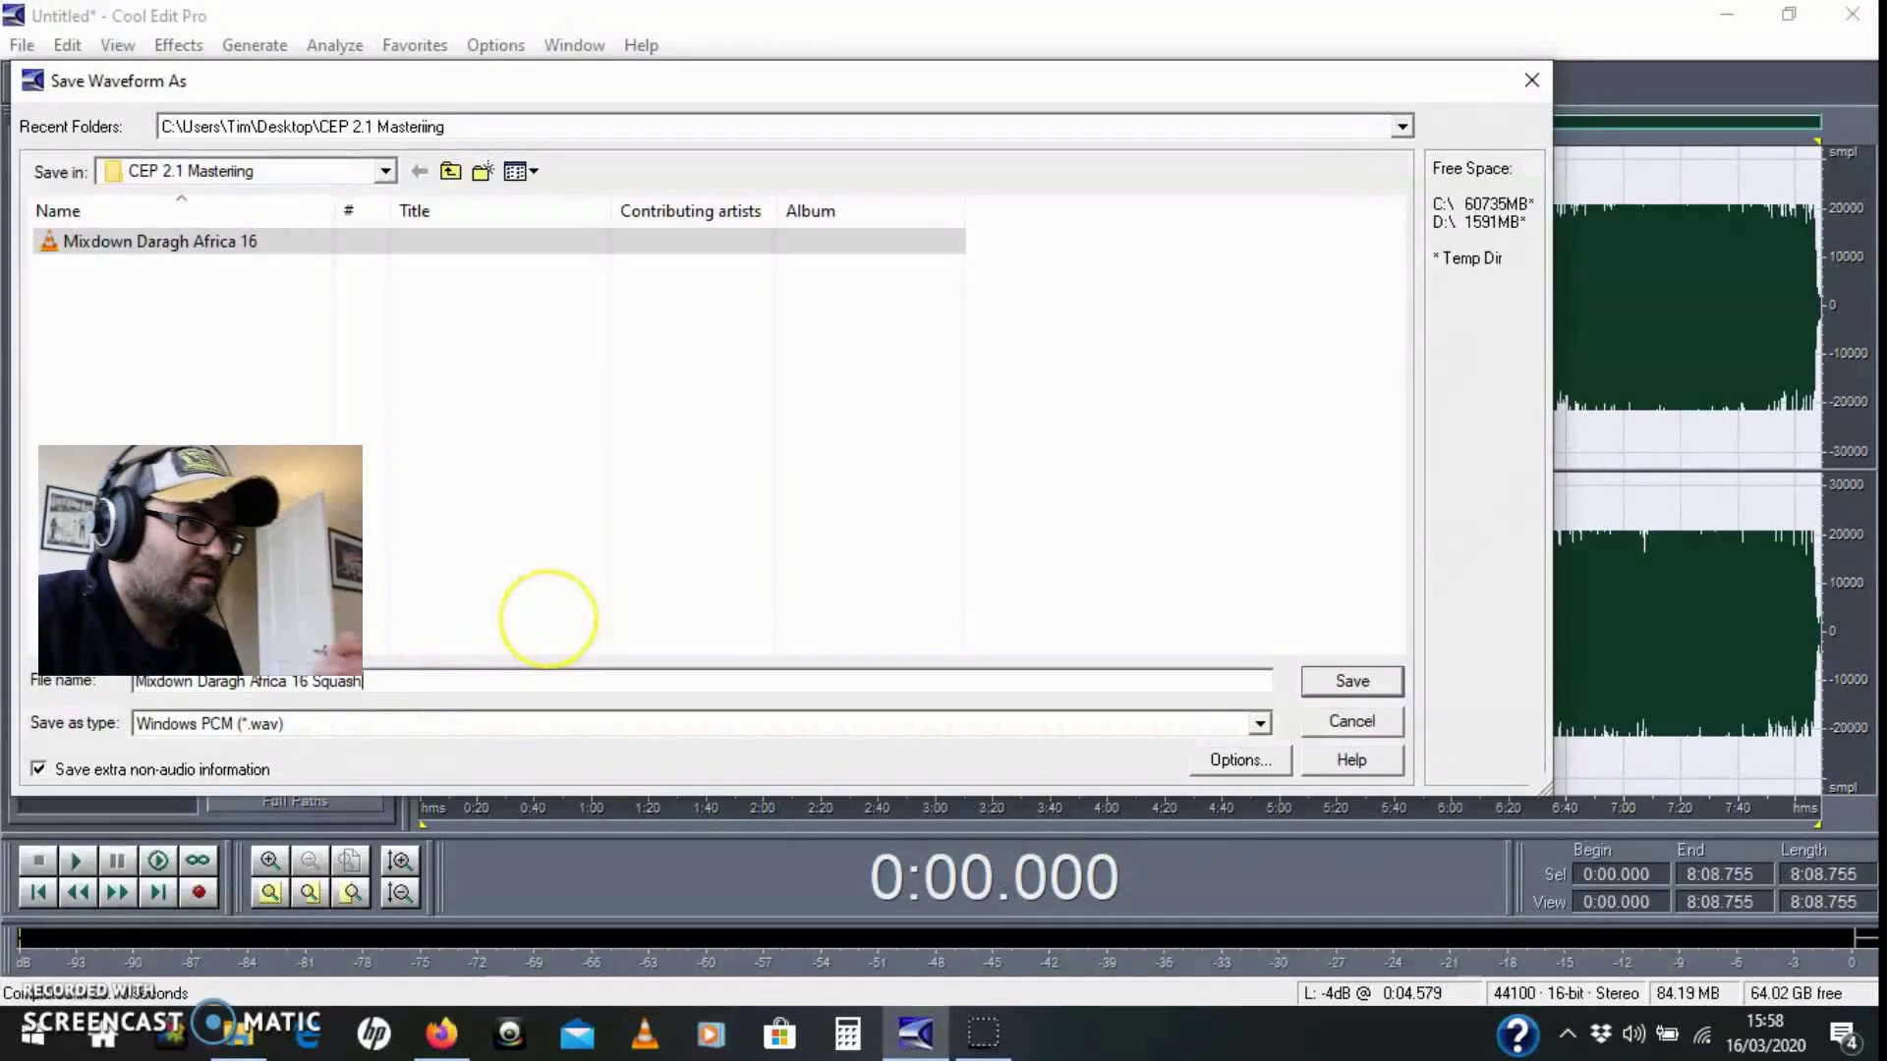
key(Return)
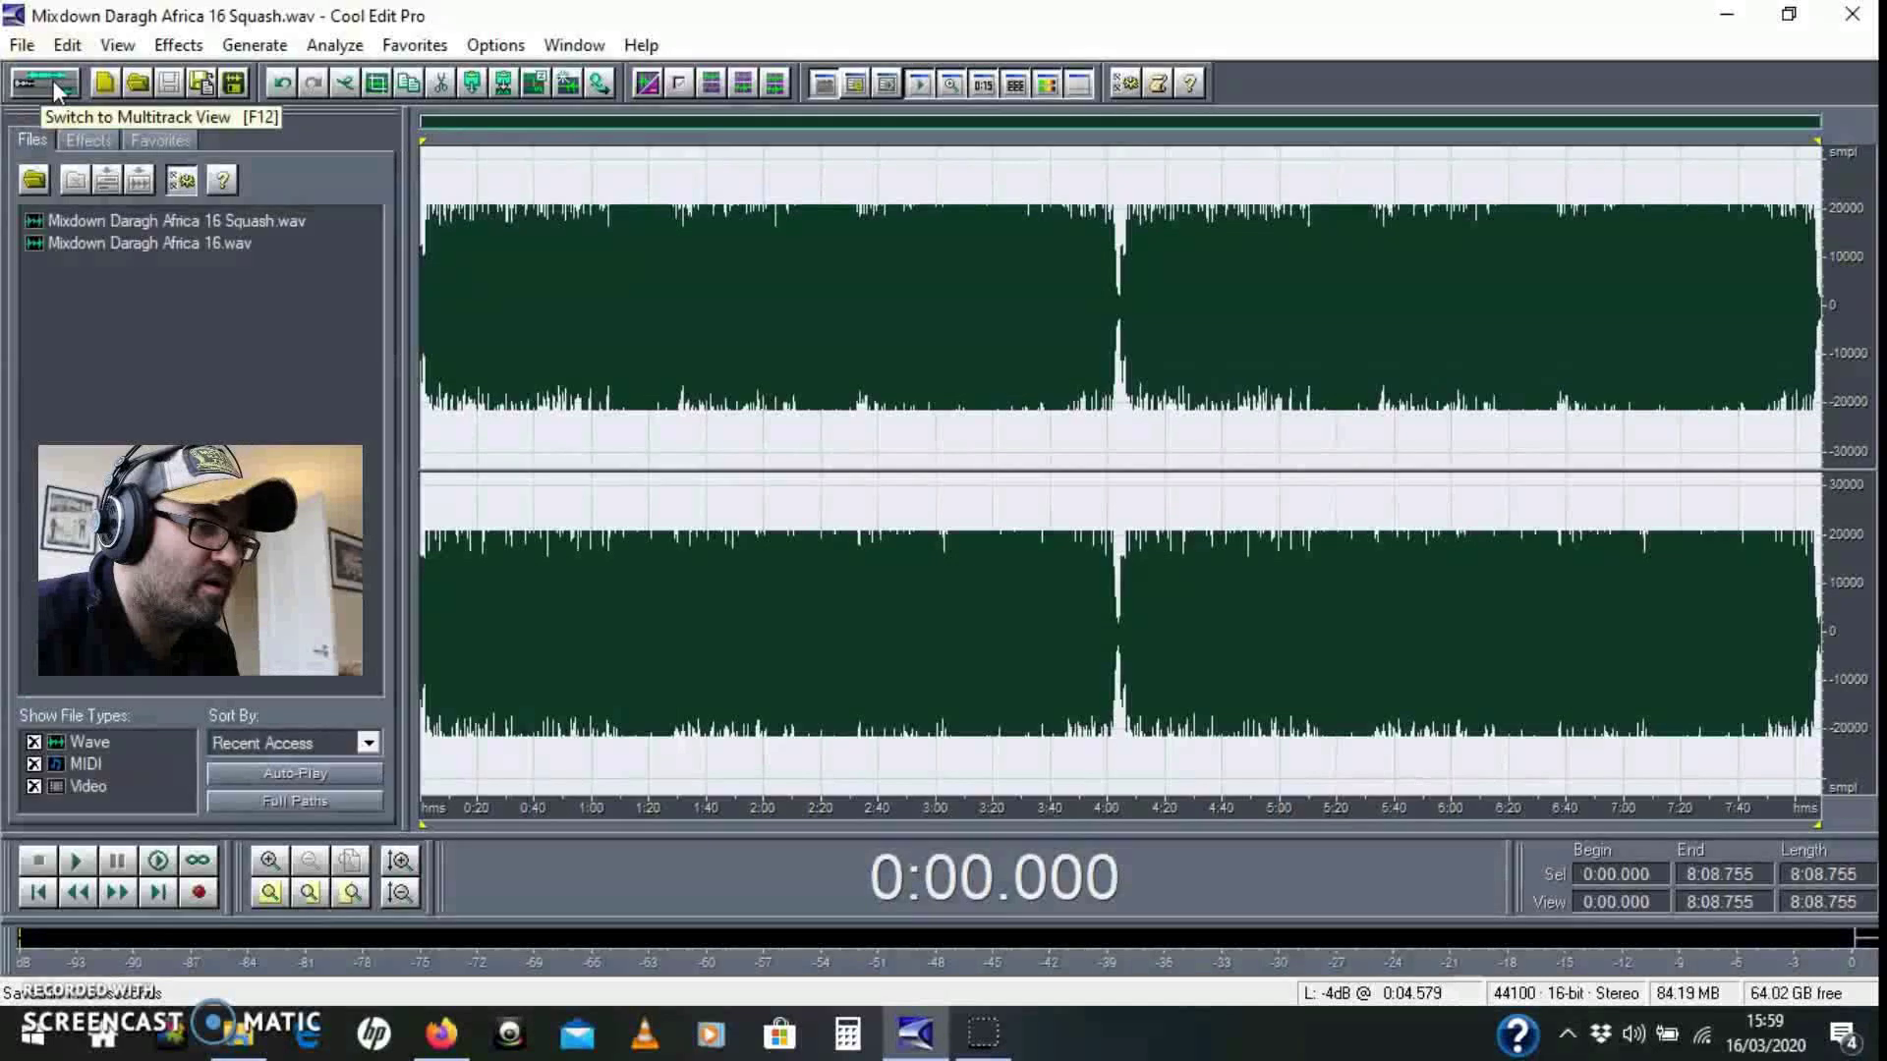
Insert the Squash copy and original mixdown onto multitrack tracks 1 and 2
click(44, 83)
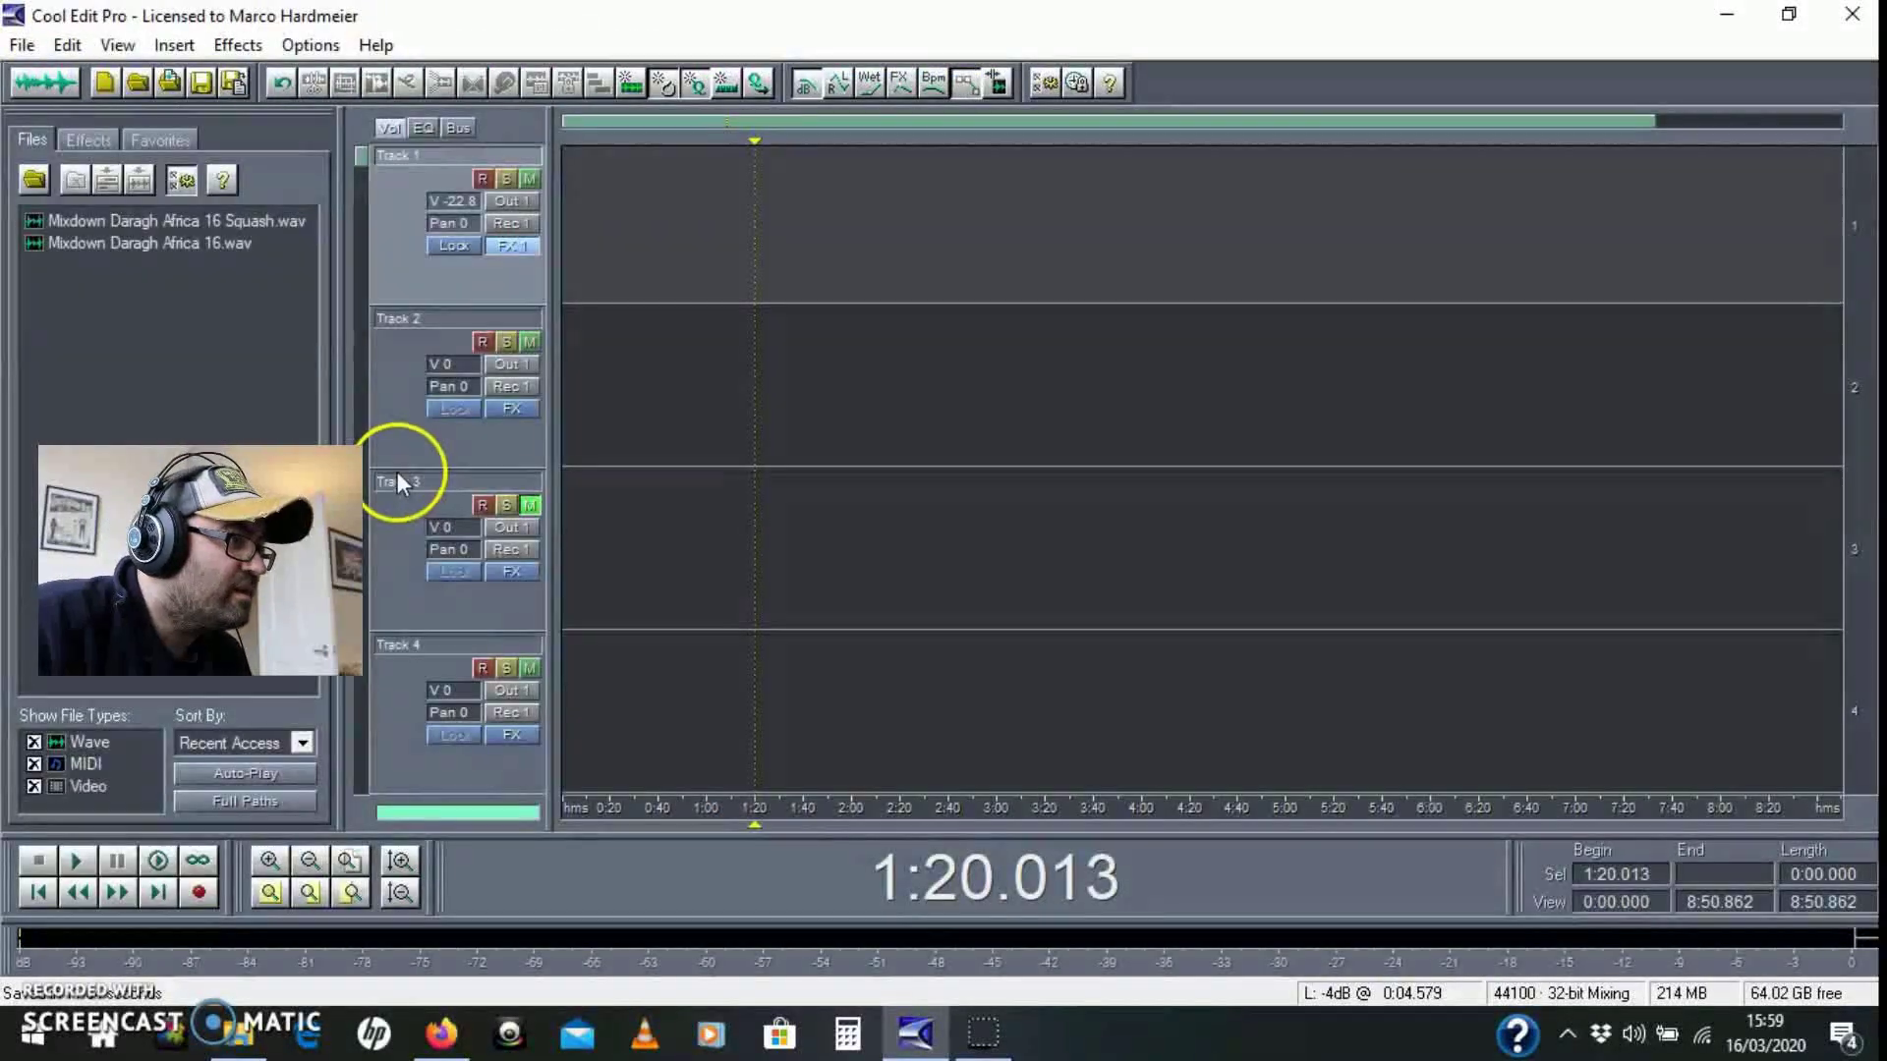
click(143, 280)
drag(144, 278, 104, 220)
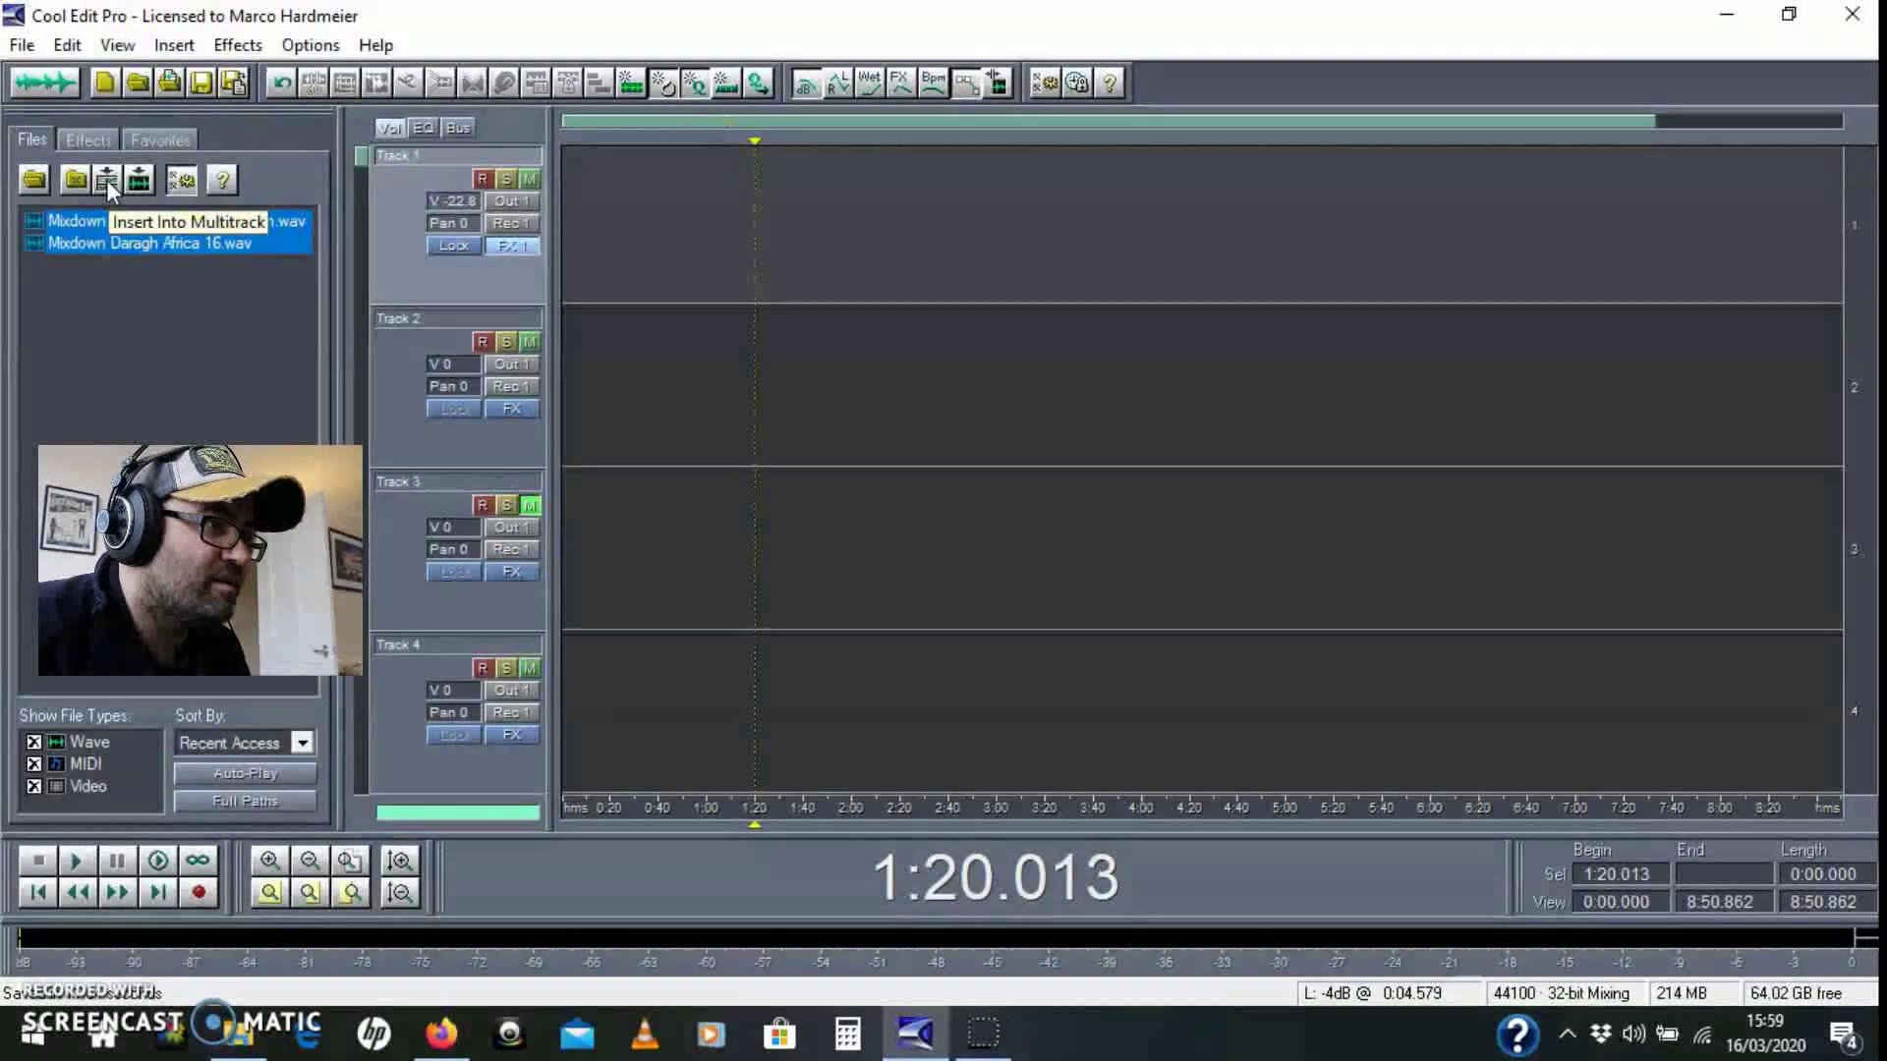
click(106, 179)
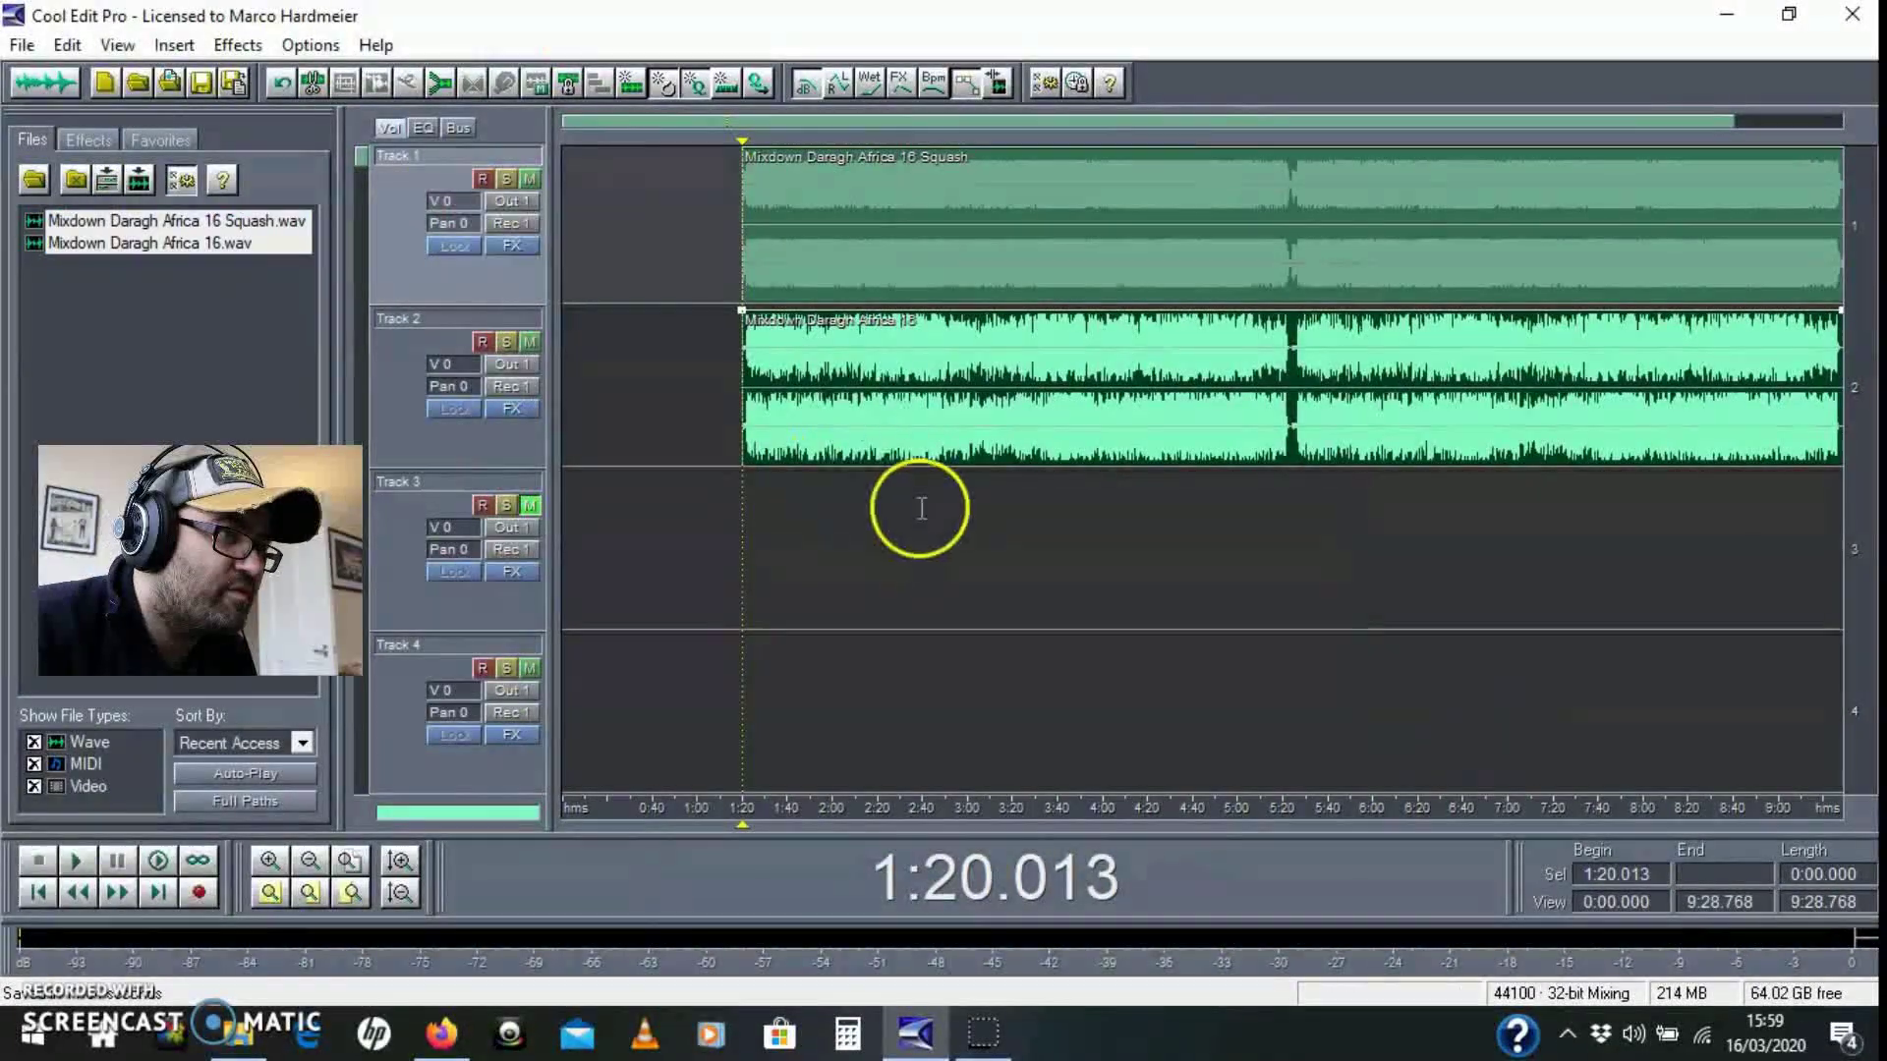
Move both clips from 1:20 to 0:00 so they align at the session start
click(835, 292)
shift+click(817, 255)
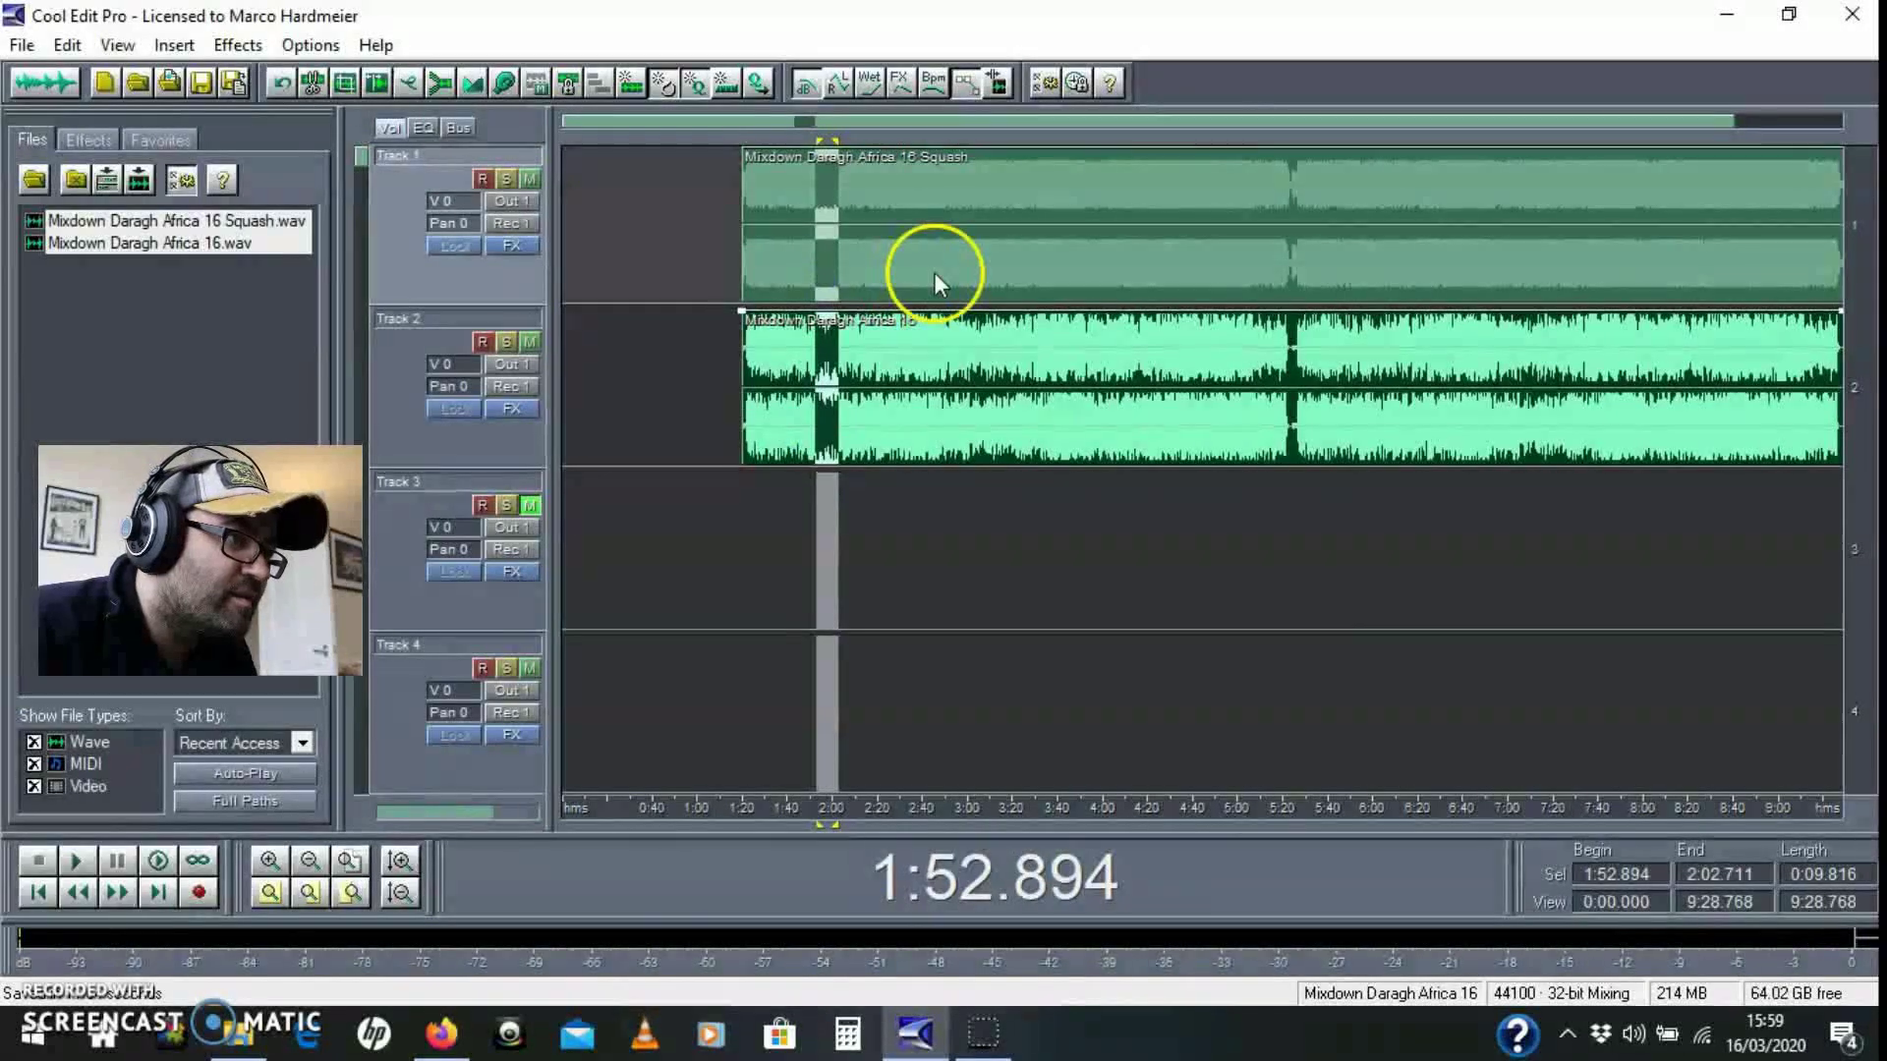
right_click(905, 261)
drag(905, 261, 711, 272)
click(590, 272)
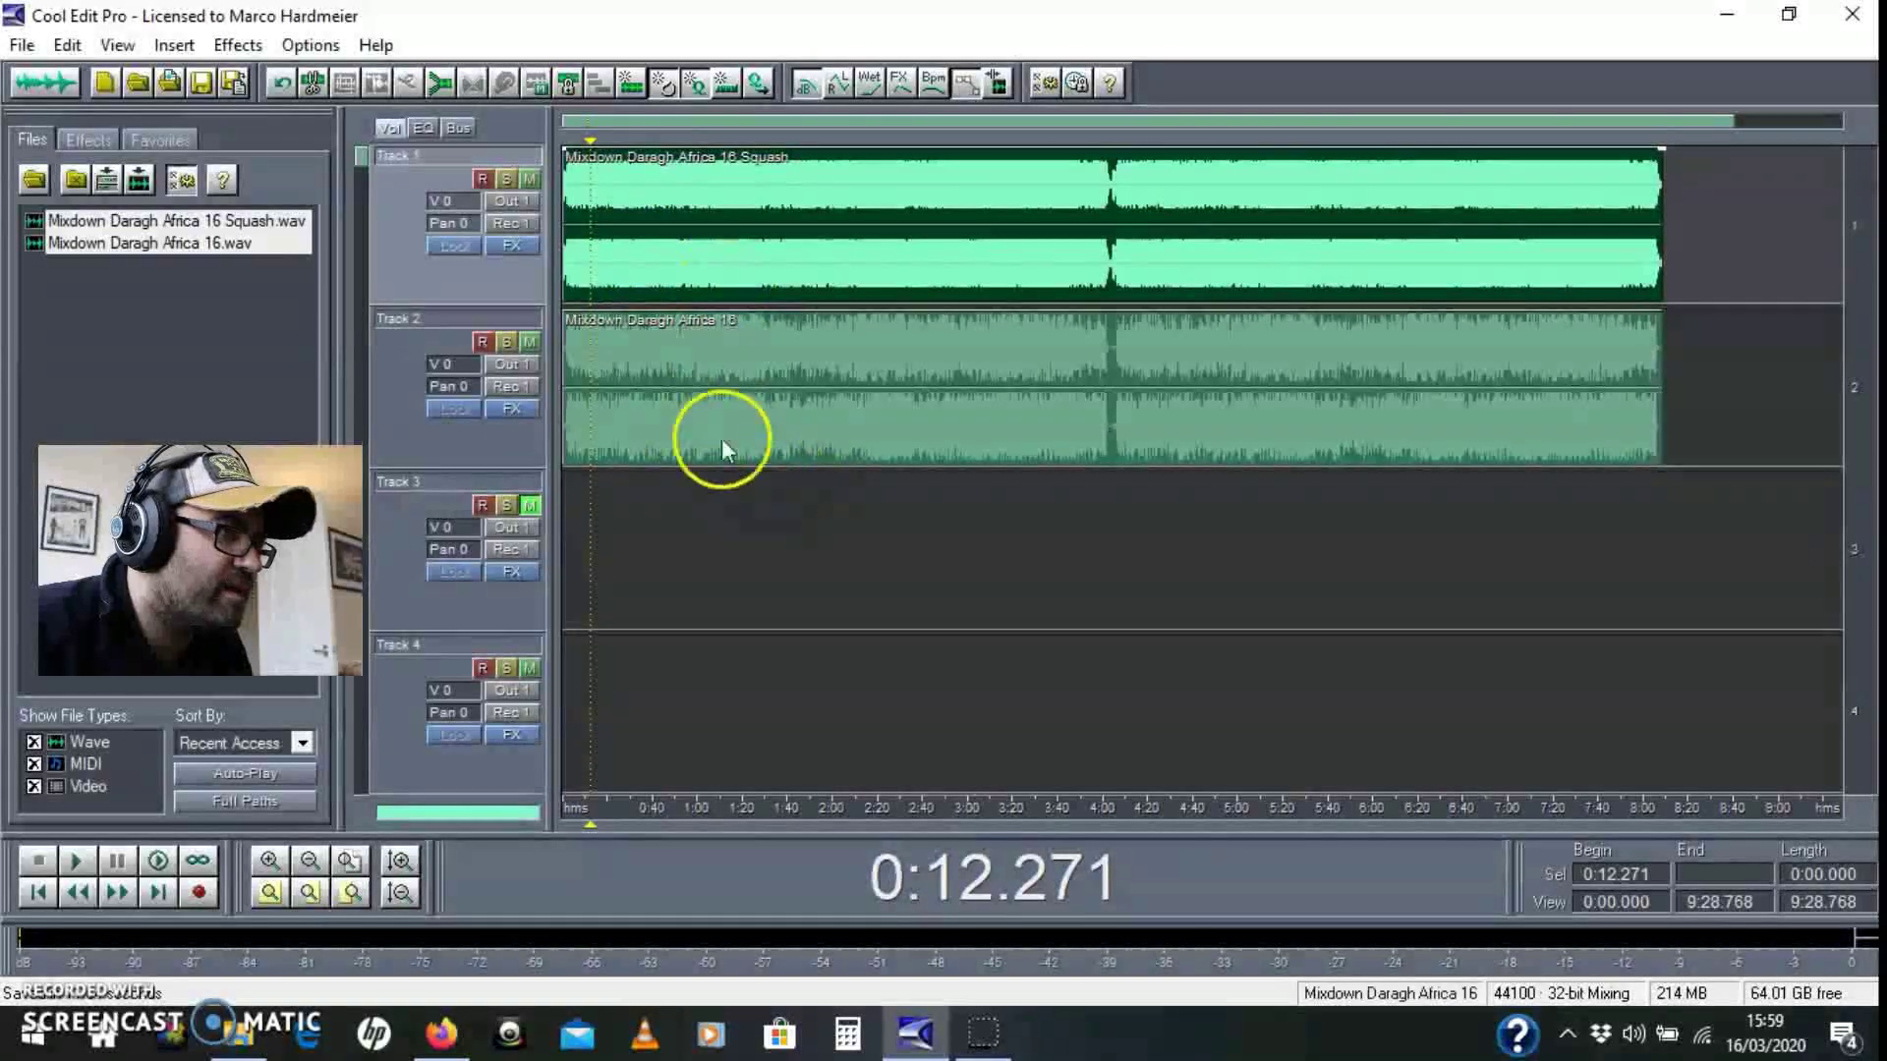
click(581, 428)
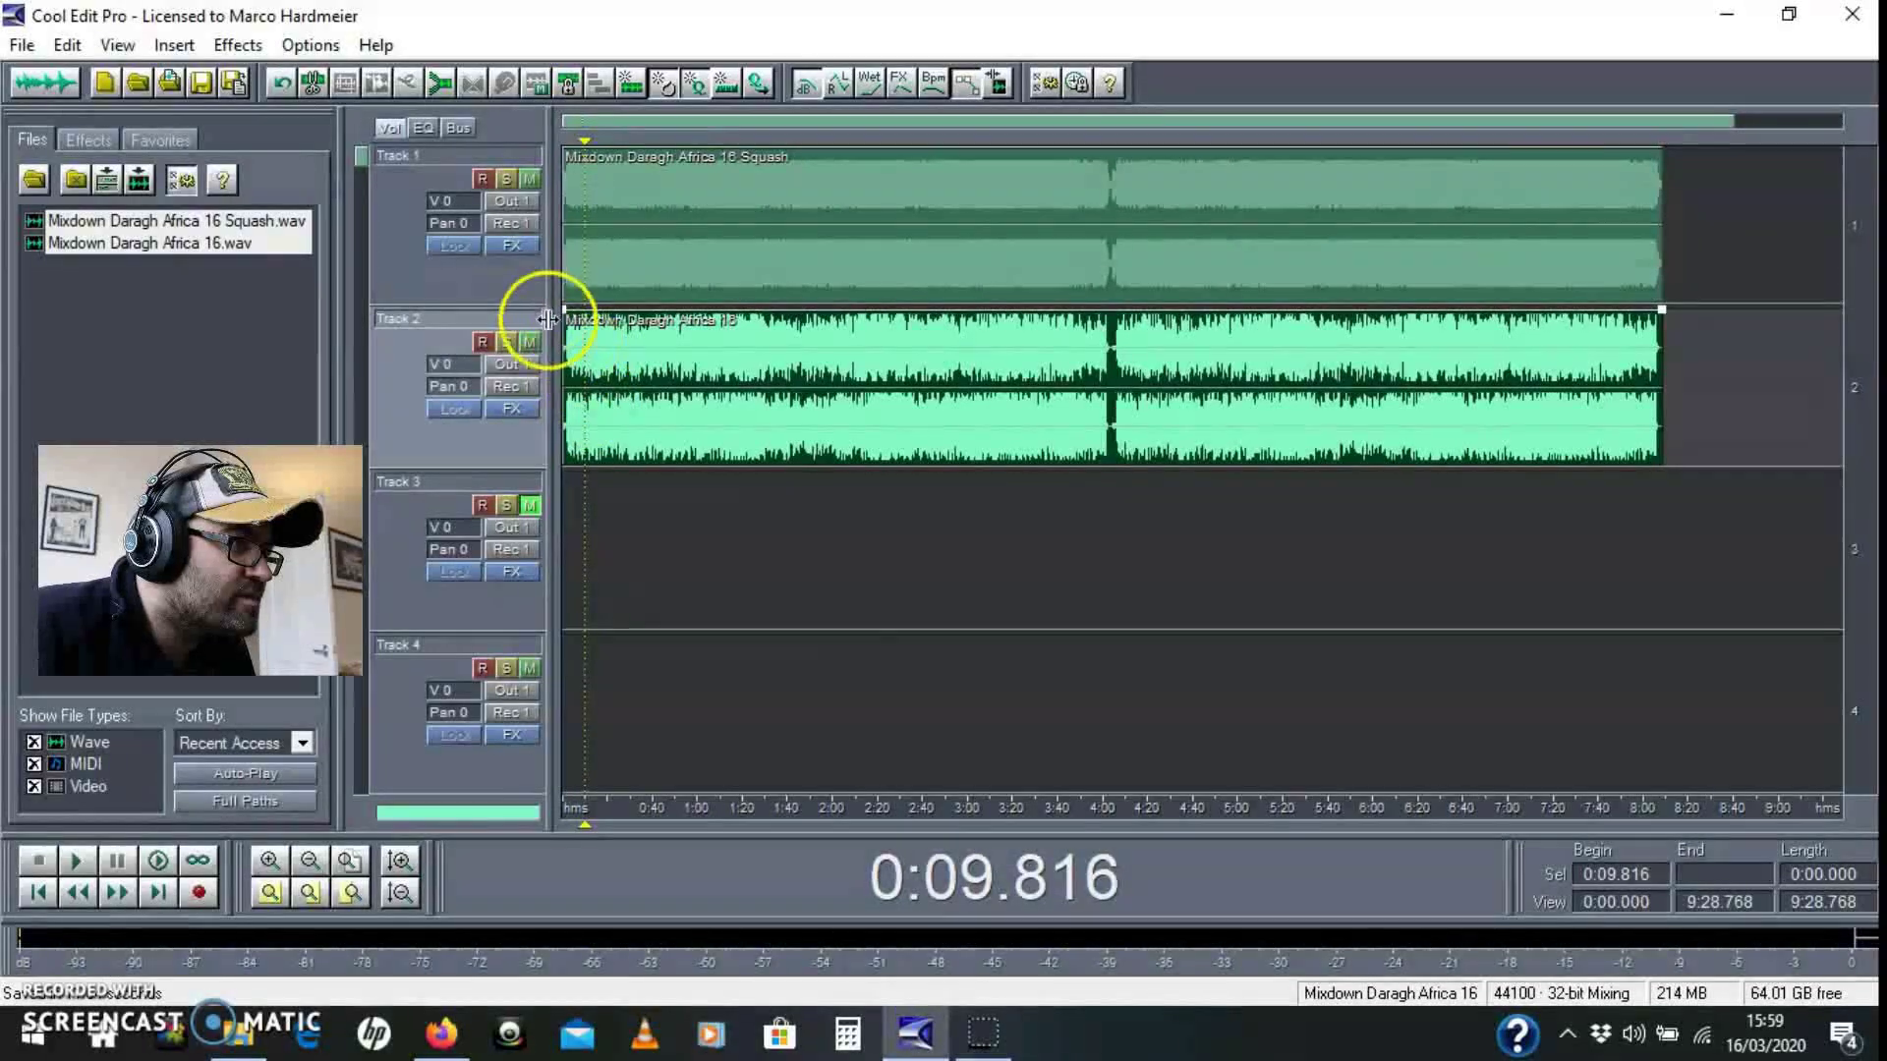
Drop the Squash track's volume low, then raise it to about -14 during playback
drag(450, 201, 453, 544)
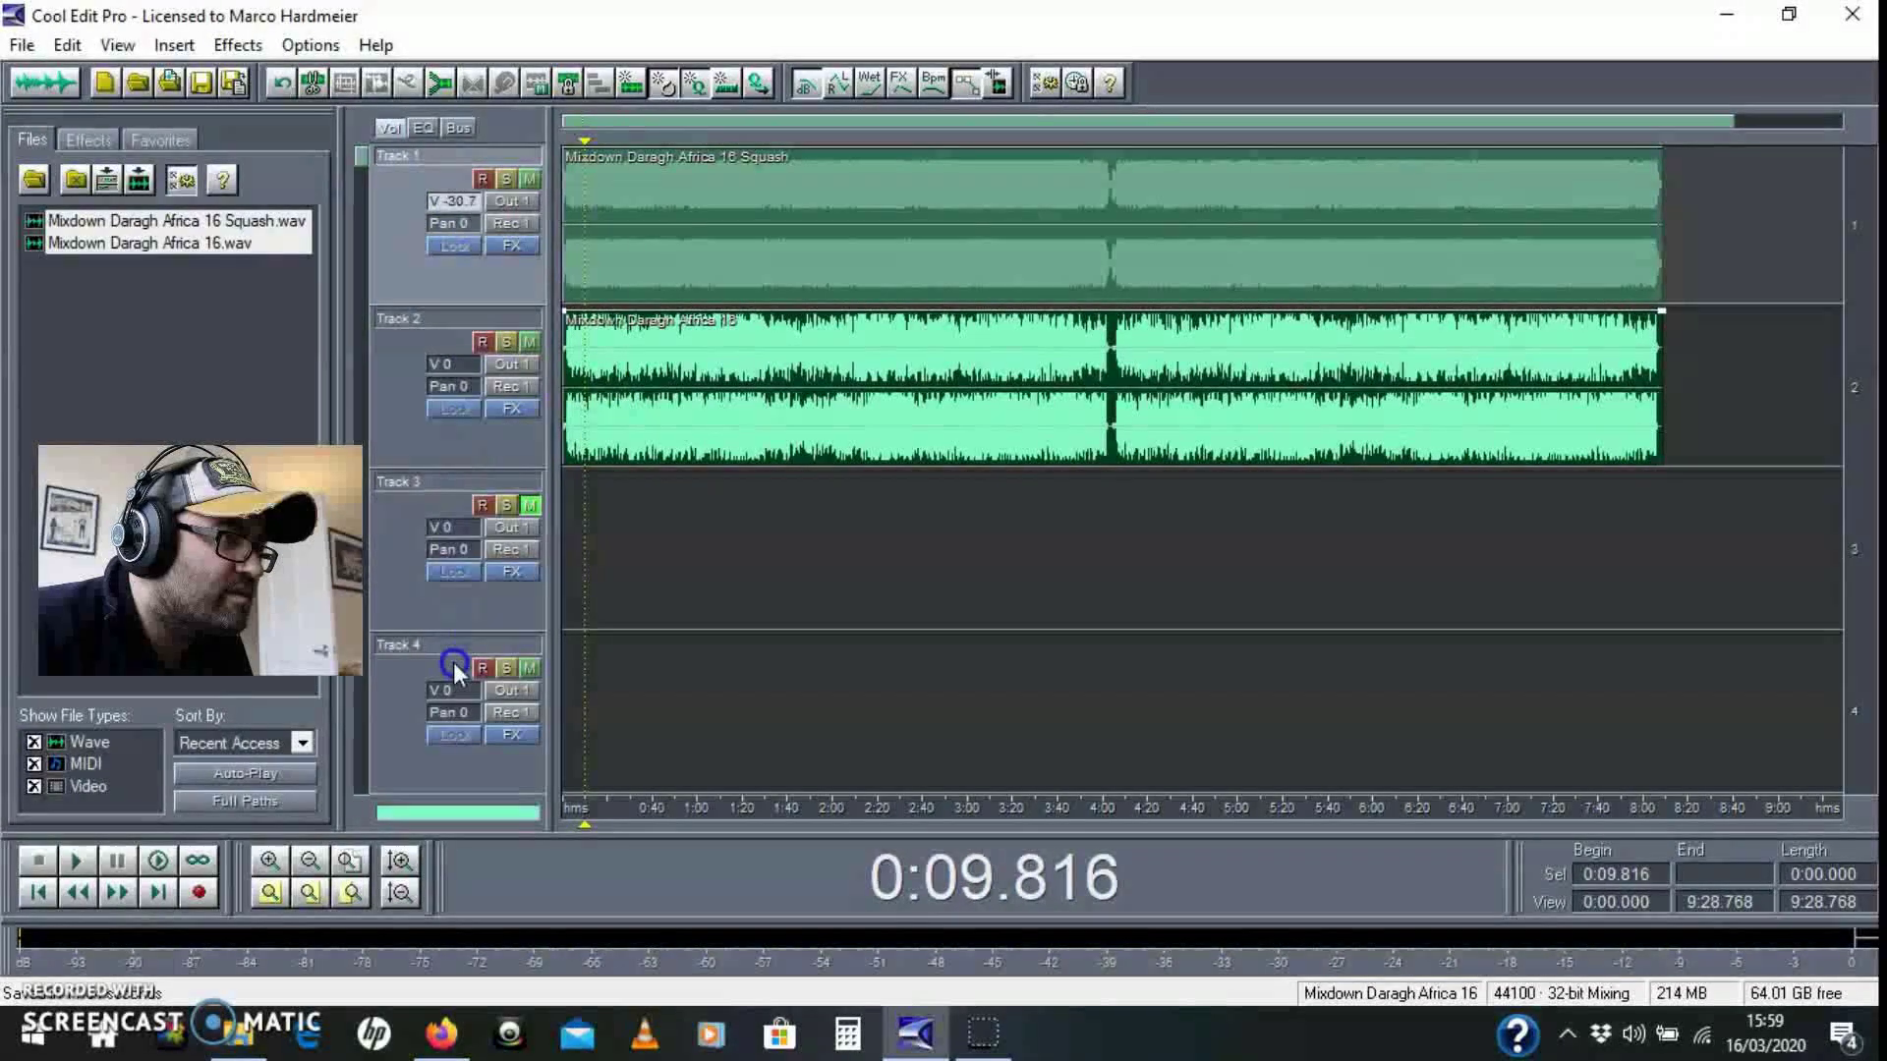
drag(452, 663, 450, 727)
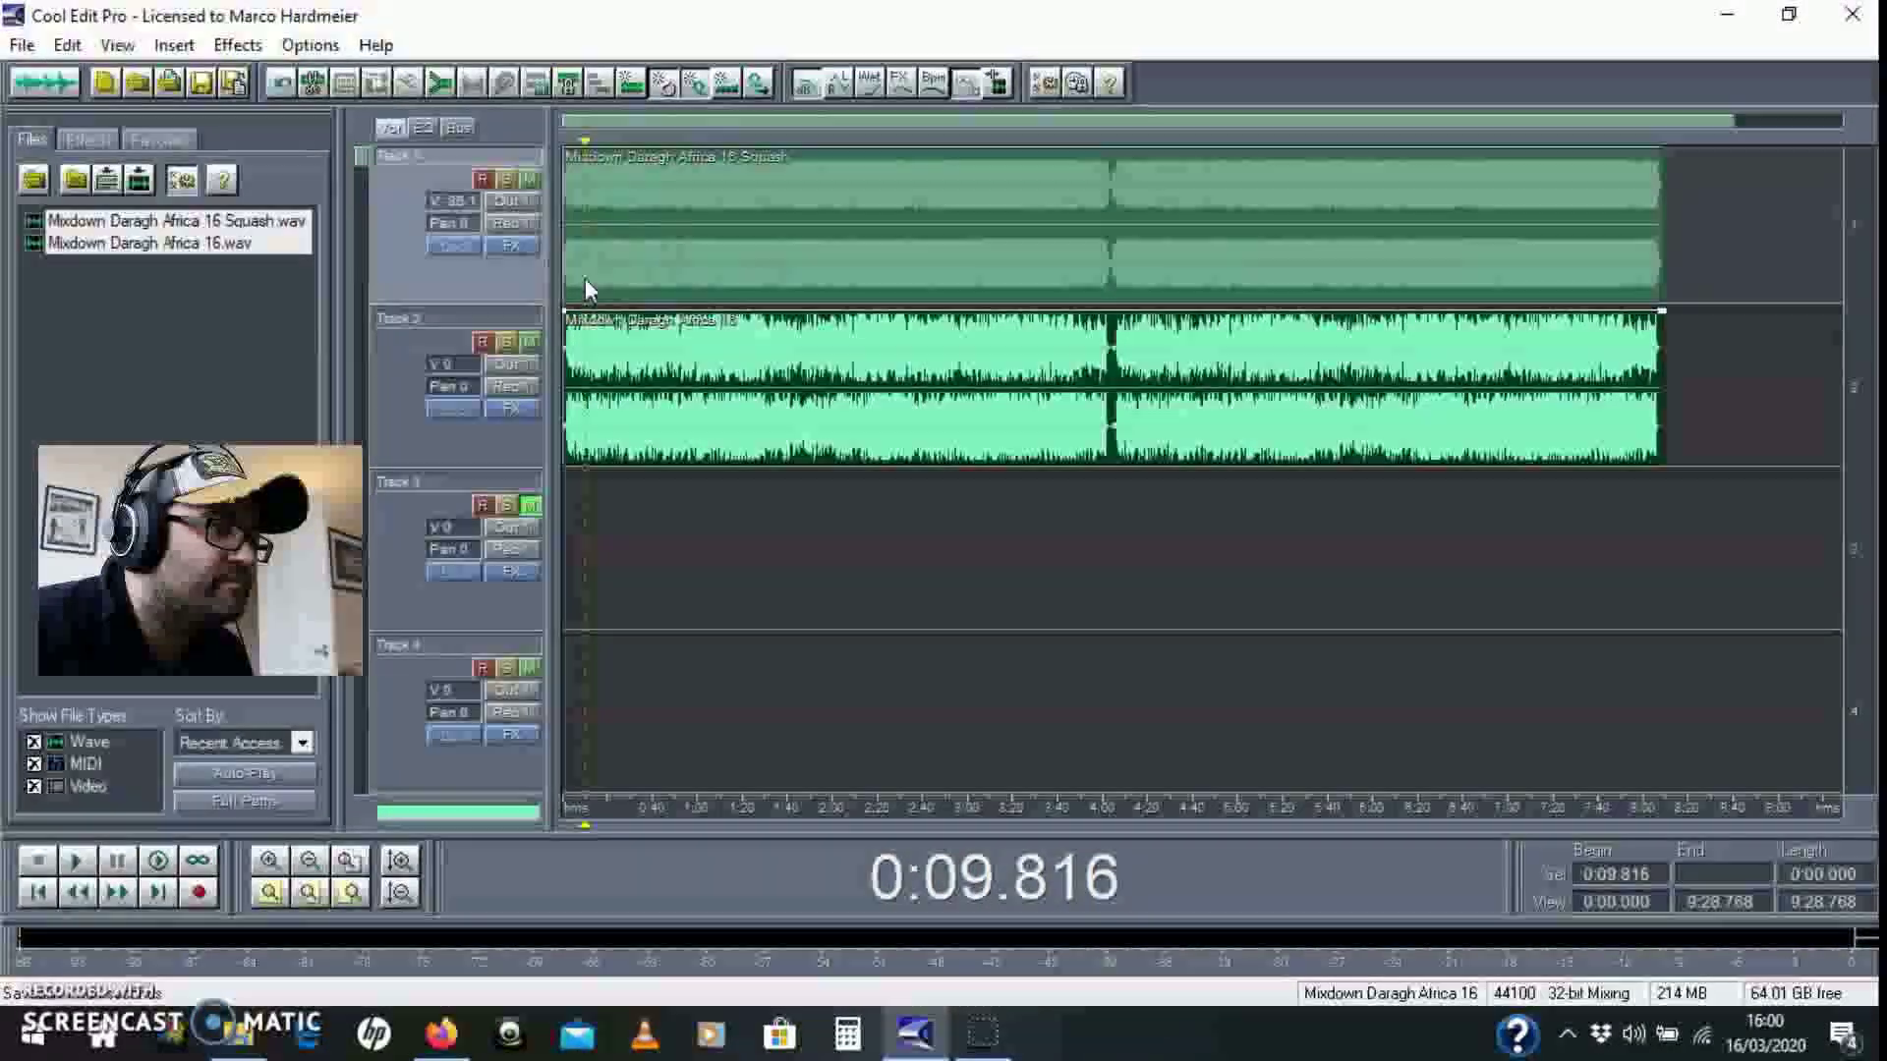
key(space)
click(446, 226)
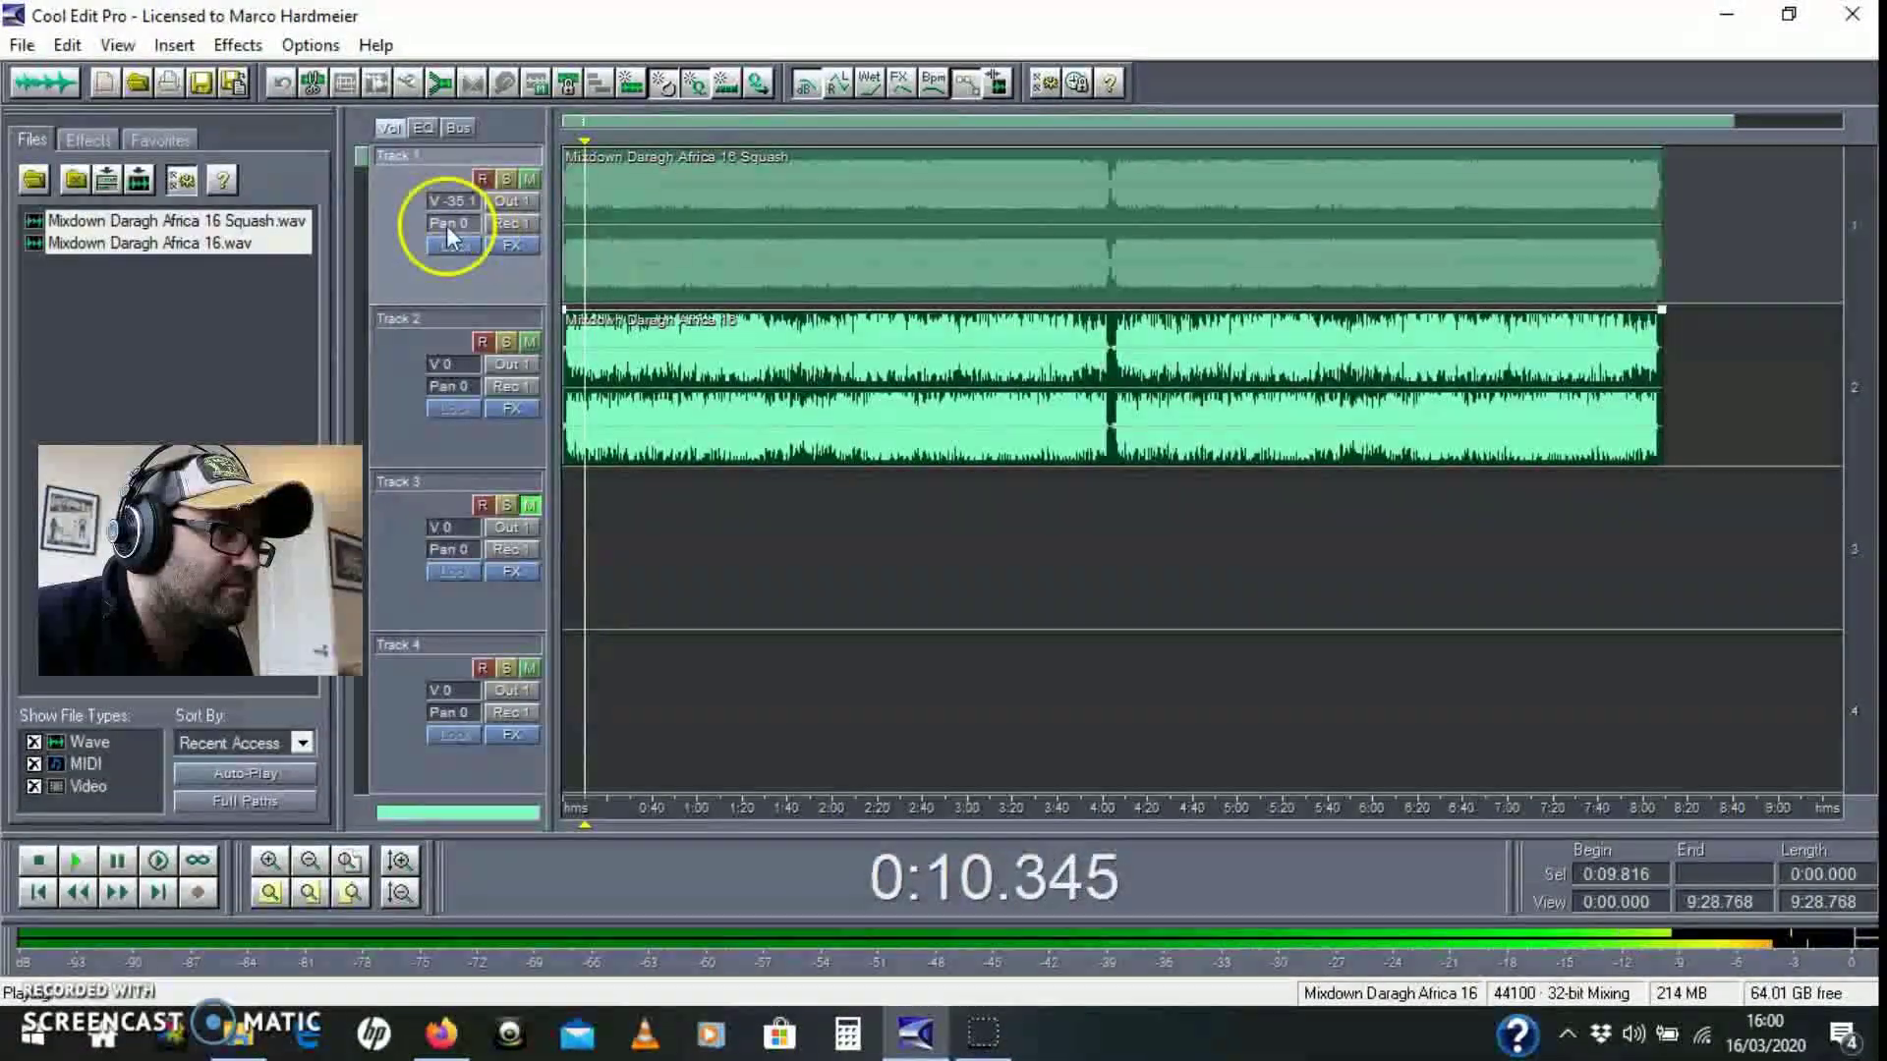
drag(446, 226, 464, 8)
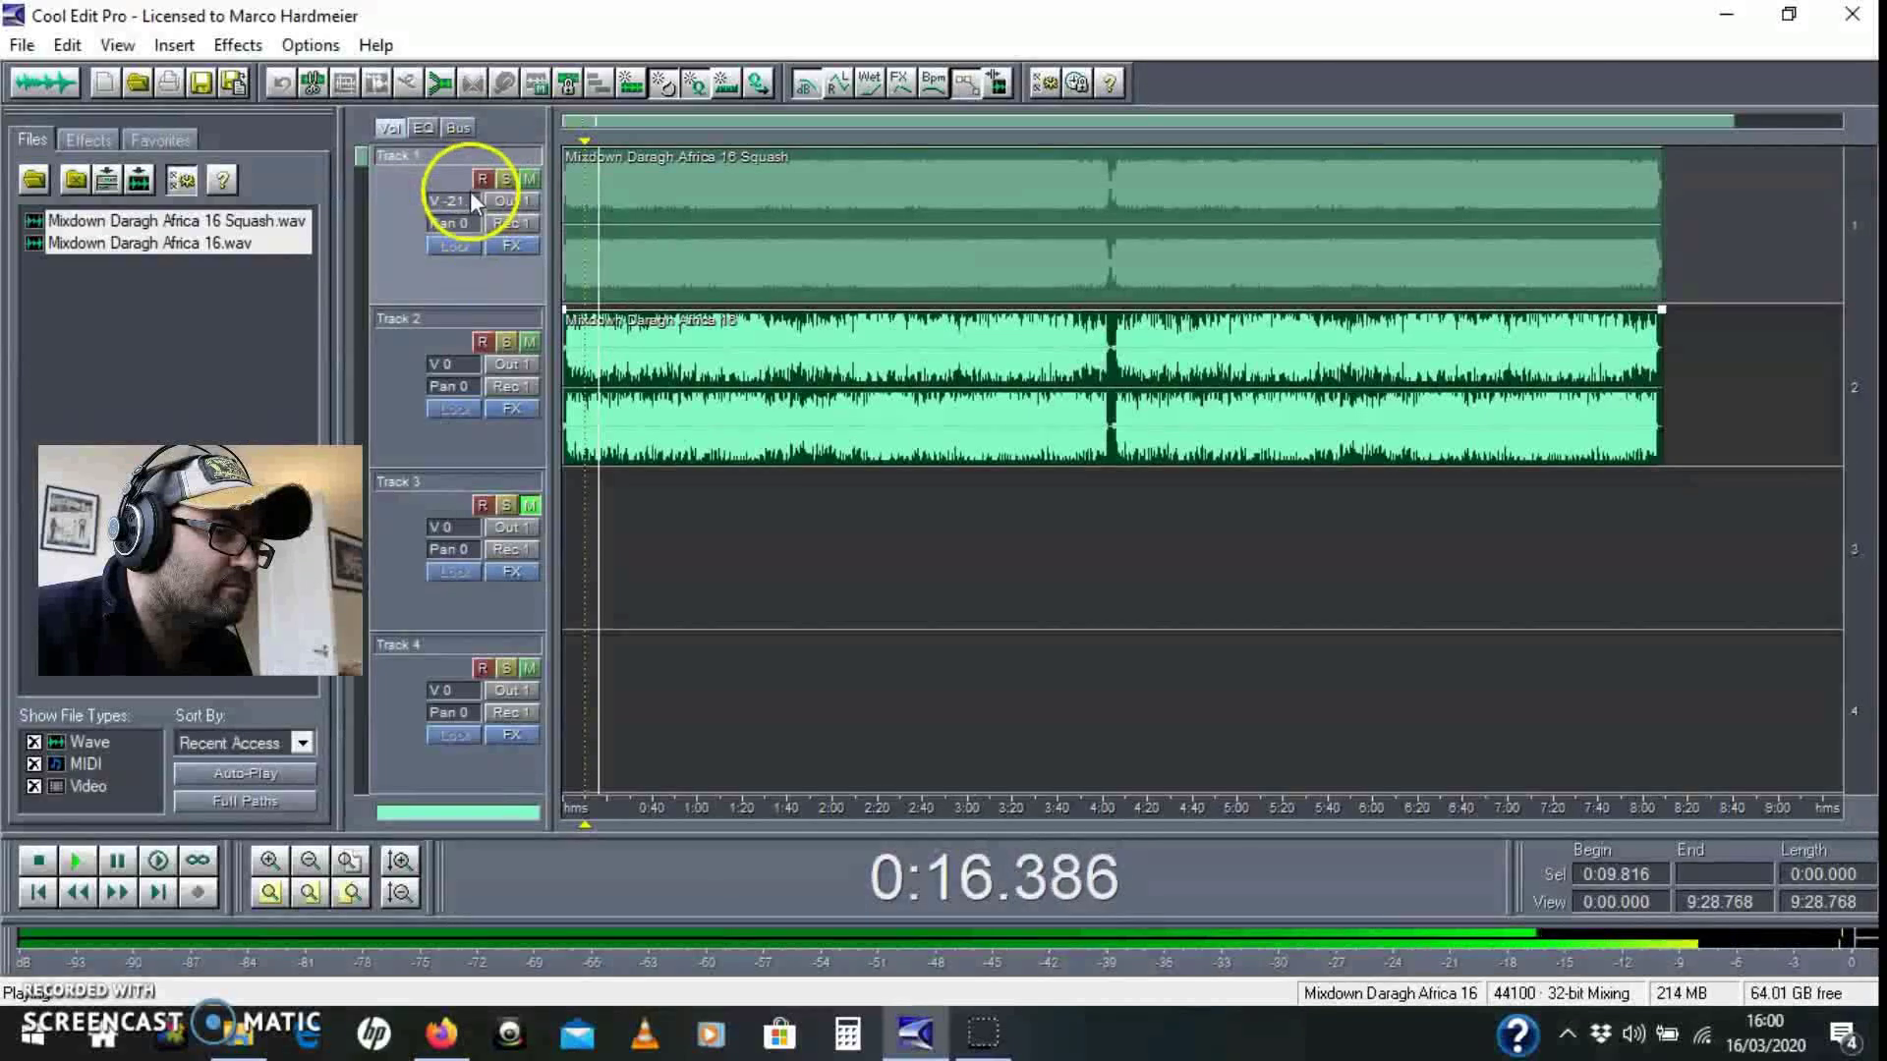
drag(469, 191, 464, 86)
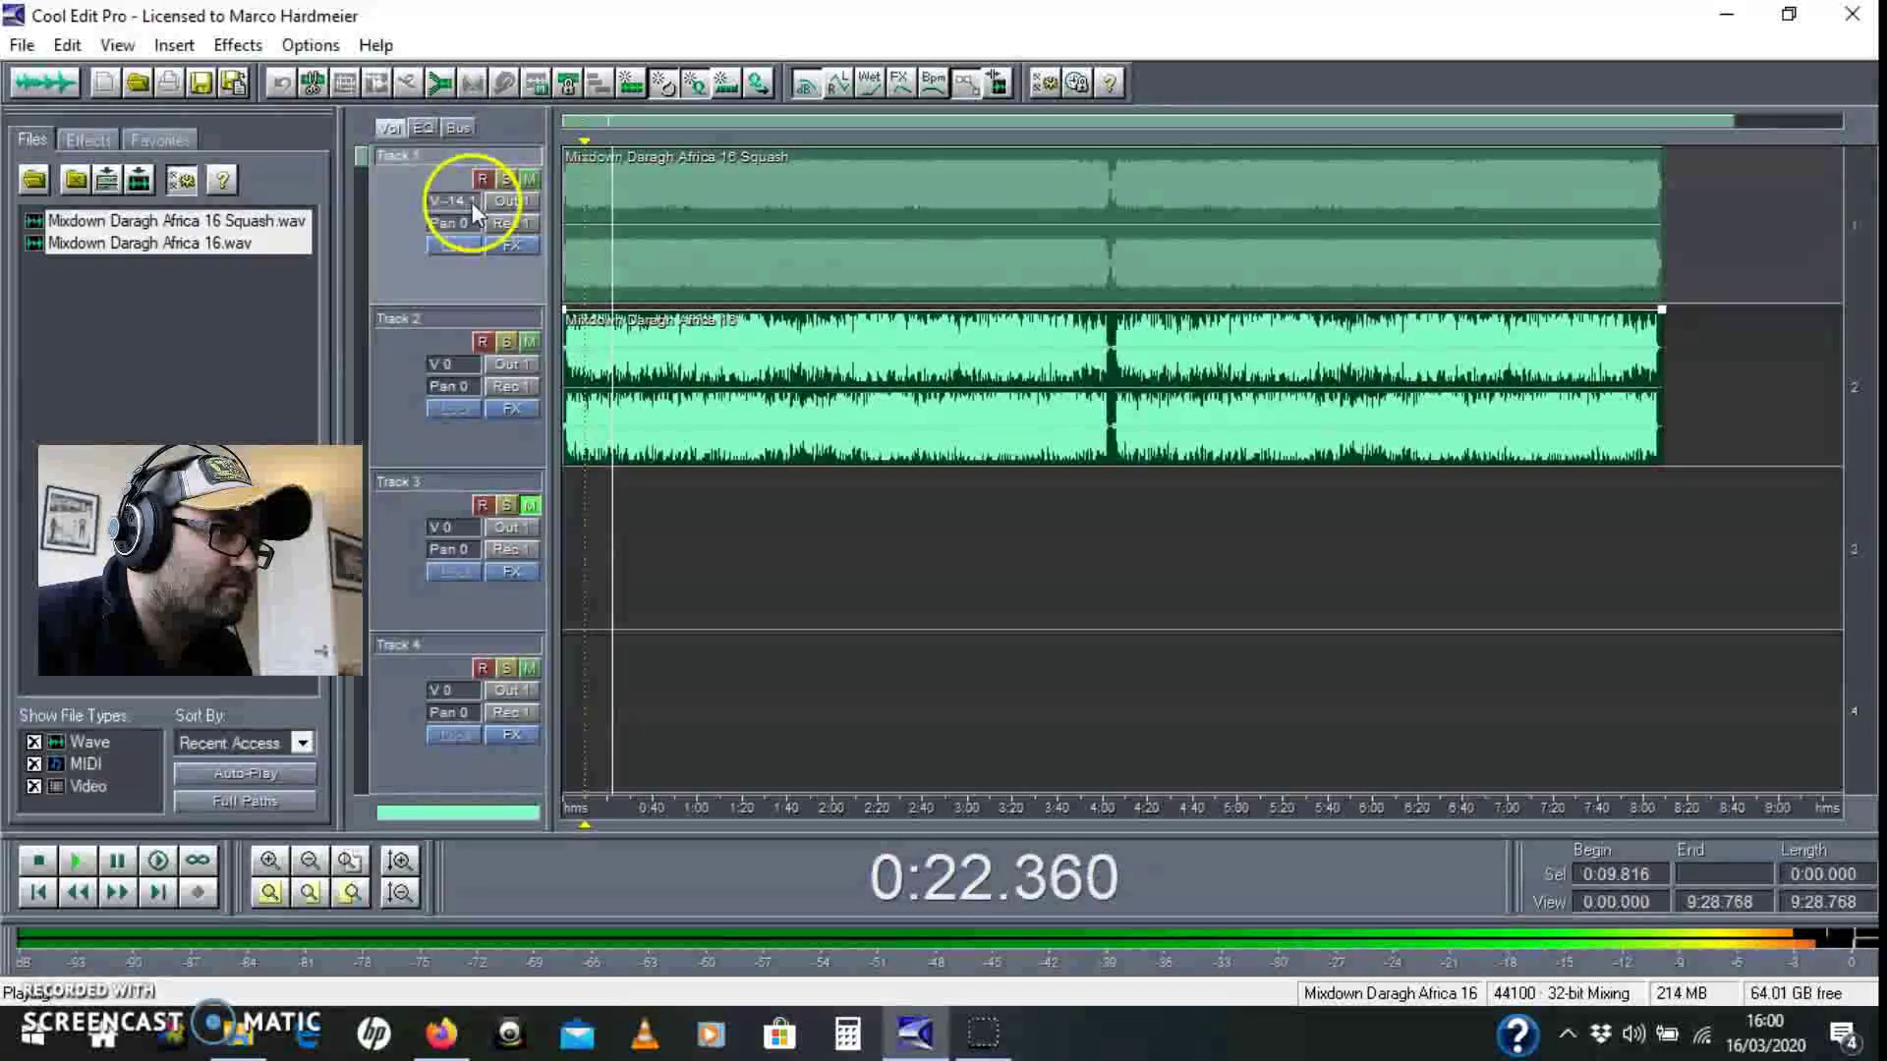
drag(470, 202, 471, 186)
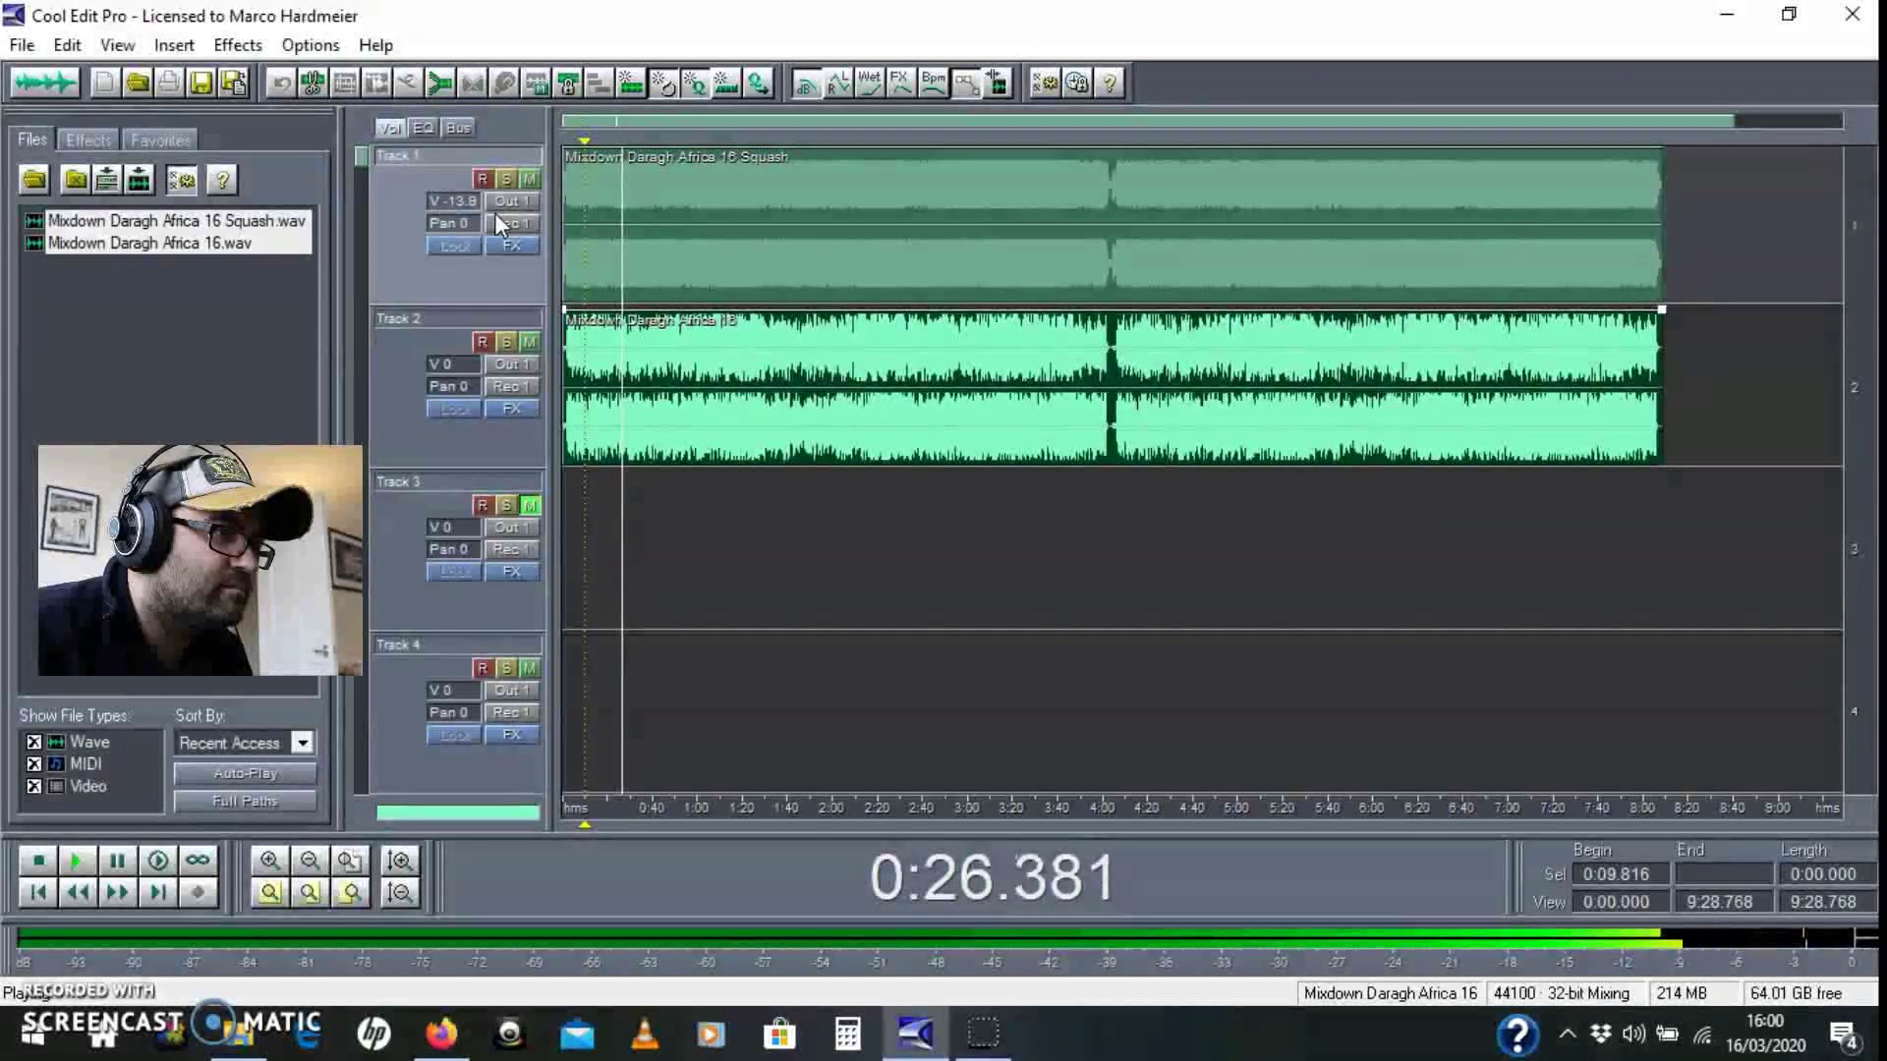
Trim the original mixdown track's volume to -0.7 and restart playback
drag(499, 313, 485, 381)
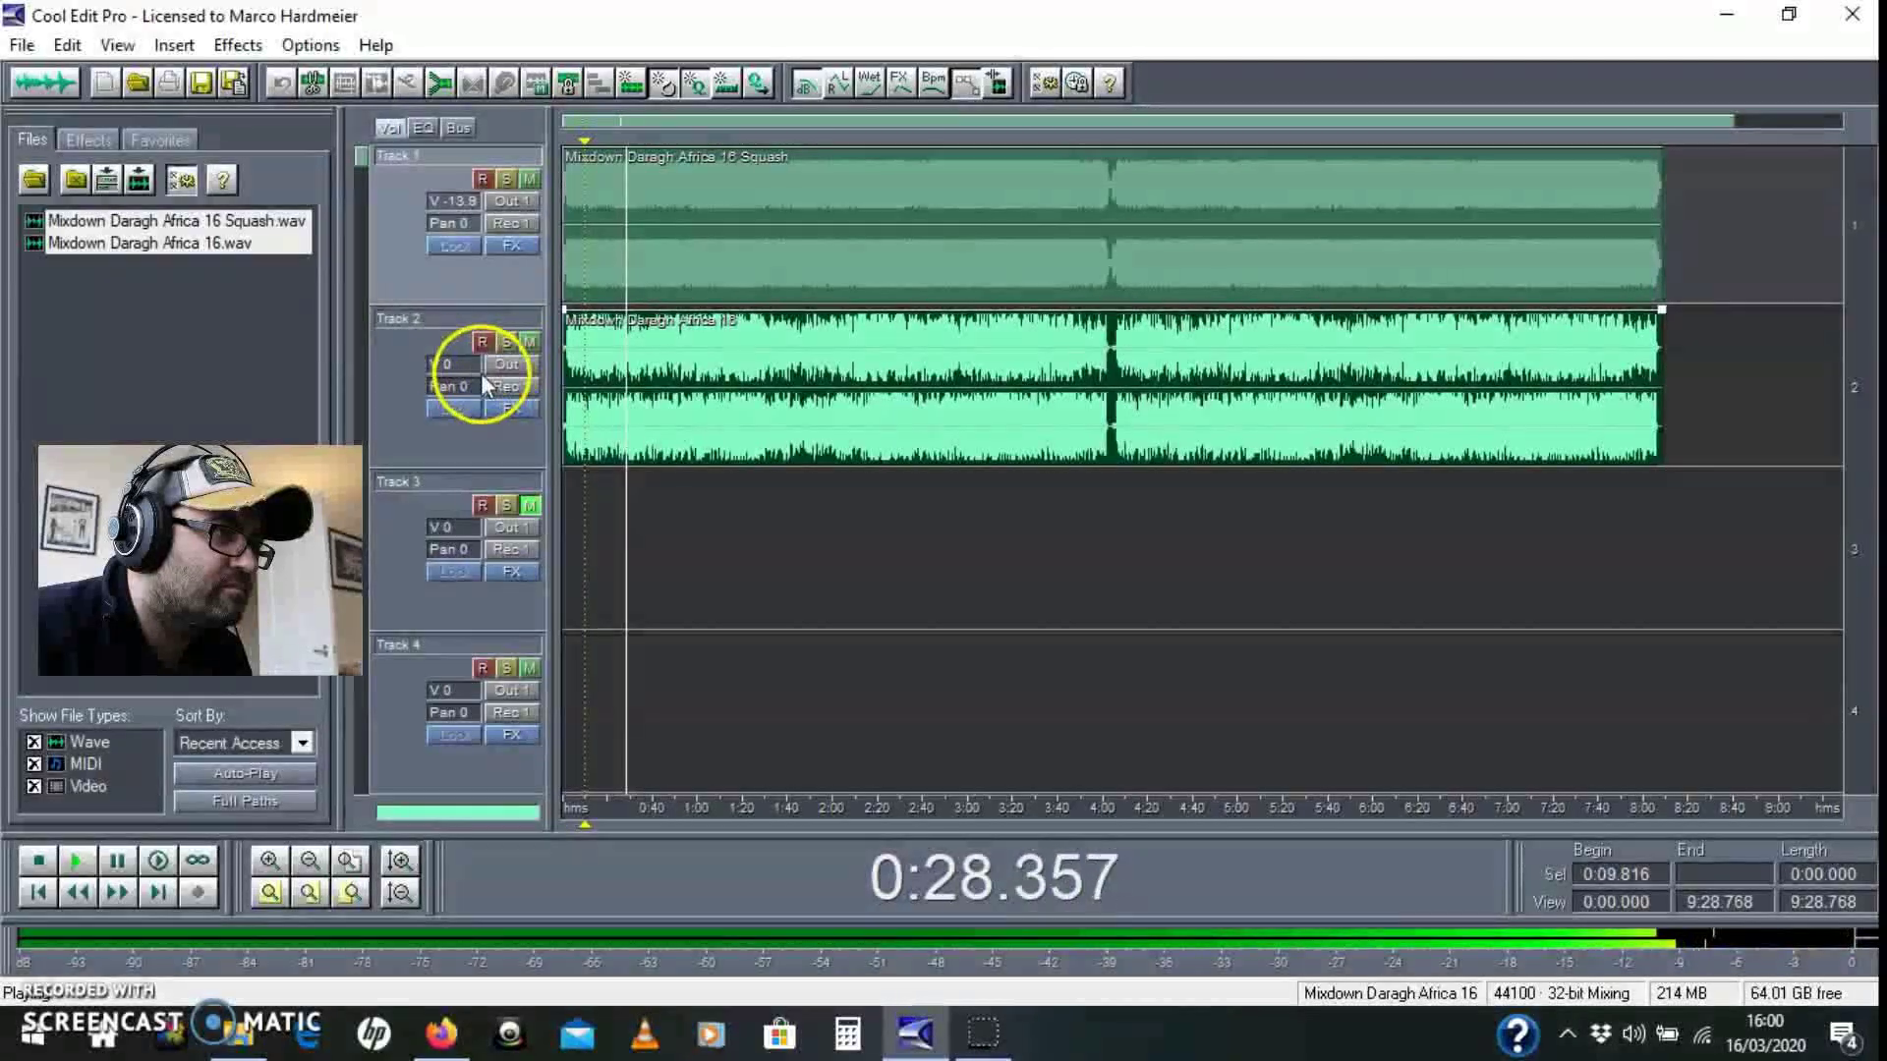
click(468, 224)
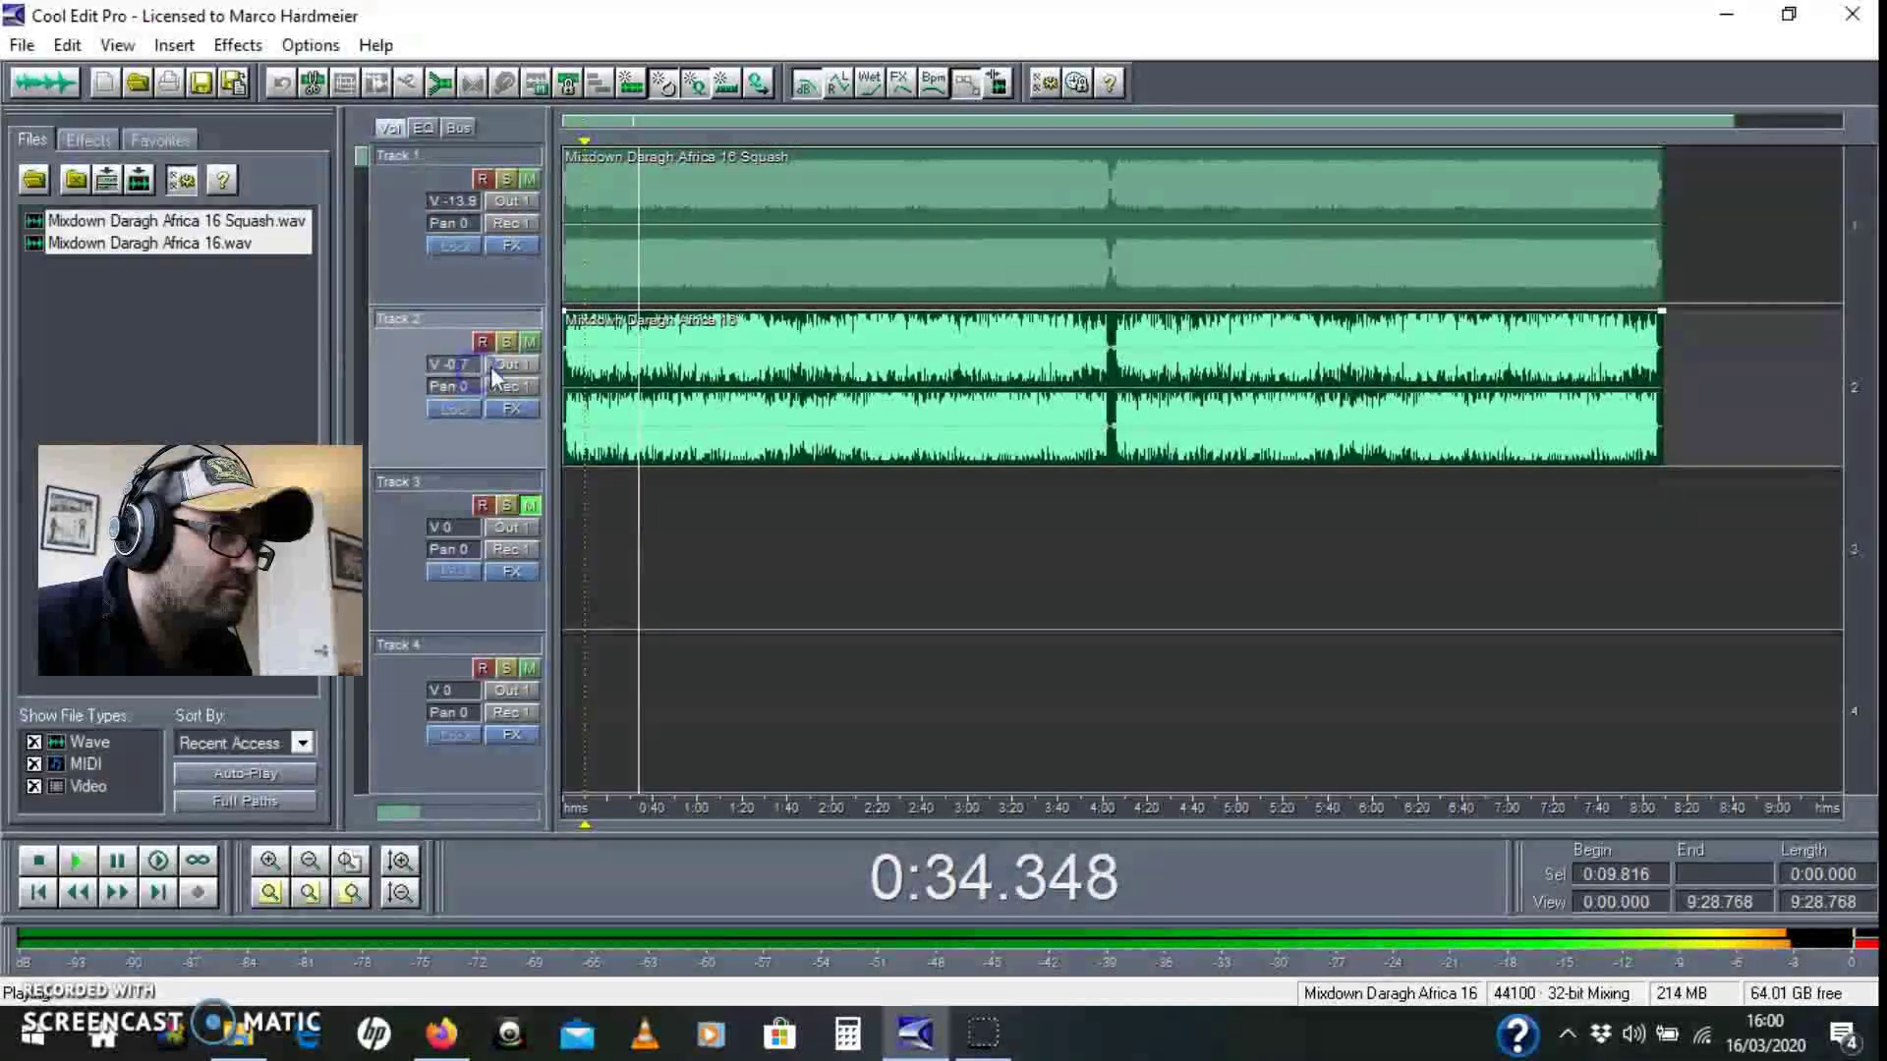
drag(476, 365, 714, 393)
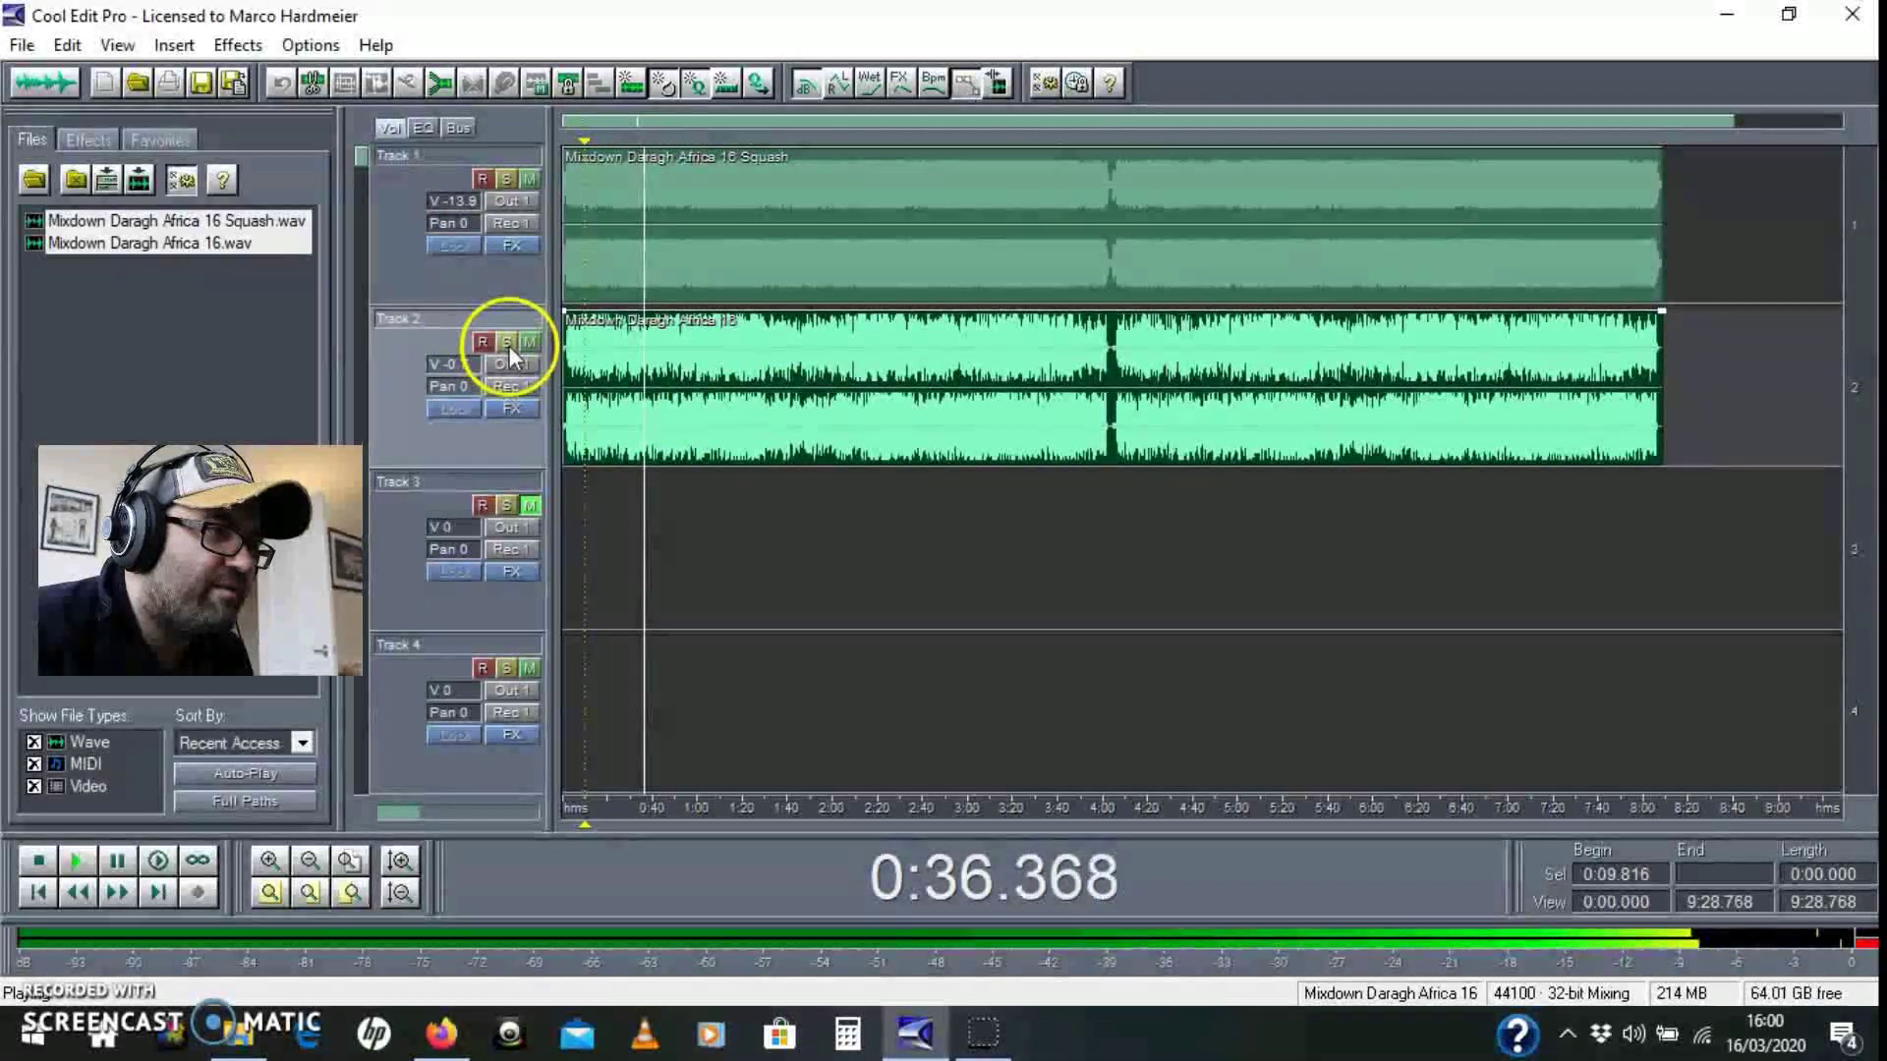
key(space)
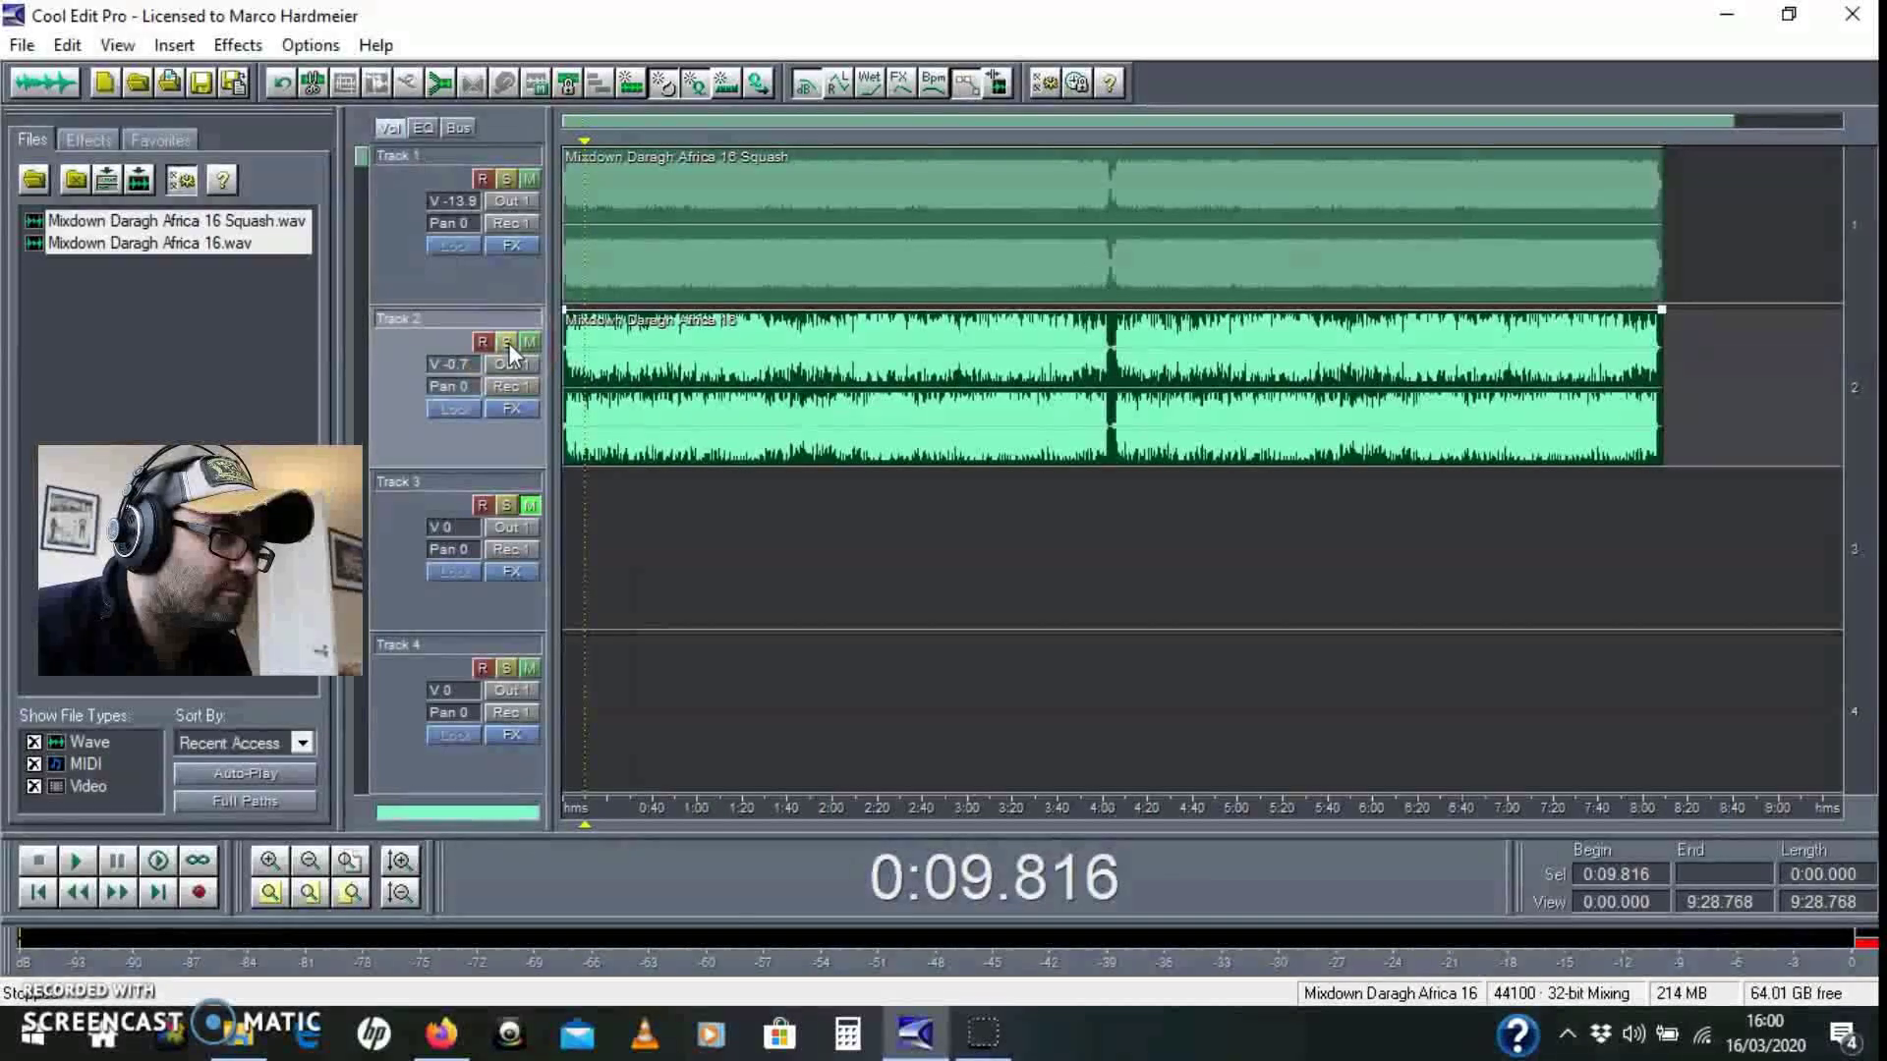
key(space)
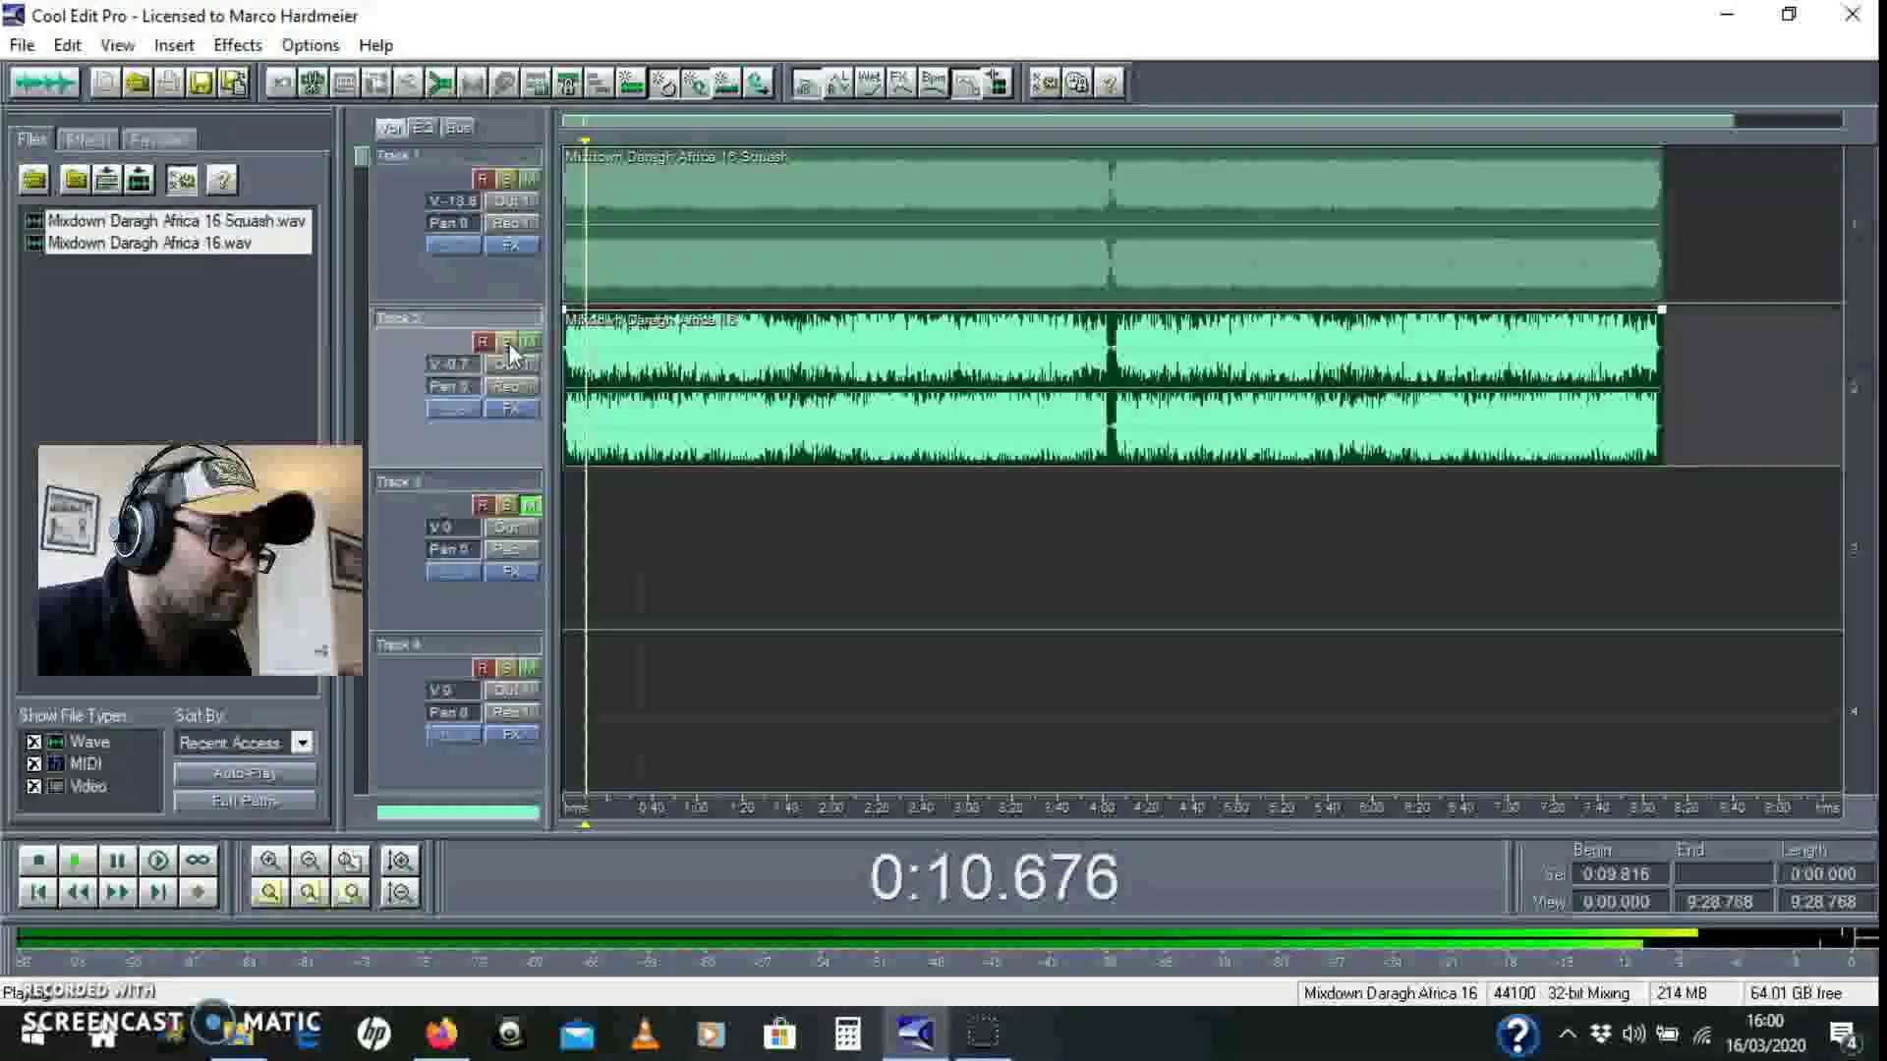
Toggle solo on the original mixdown track to compare it alone against the blend
click(509, 344)
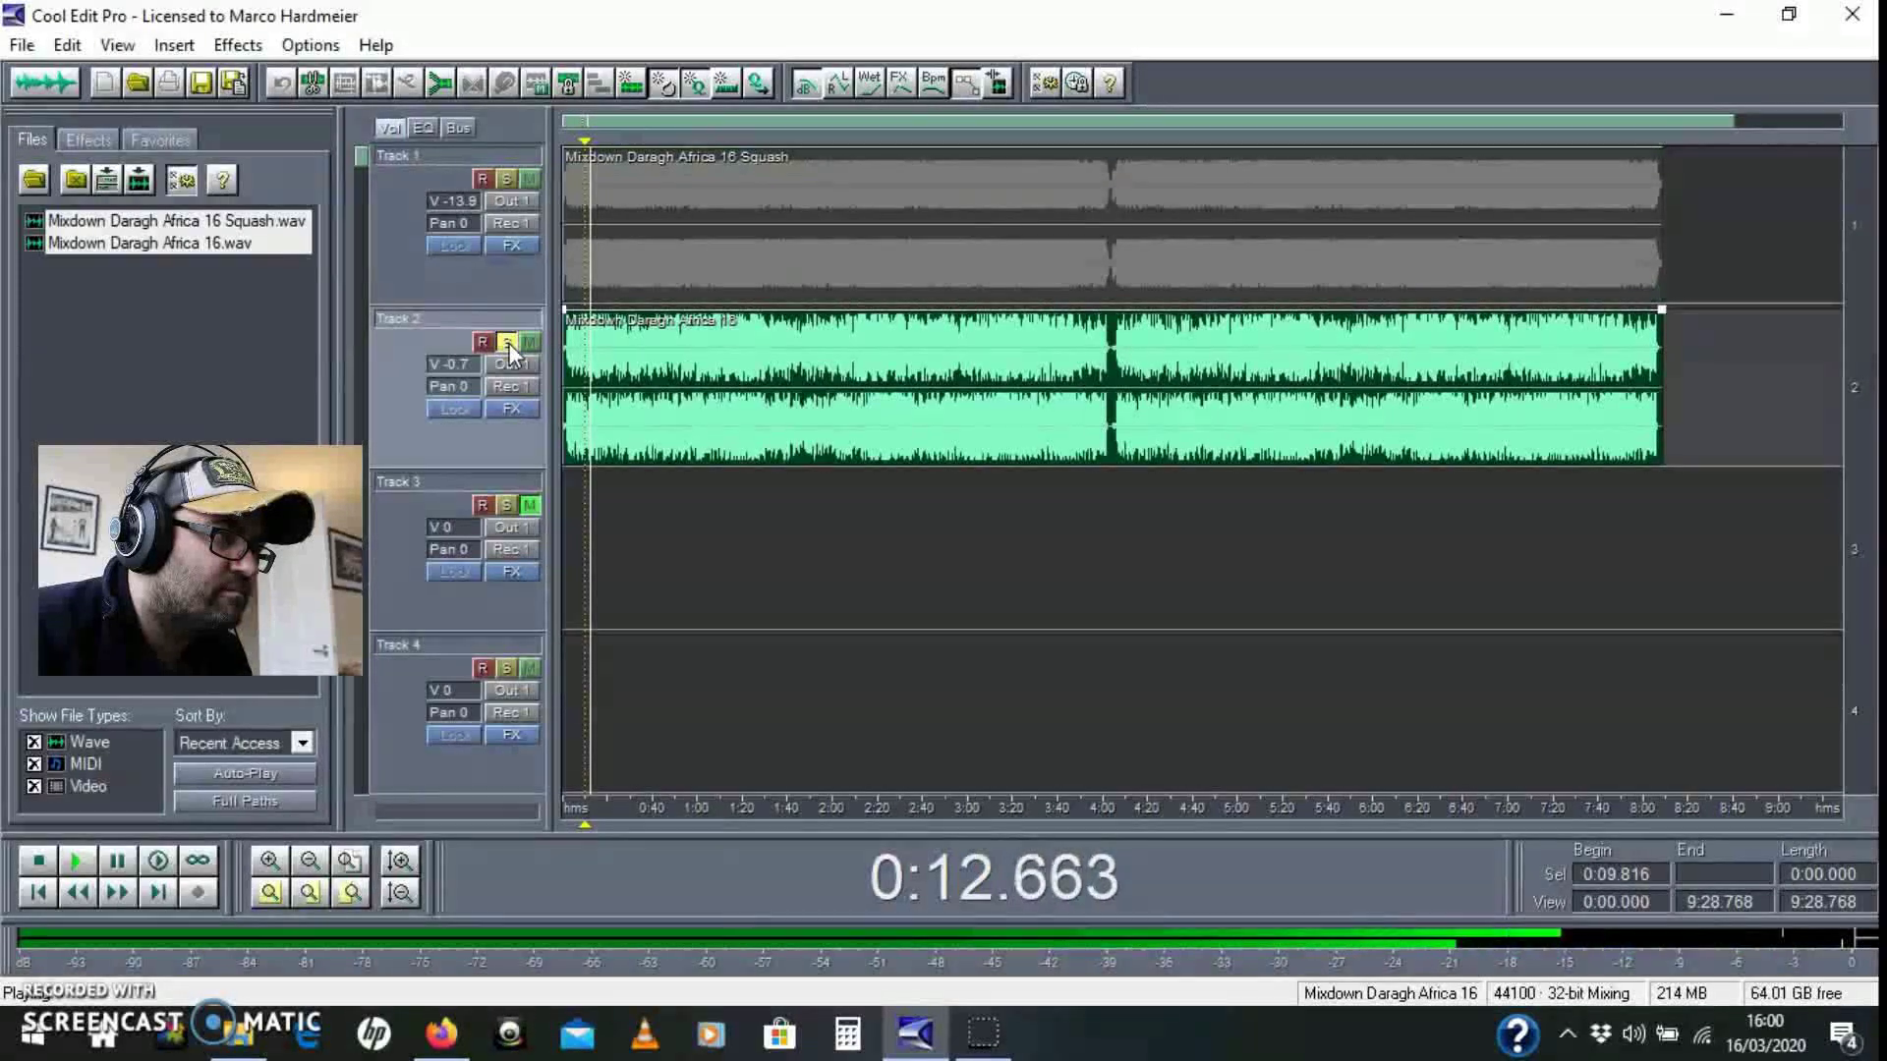
click(578, 375)
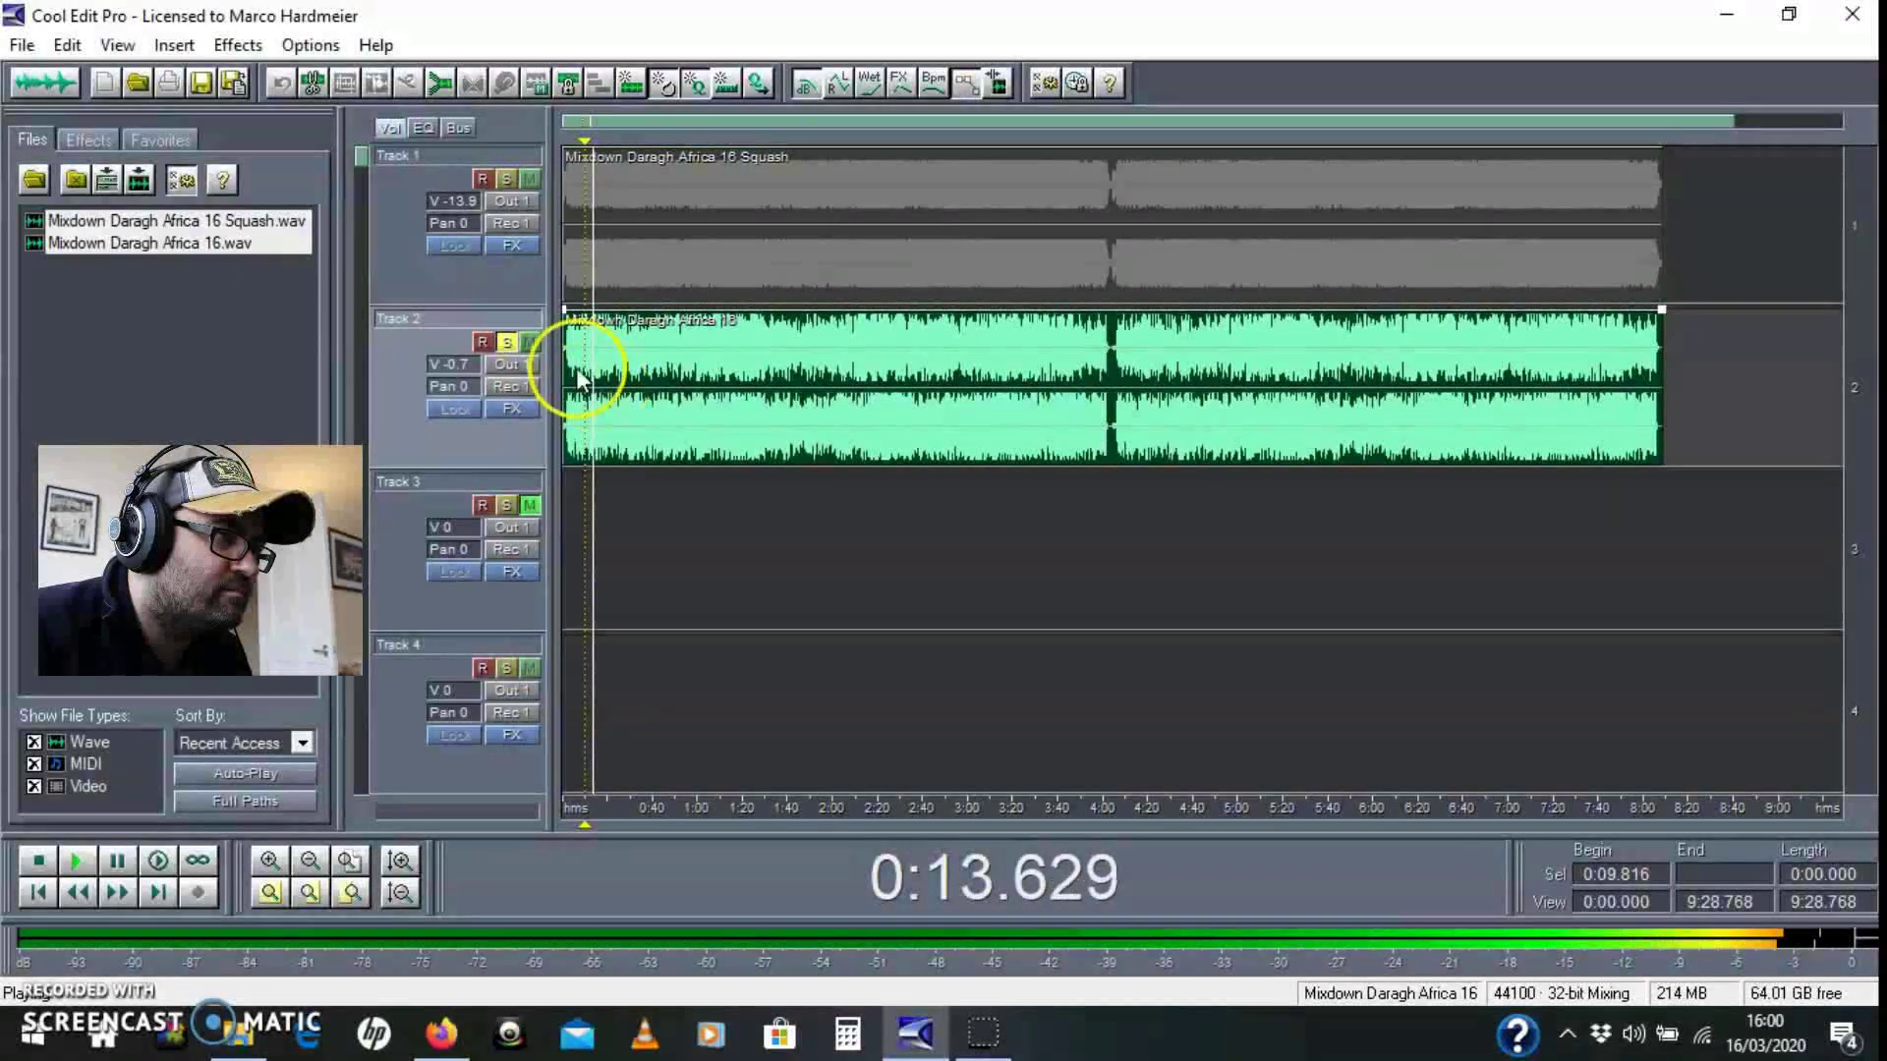
click(506, 342)
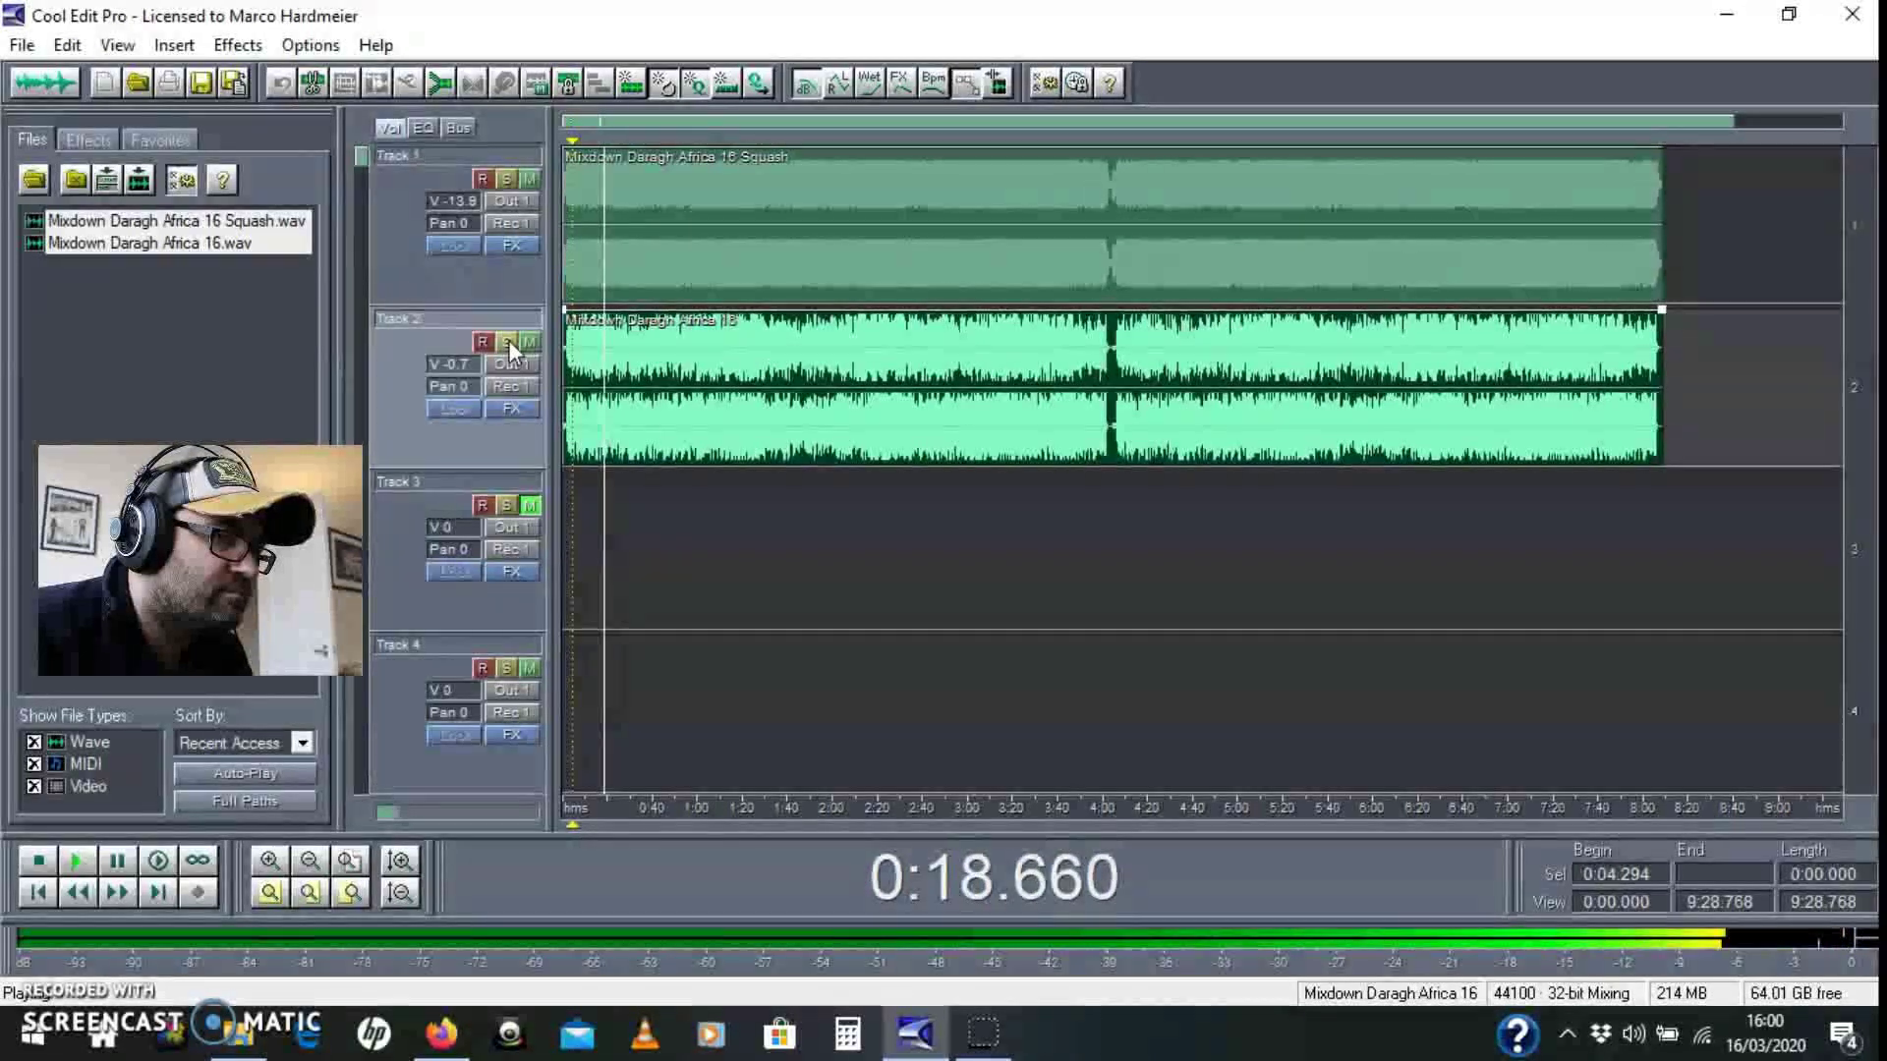
click(509, 341)
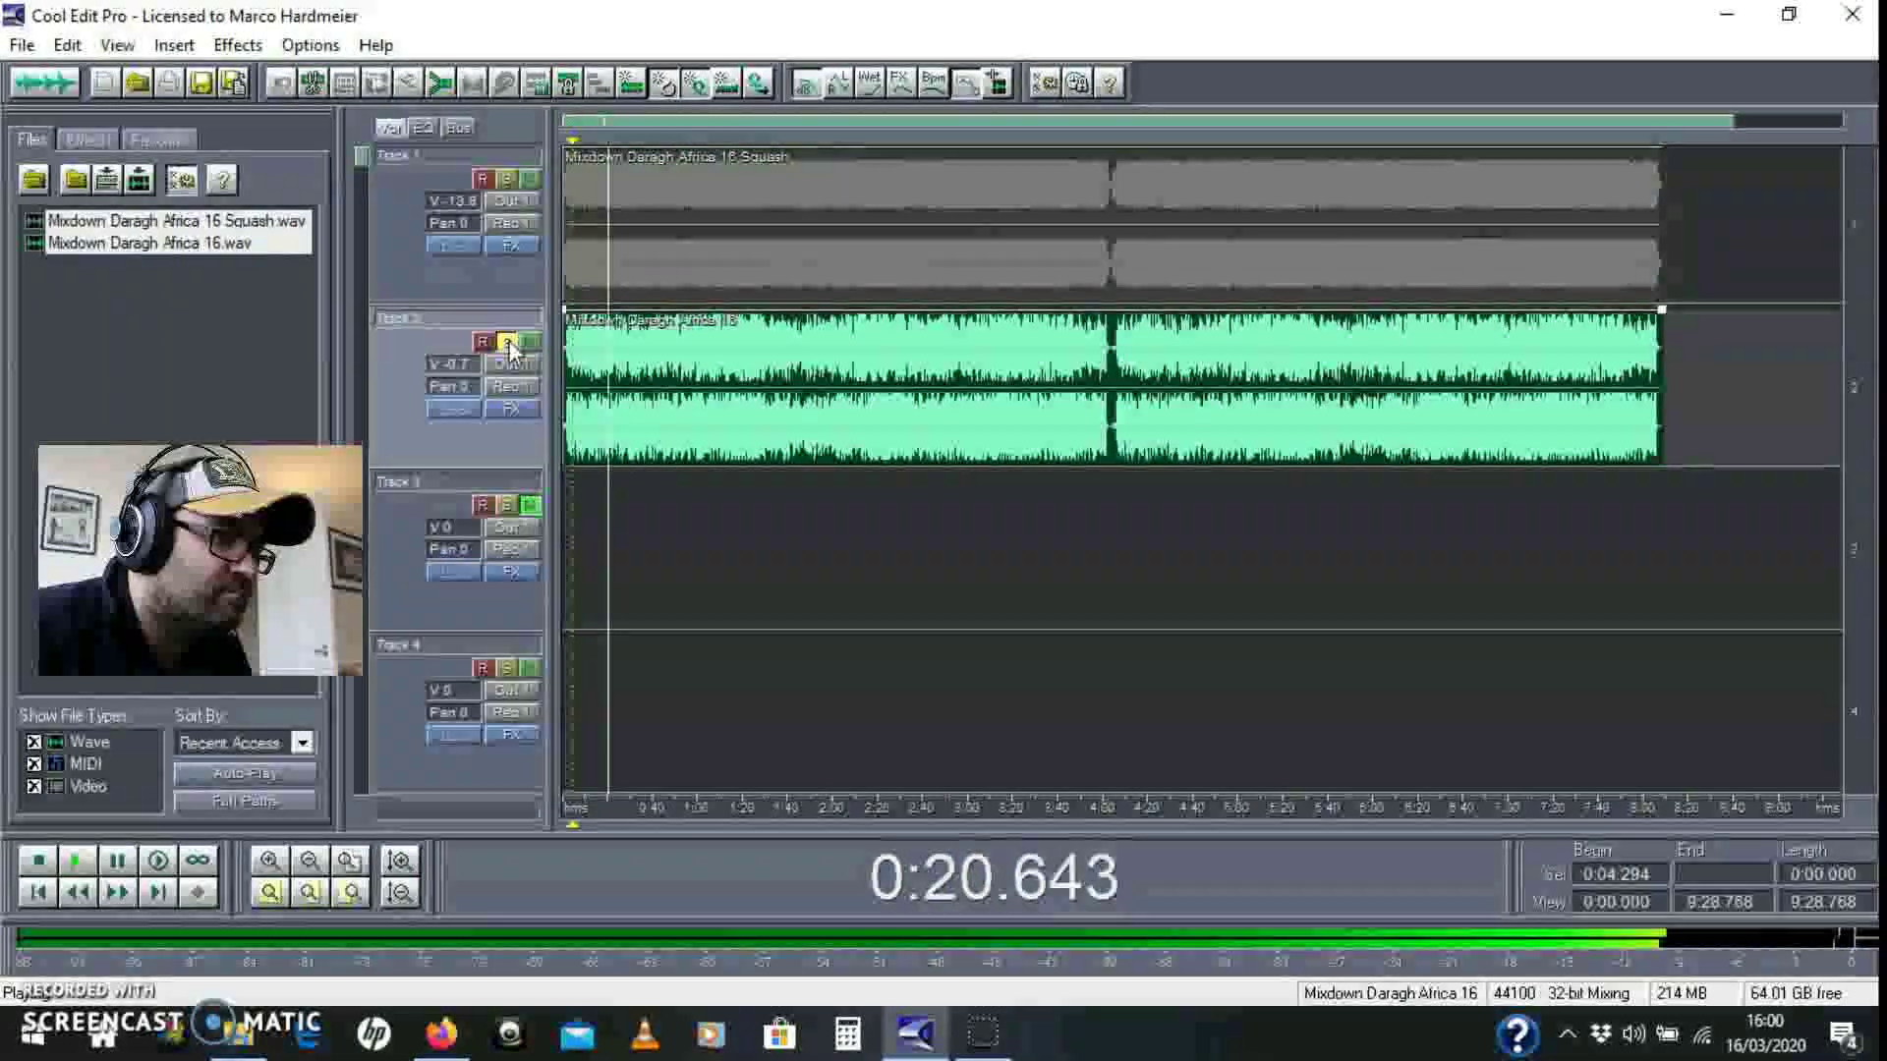
click(509, 341)
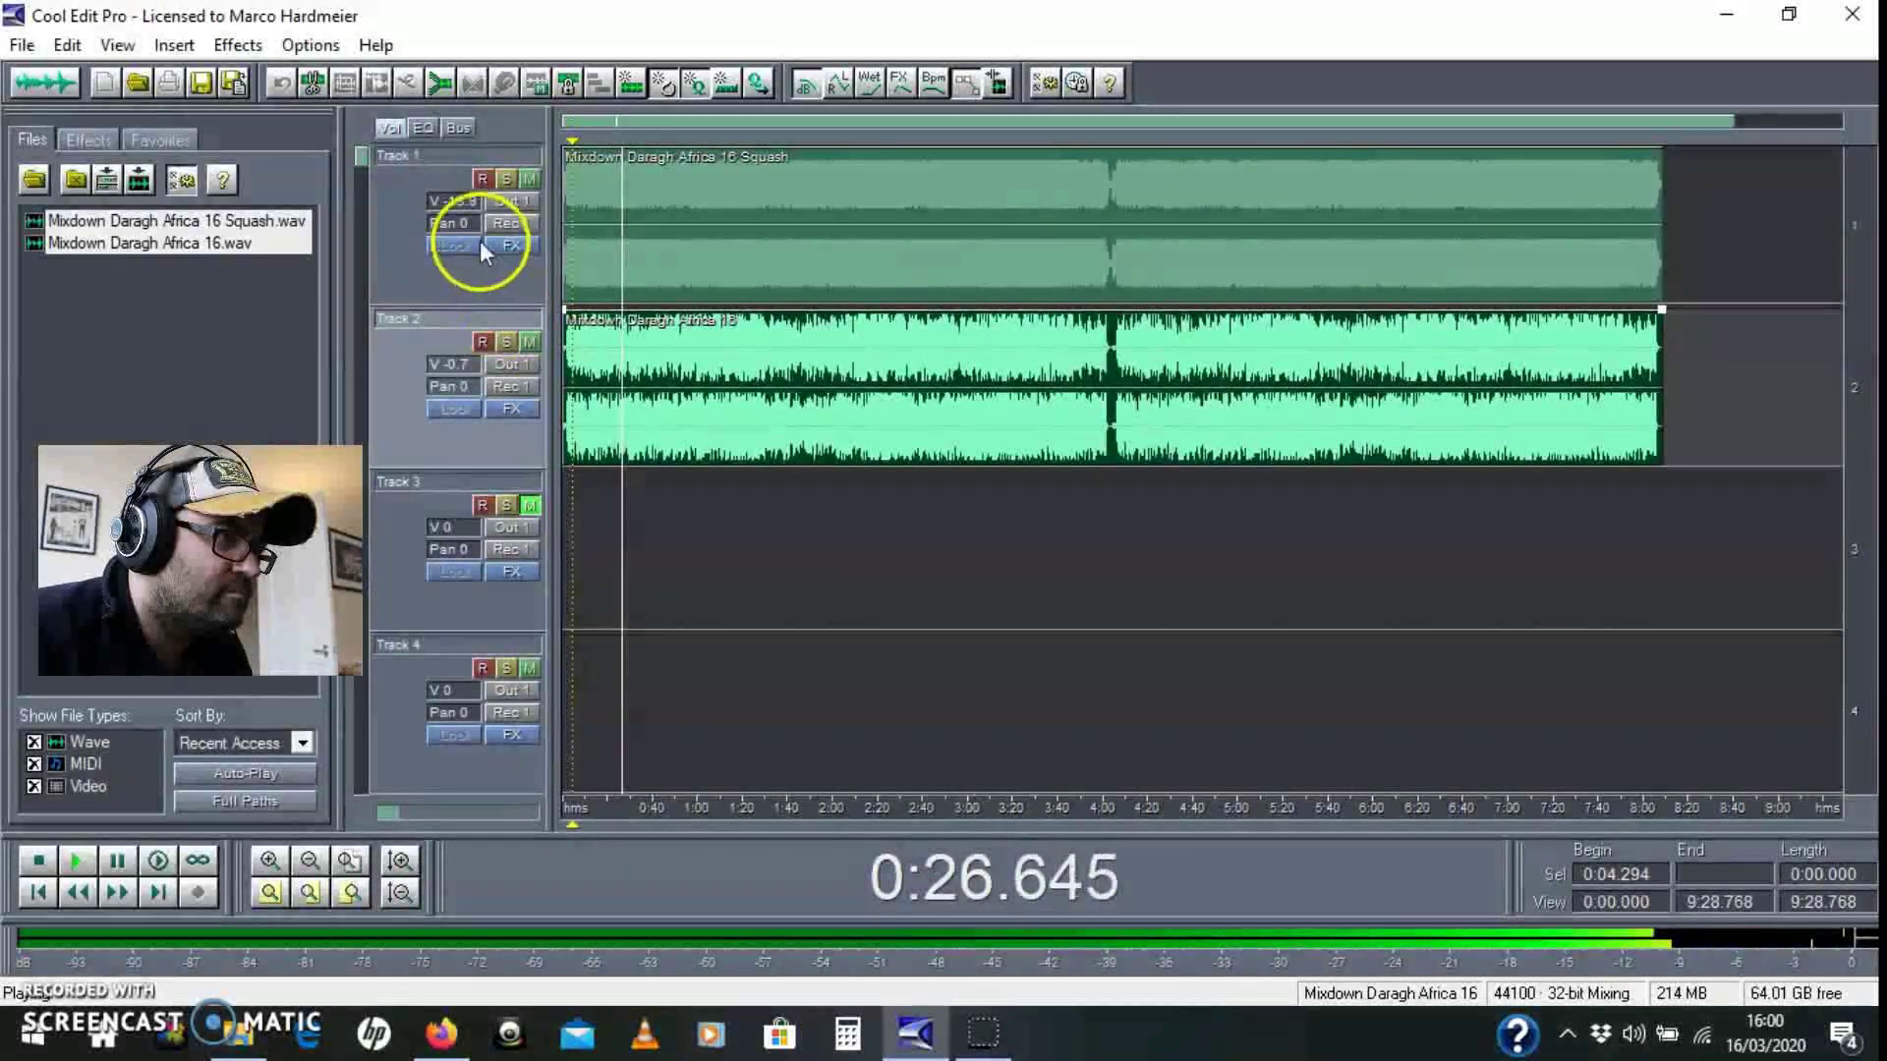
Lower the Squash track to -15.2 volume and solo it
drag(452, 206, 455, 216)
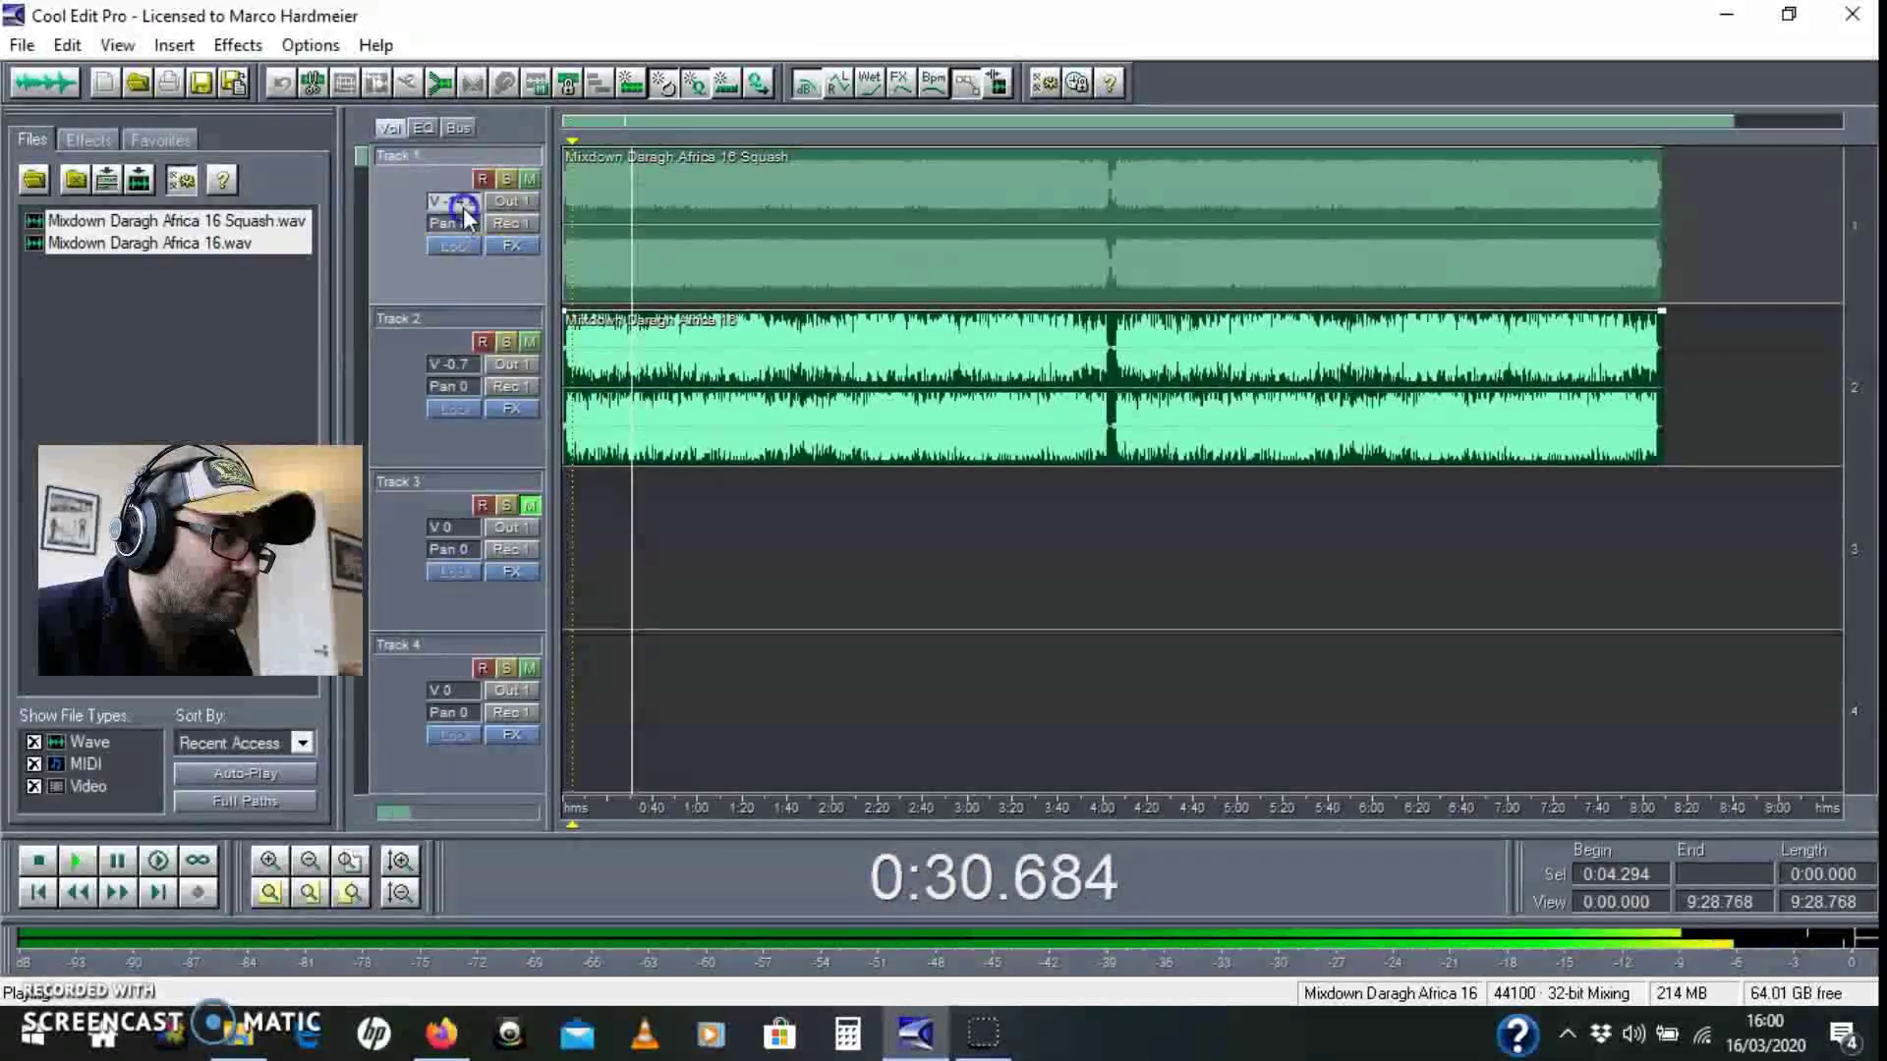
drag(472, 199, 462, 206)
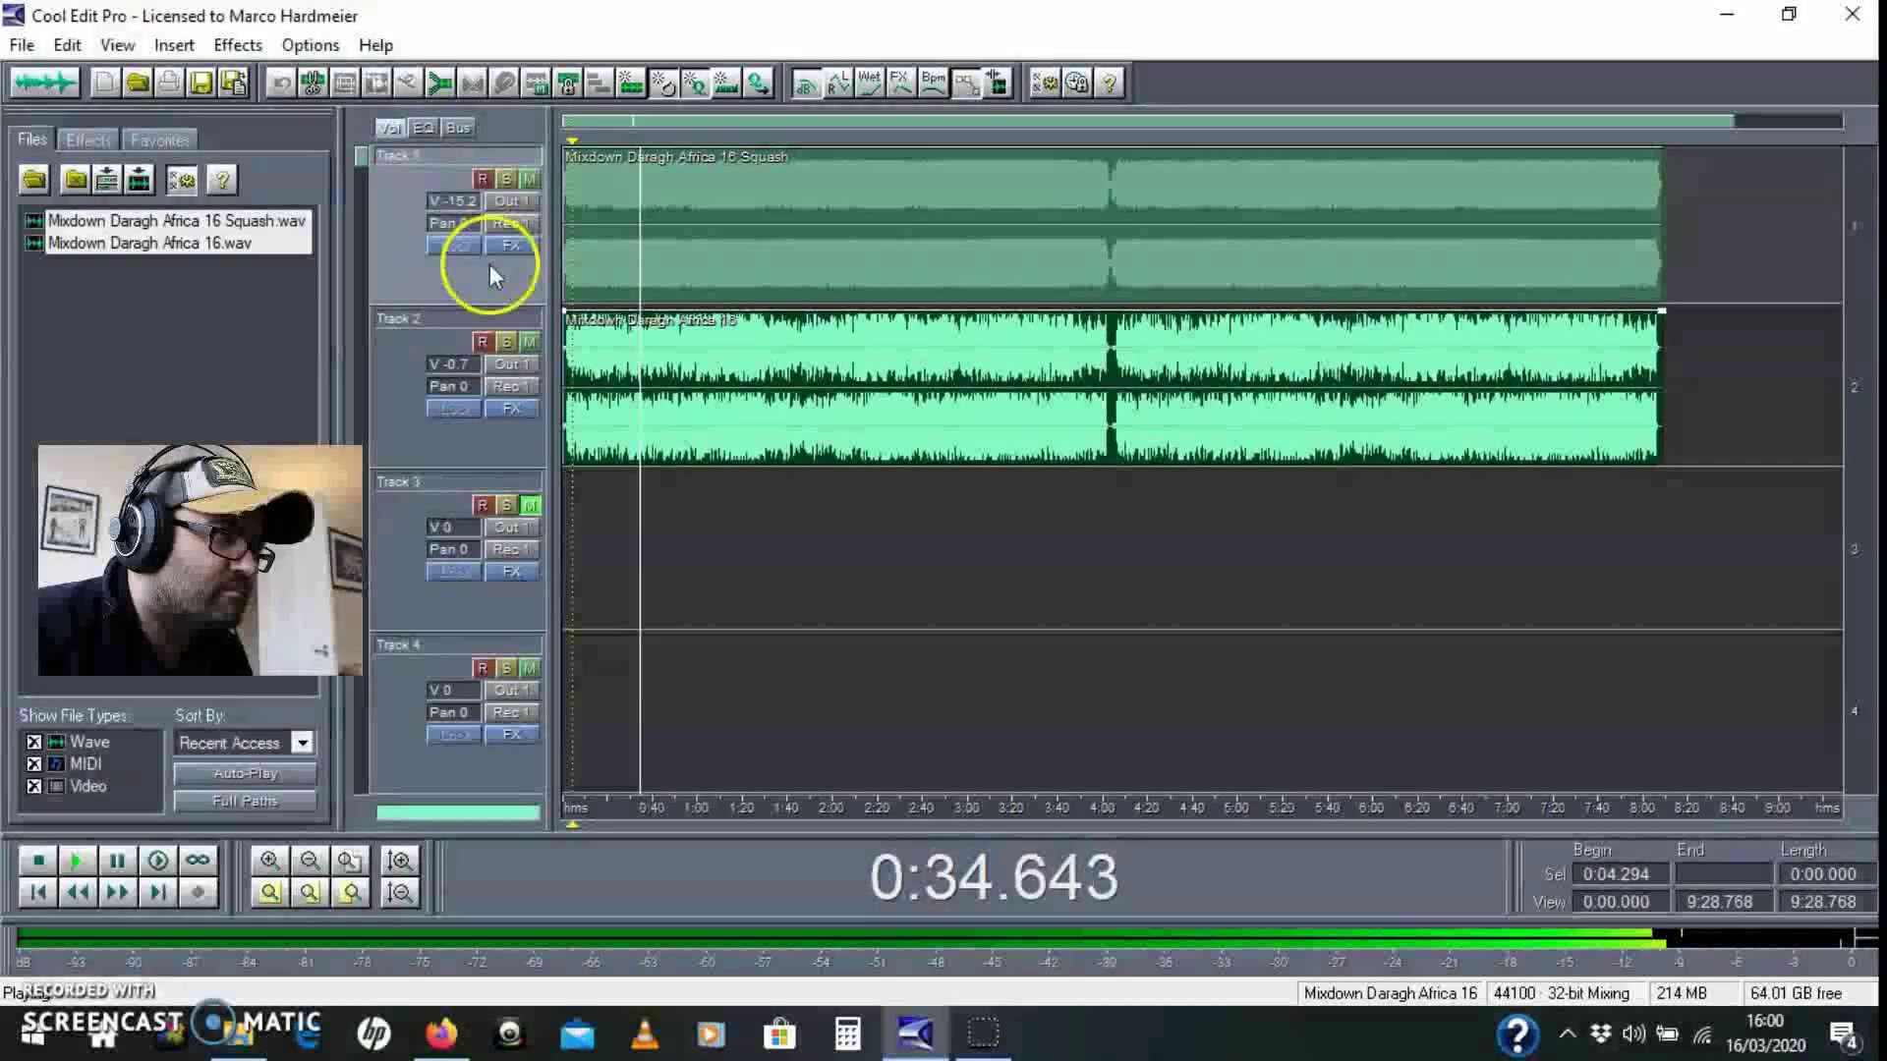
click(507, 179)
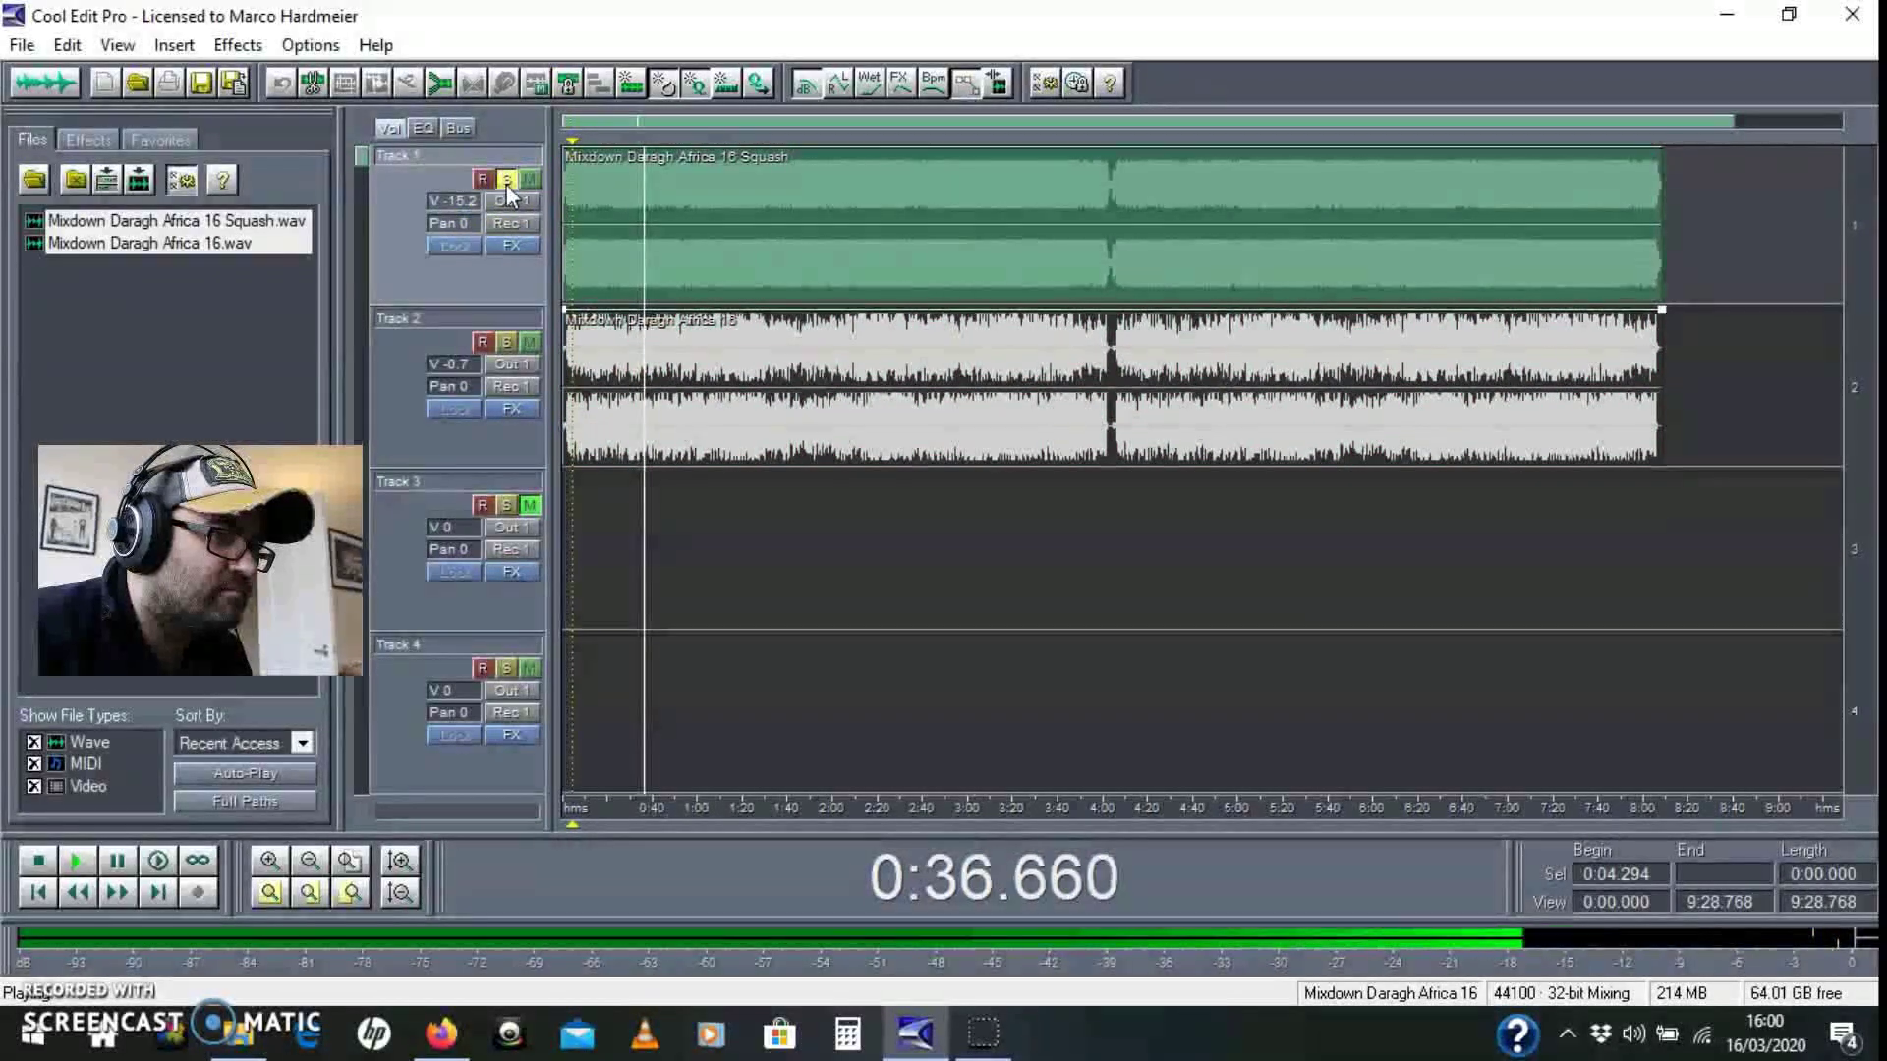
Restart playback, solo the original mixdown, then the Squash copy, then clear solo so both play
key(space)
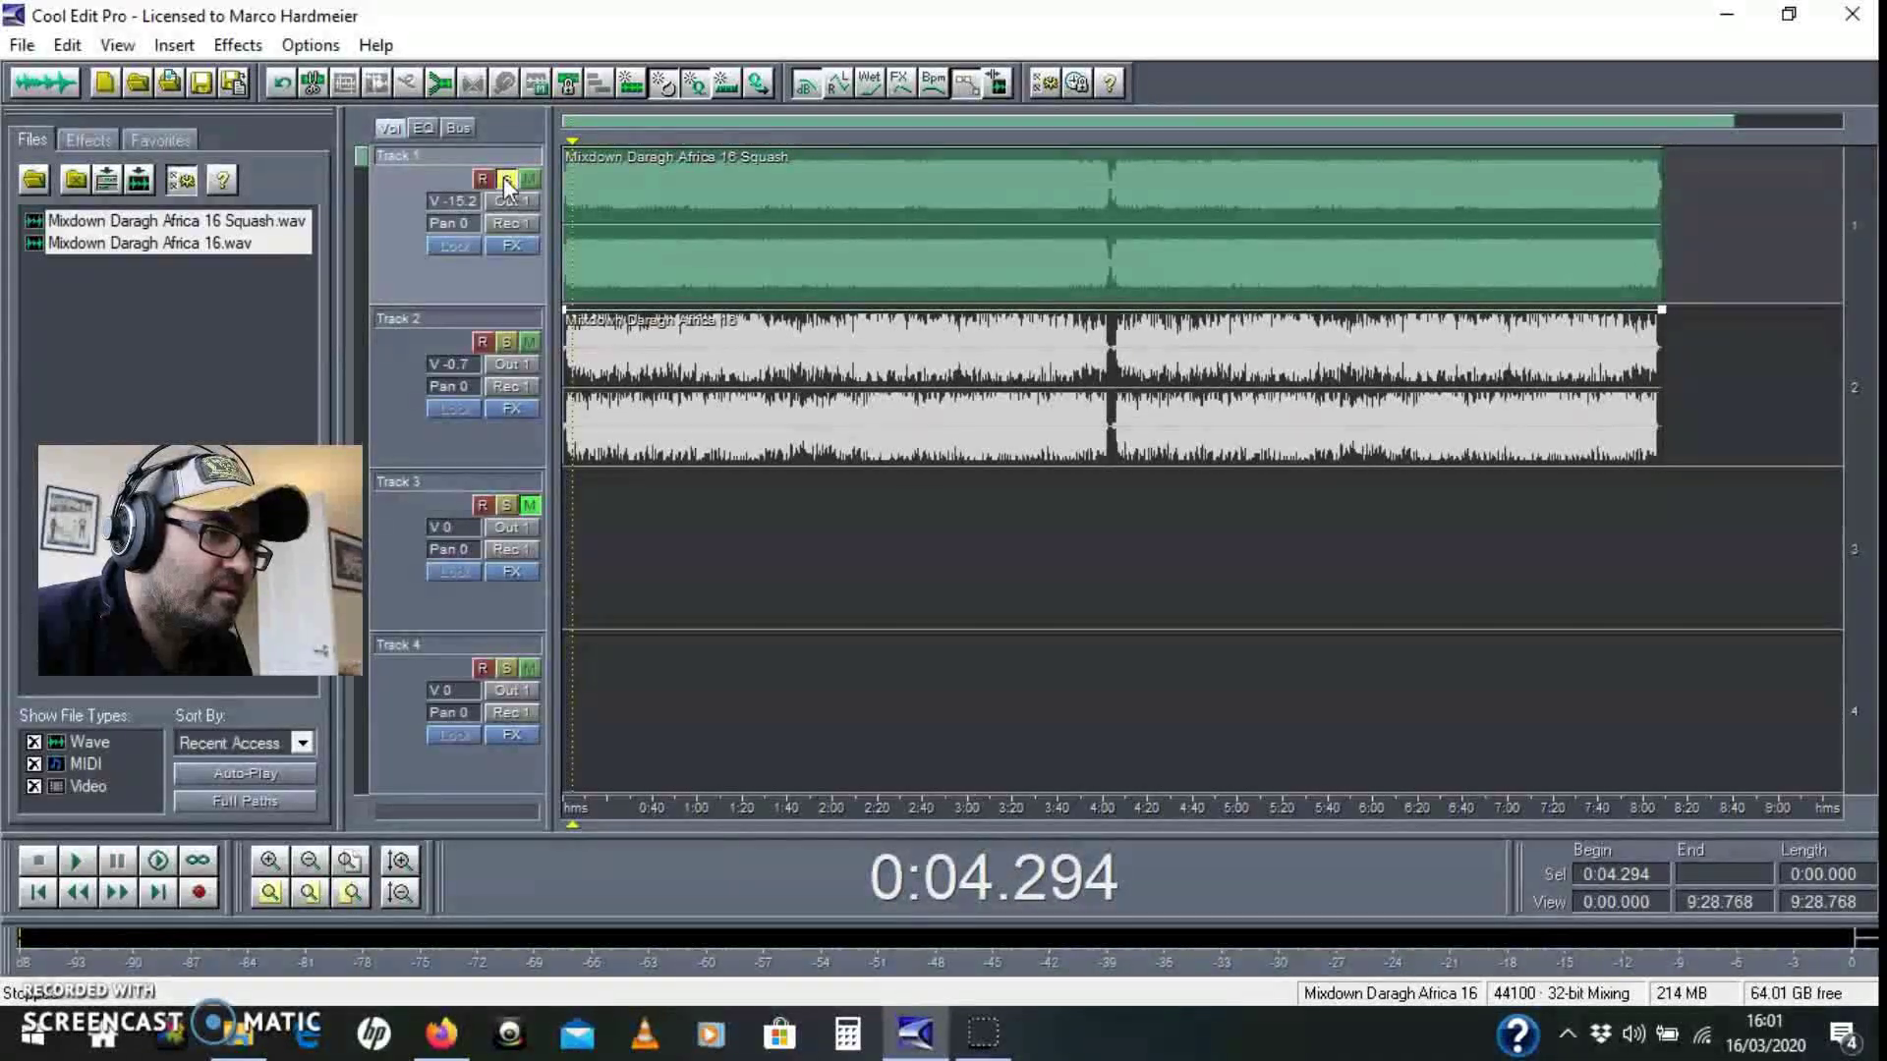
key(space)
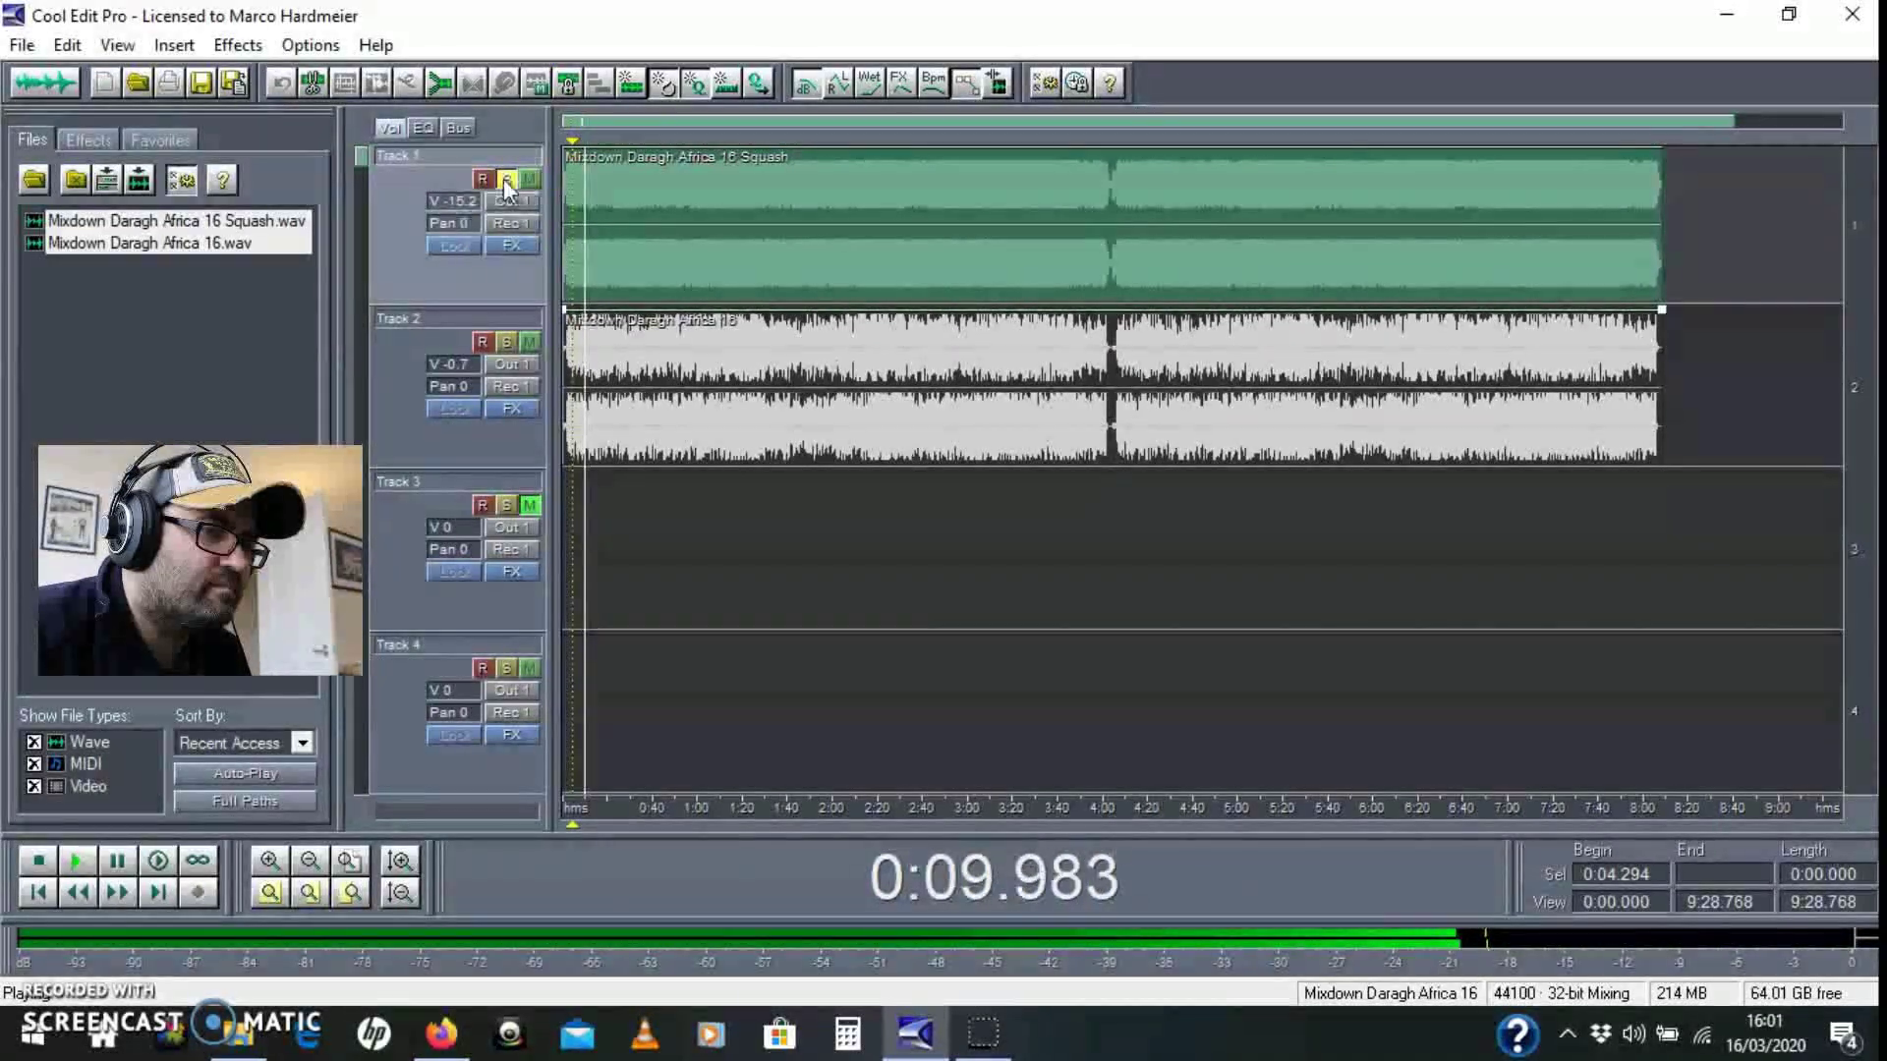
click(507, 339)
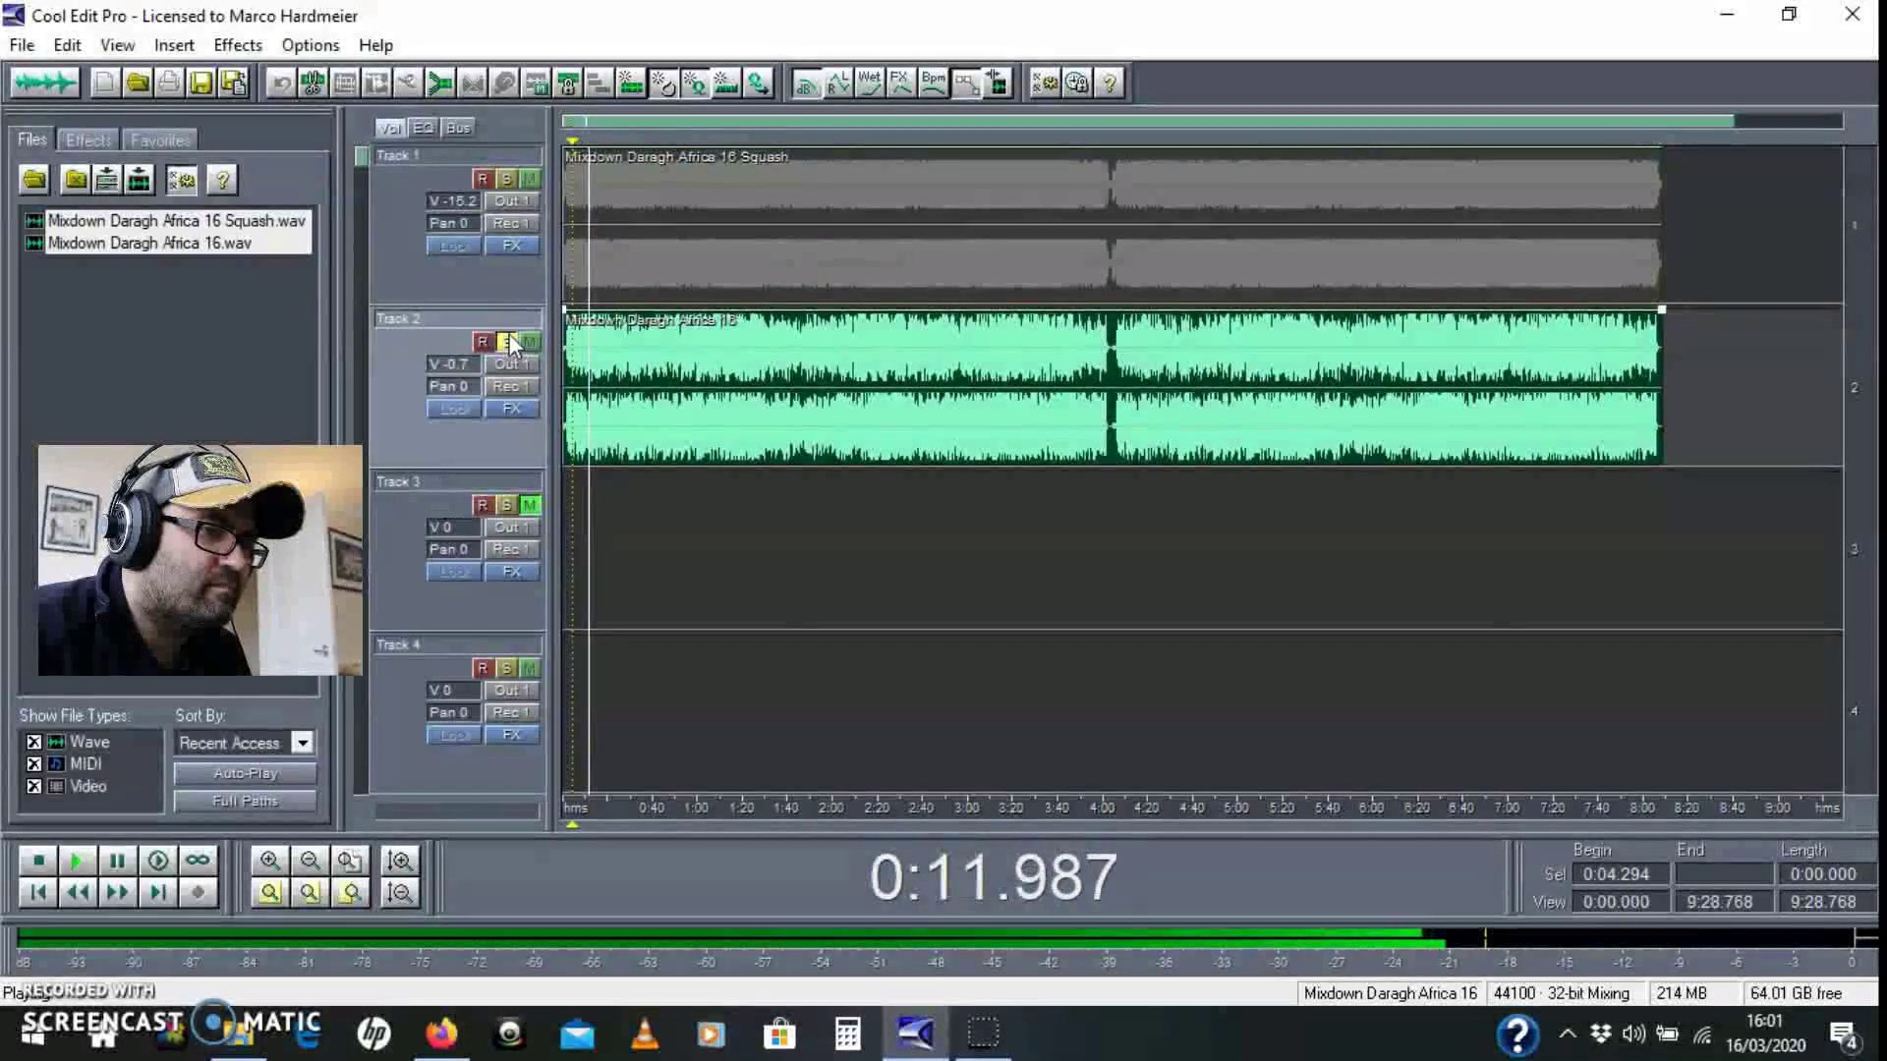
click(507, 178)
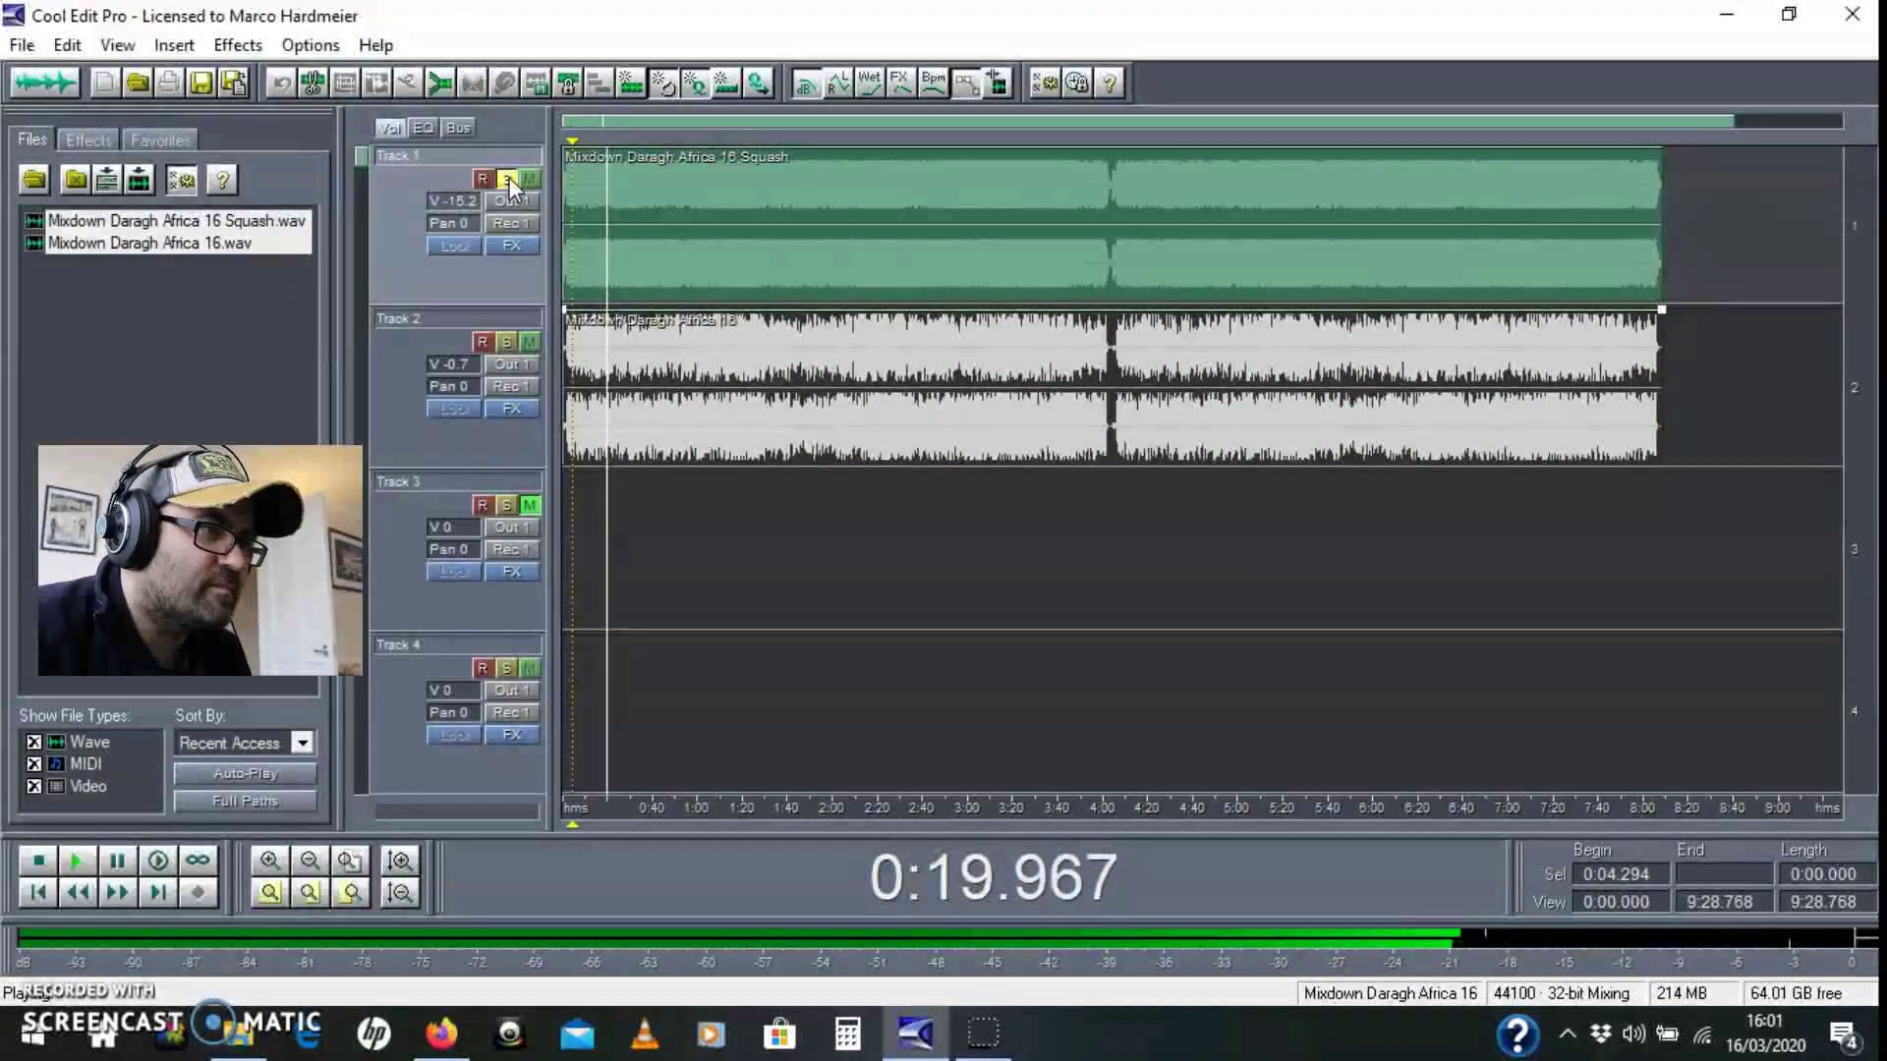
click(505, 291)
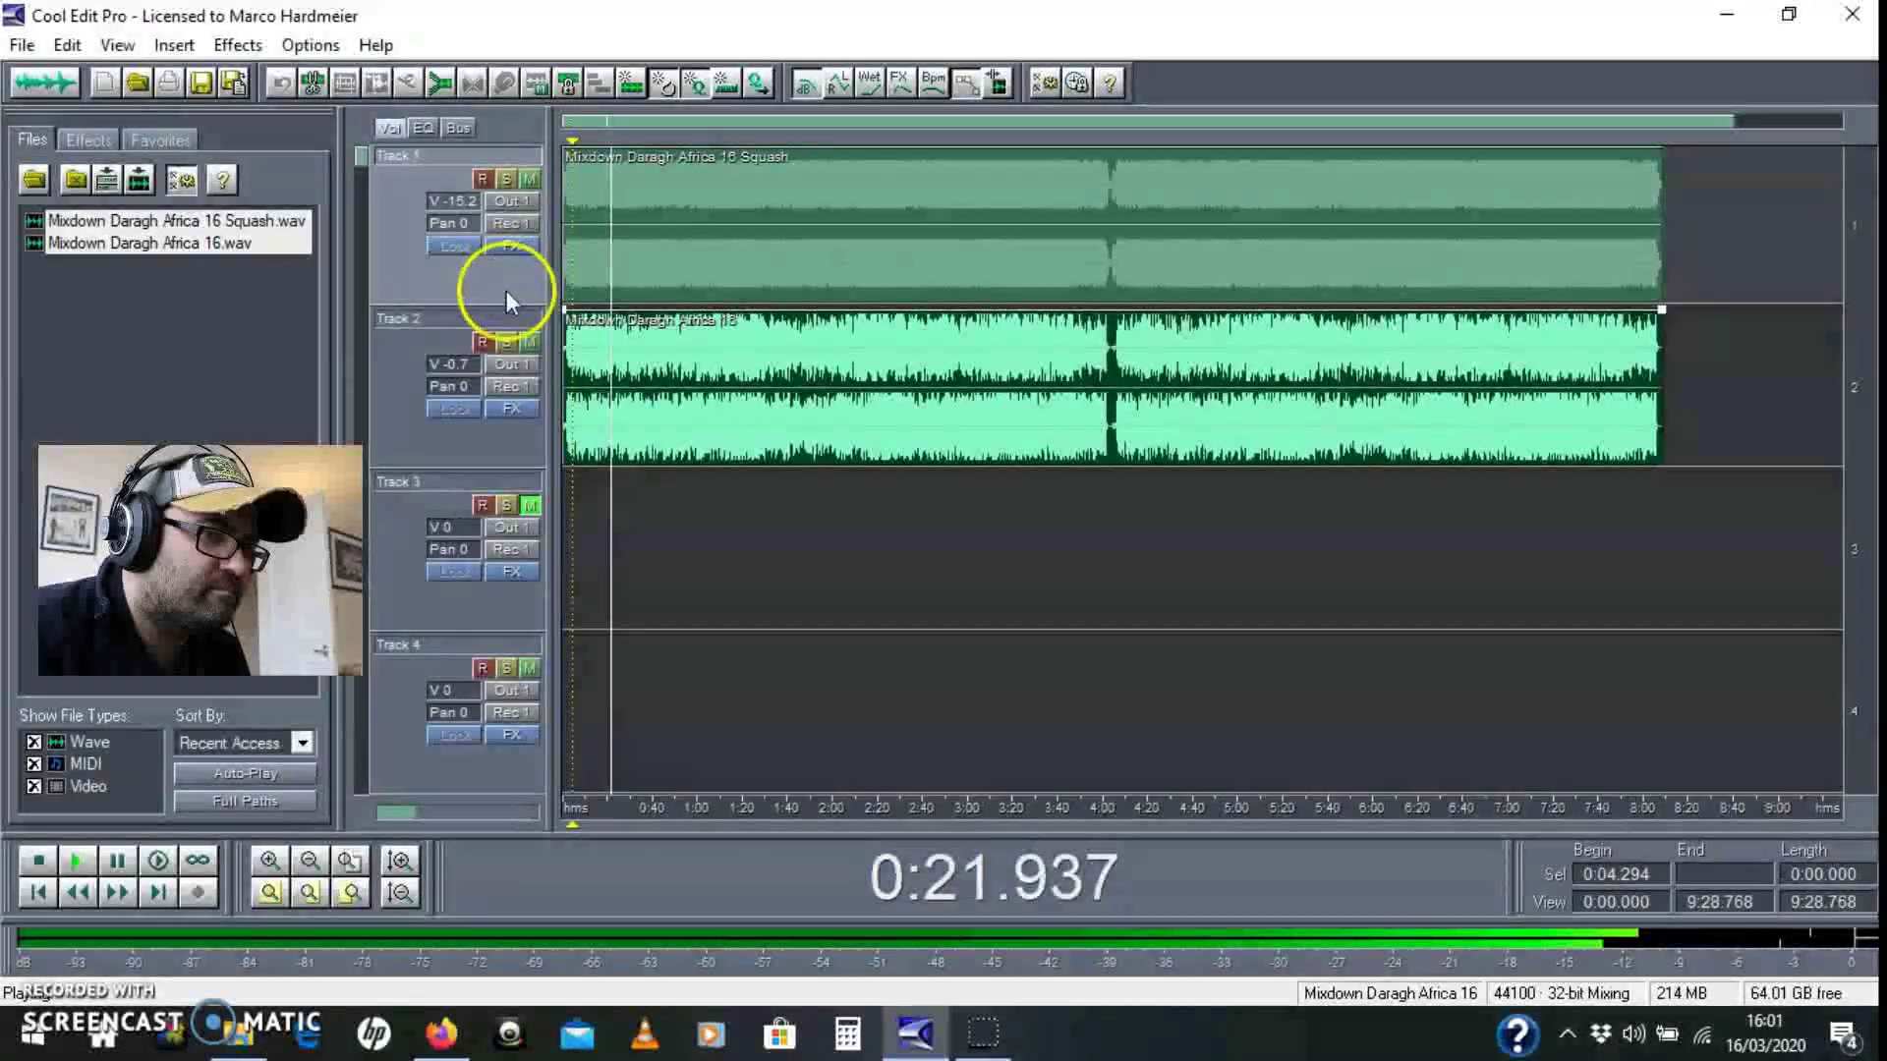
click(515, 340)
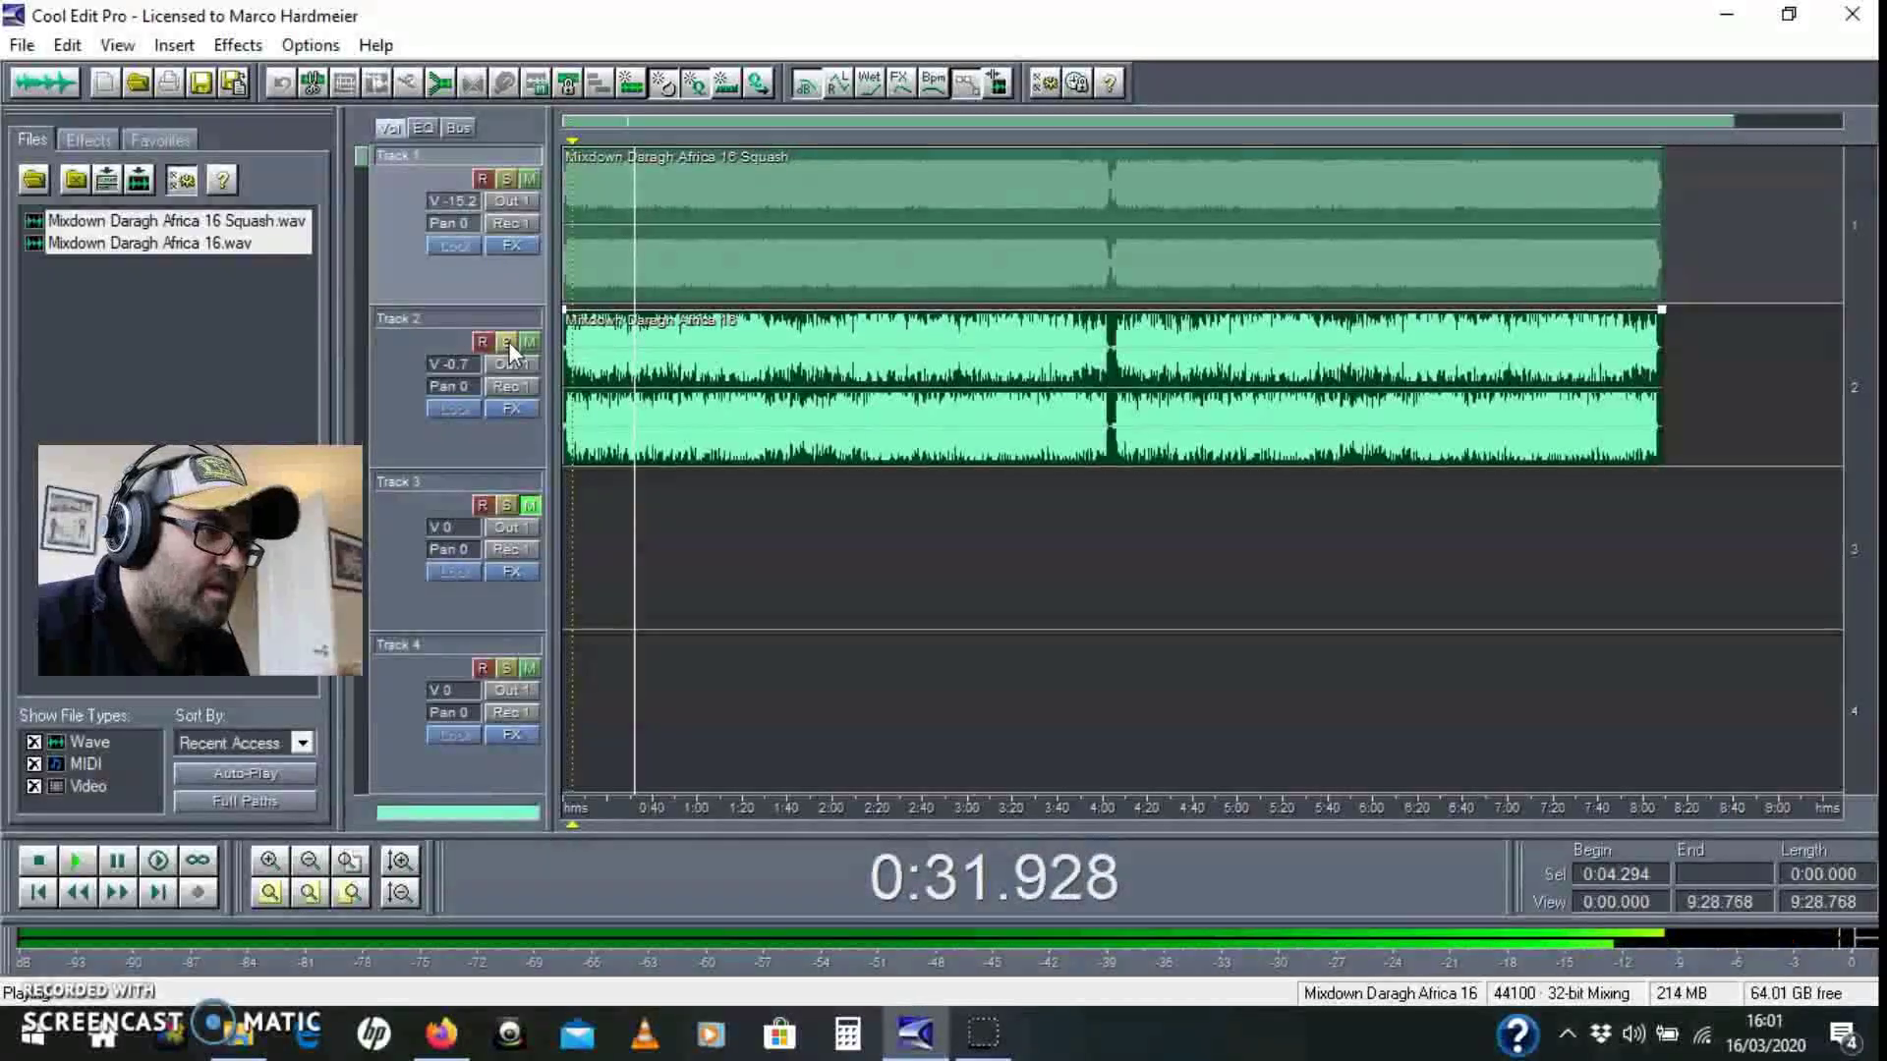
key(space)
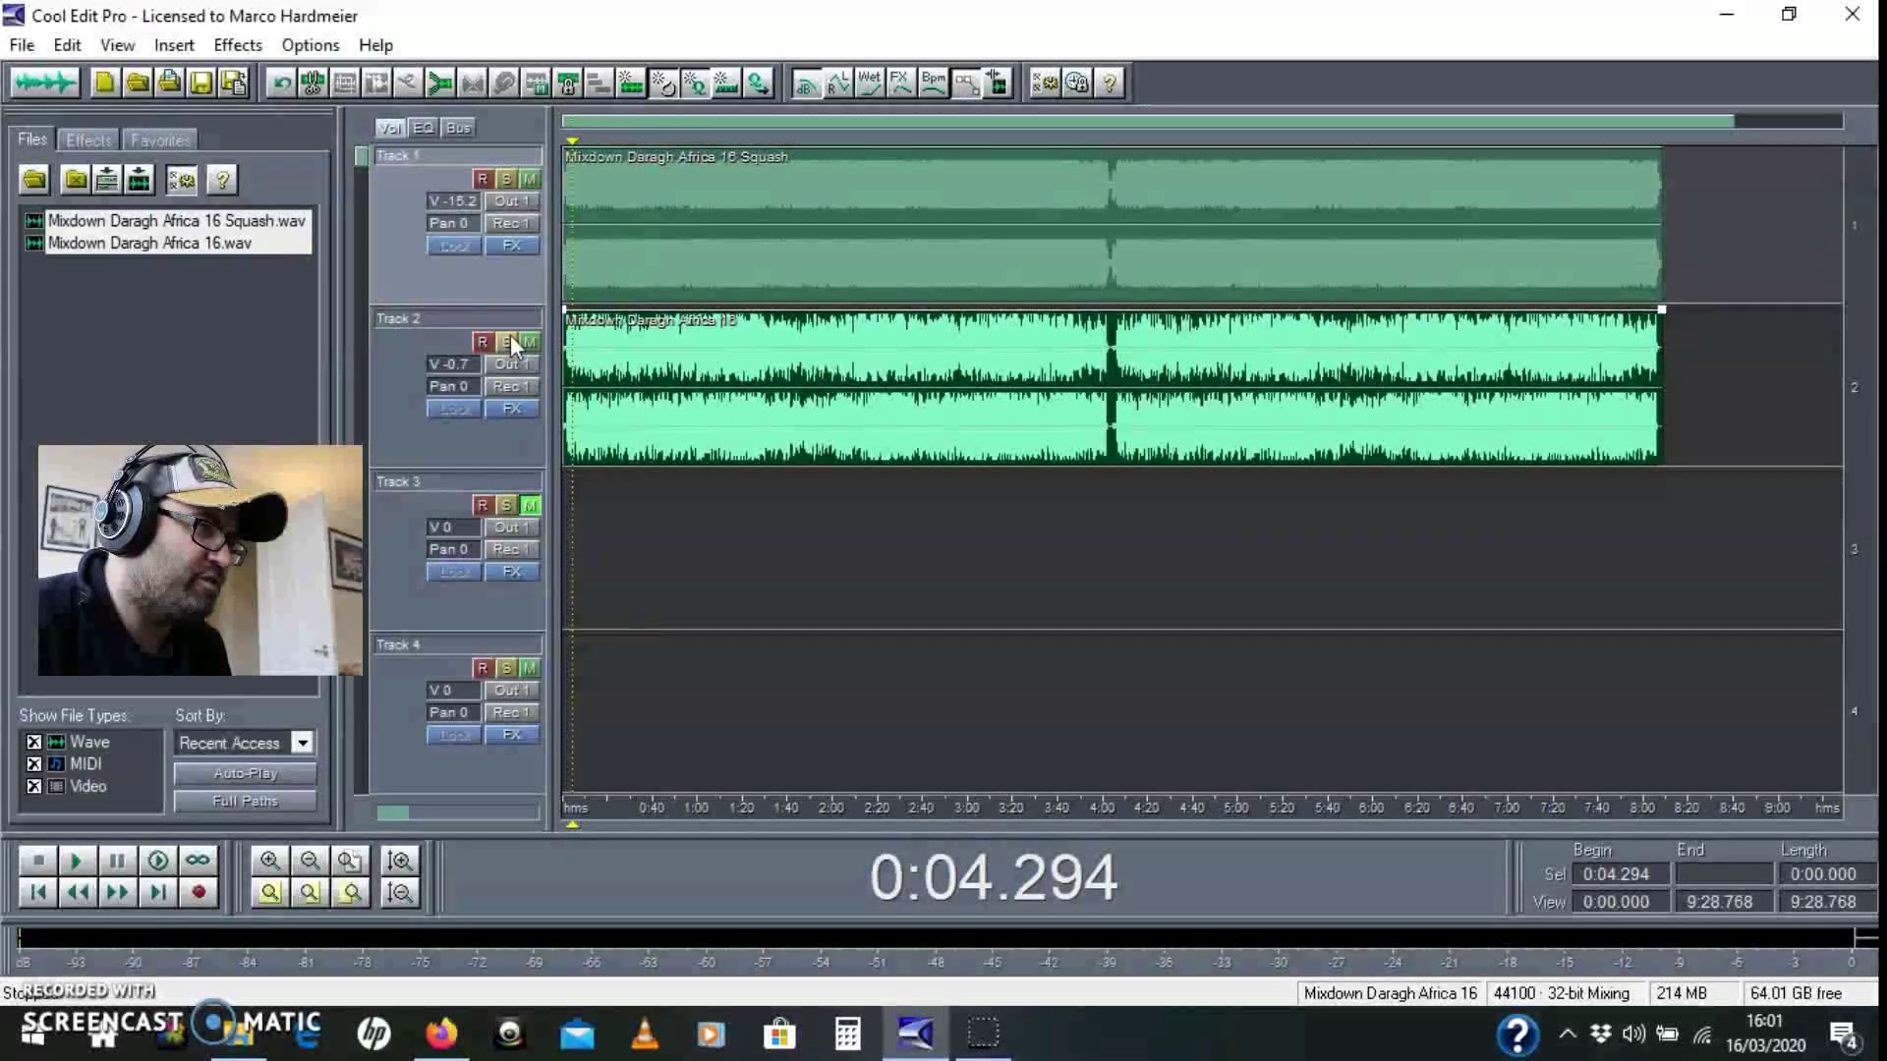